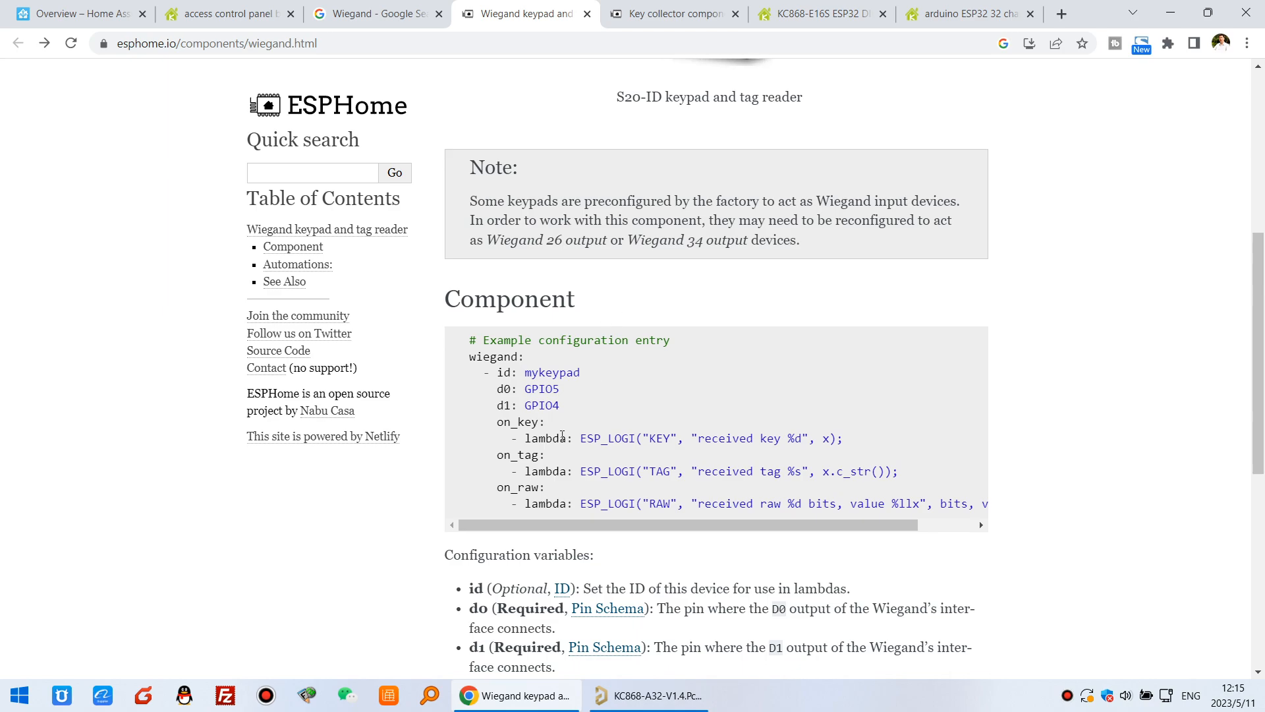
Open the kc868-e16s device configuration for editing from the ESPHome dashboard in Home Assistant.
{"action": "left_click_drag", "start_coordinate": [934, 507], "coordinate": [460, 347]}
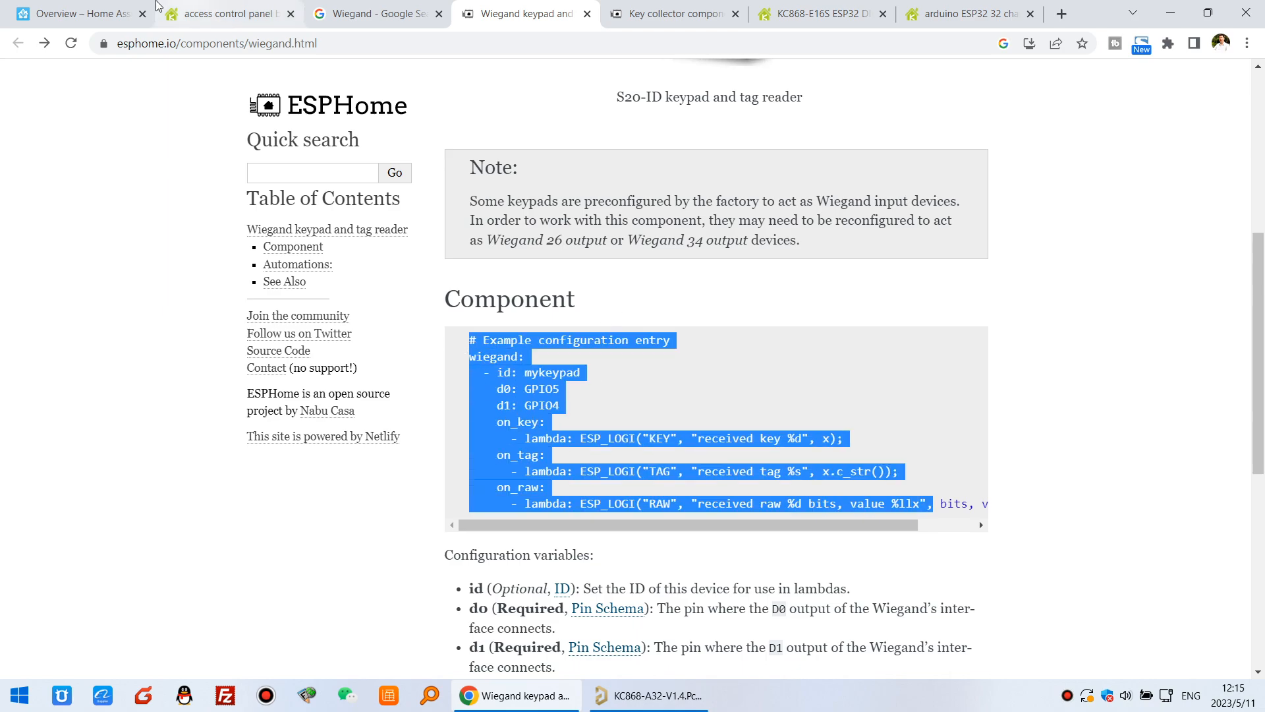
{"action": "left_click", "coordinate": [72, 11]}
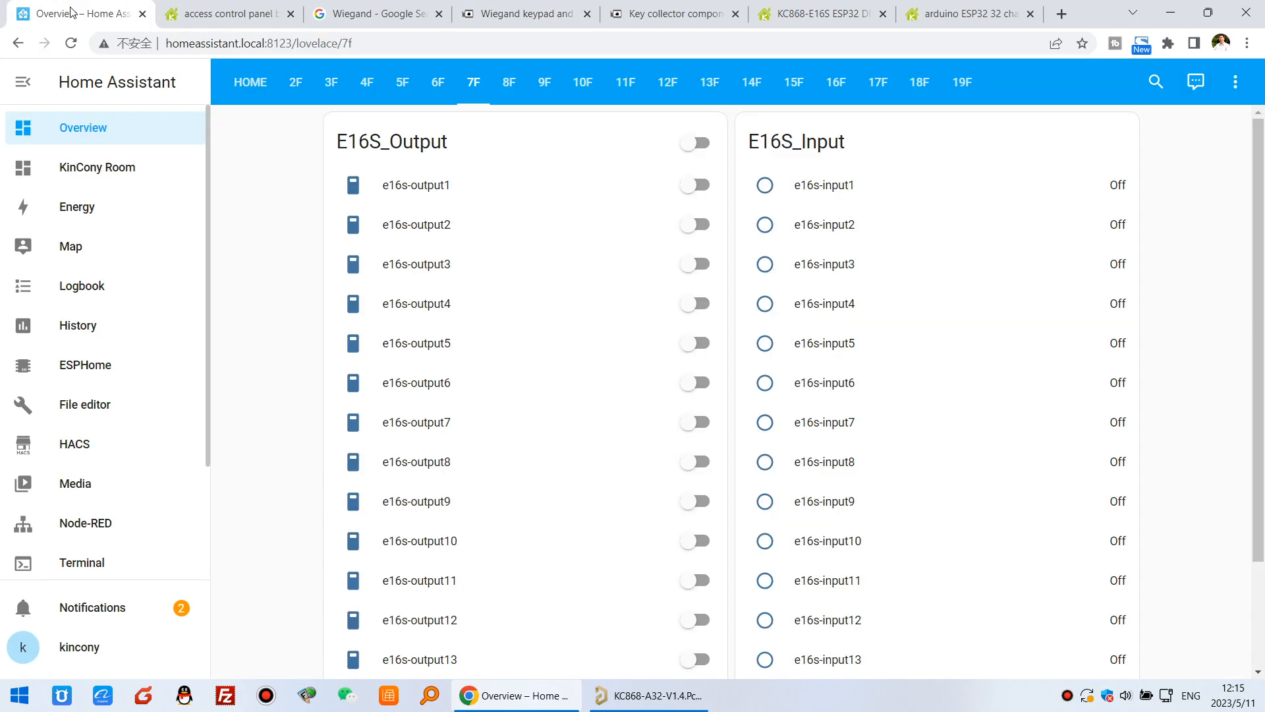
{"action": "left_click", "coordinate": [104, 367]}
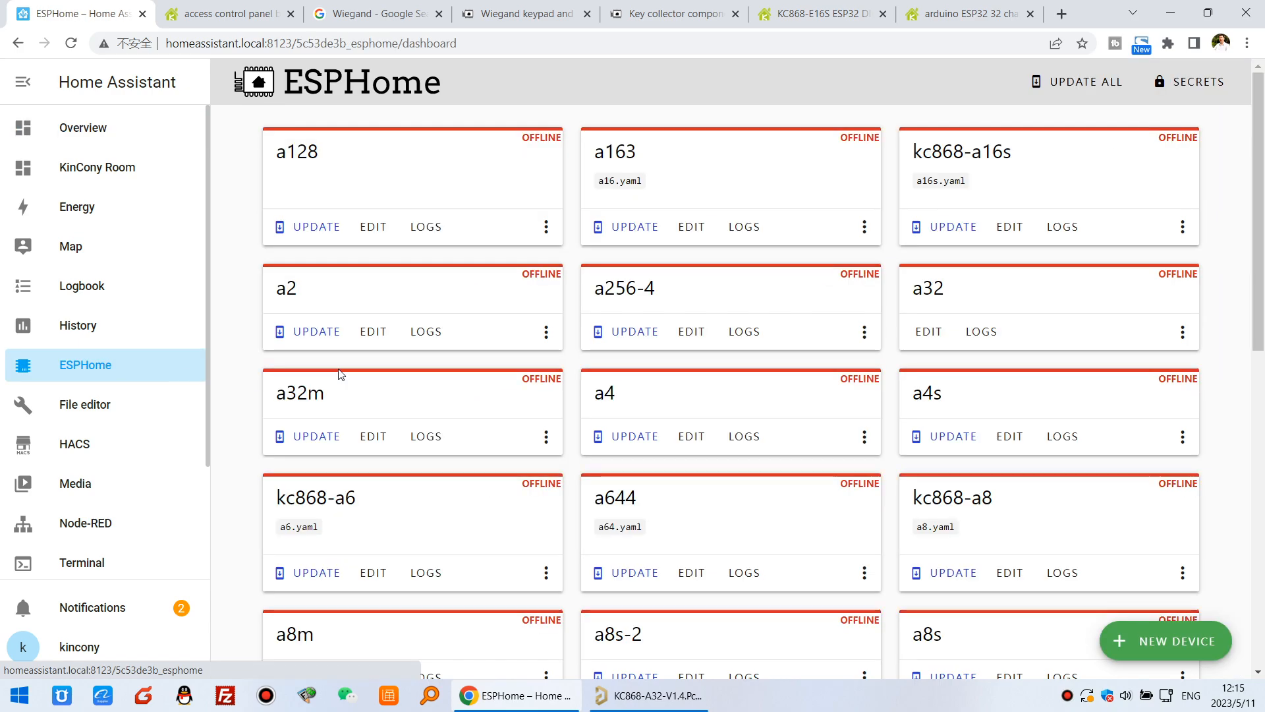
{"action": "scroll", "coordinate": [976, 448], "scroll_direction": "down", "scroll_amount": 9}
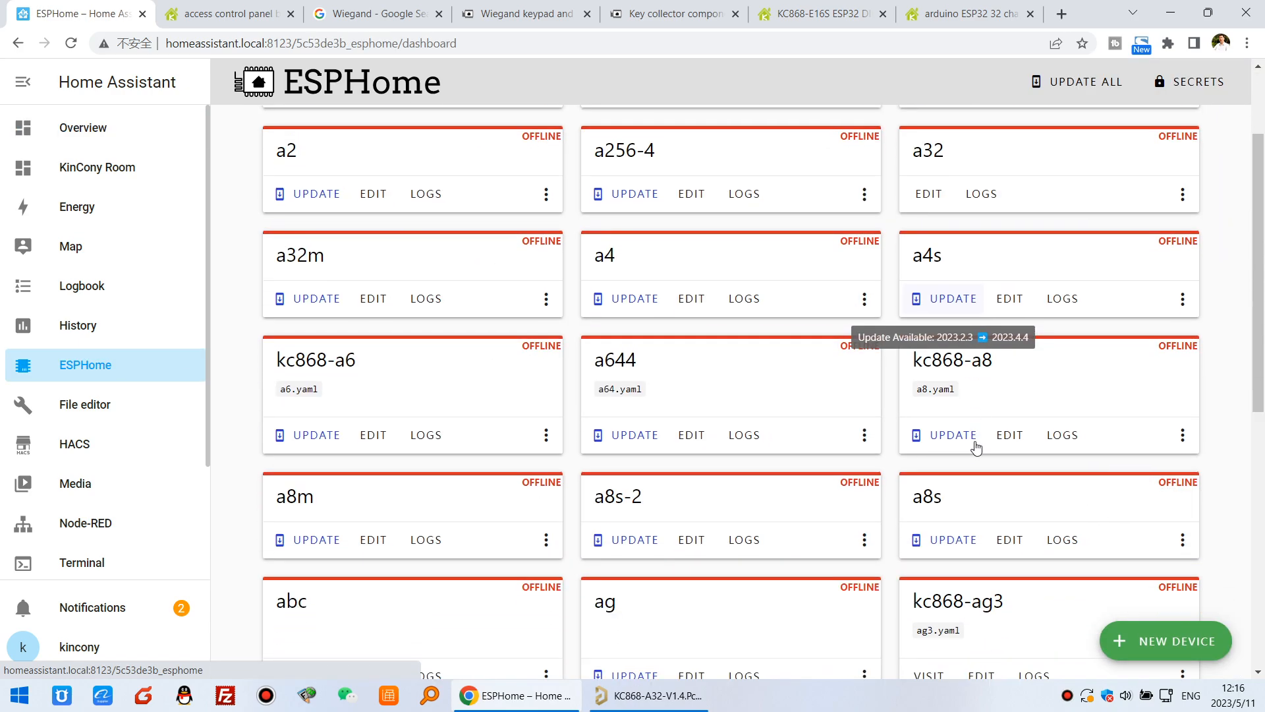
{"action": "scroll", "coordinate": [976, 447], "scroll_direction": "down", "scroll_amount": 2}
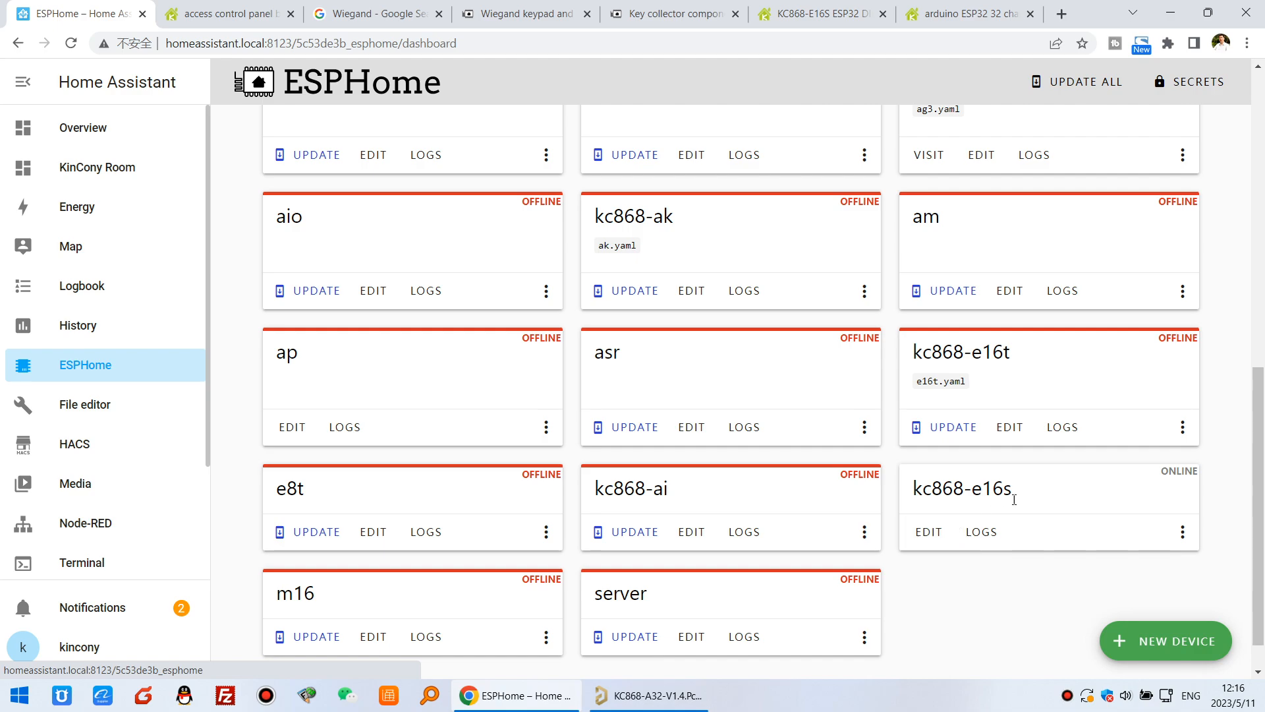
{"action": "left_click", "coordinate": [932, 534]}
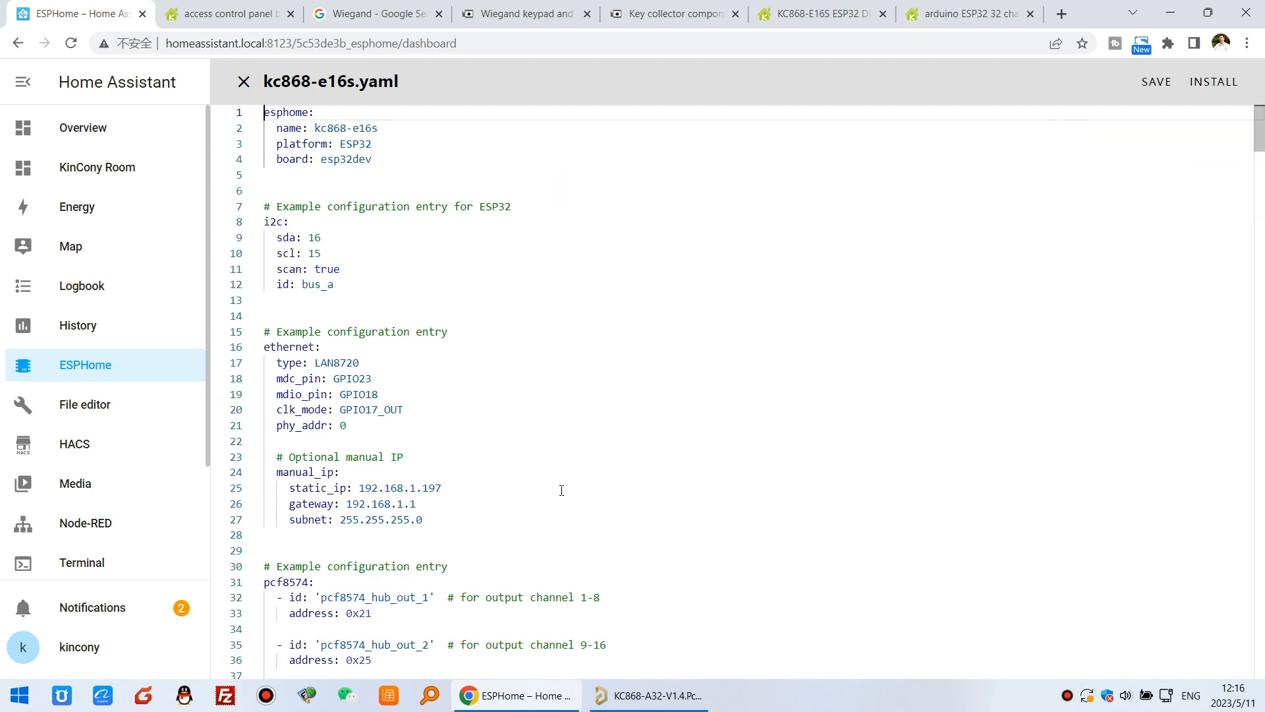
Examine the wiegand block in kc868-e16s.yaml, including its id and the d0 and d1 pin assignments.
{"action": "scroll", "coordinate": [450, 400], "scroll_direction": "down", "scroll_amount": 9}
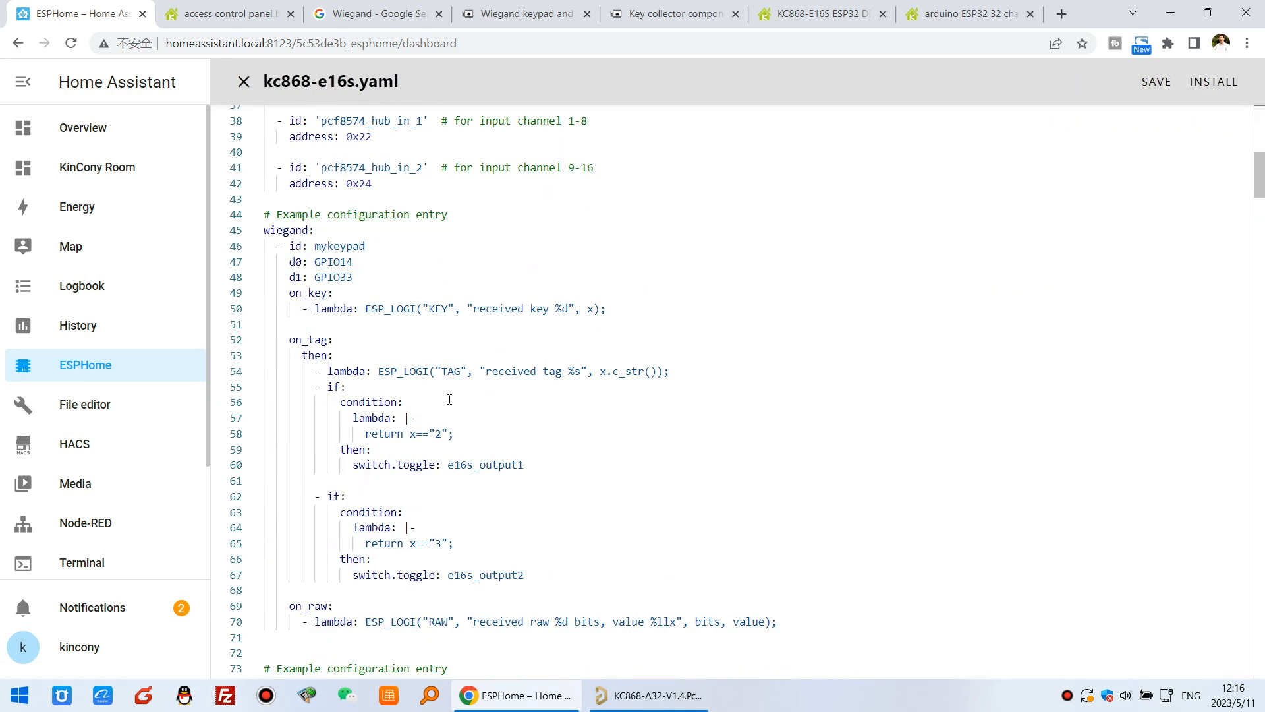
{"action": "scroll", "coordinate": [290, 262], "scroll_direction": "down", "scroll_amount": 1}
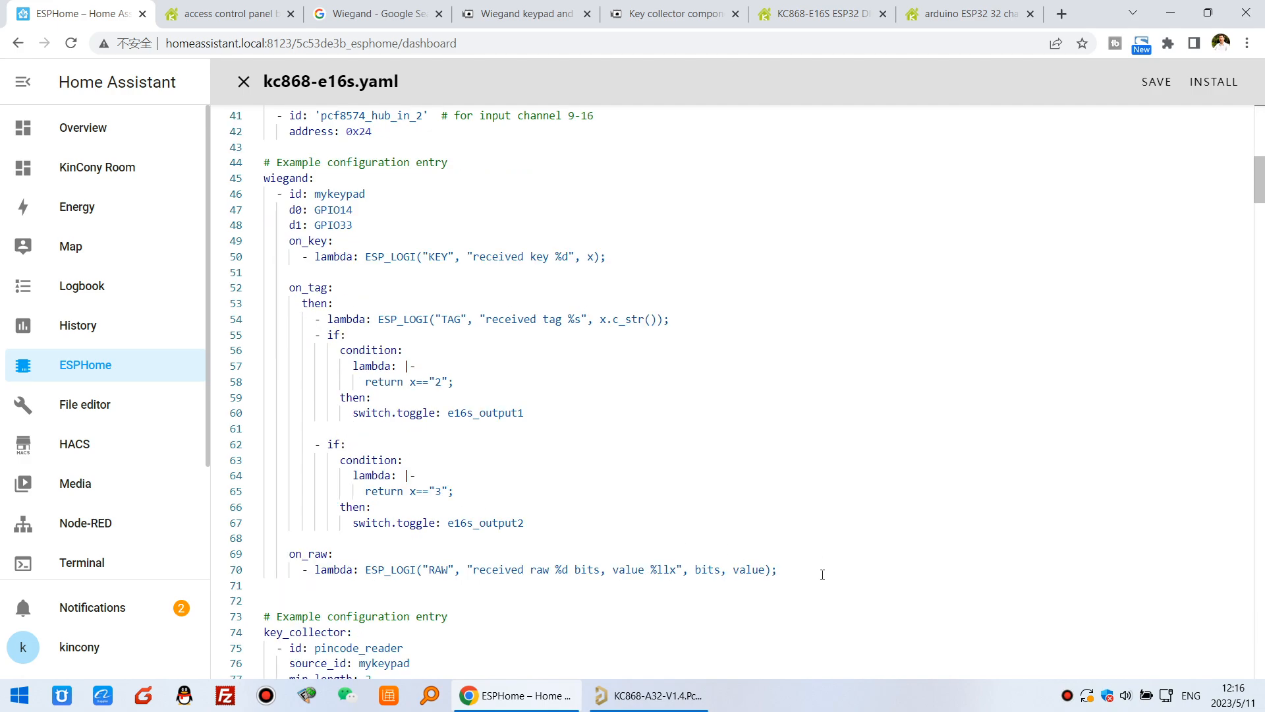
{"action": "left_click_drag", "start_coordinate": [822, 574], "coordinate": [256, 182]}
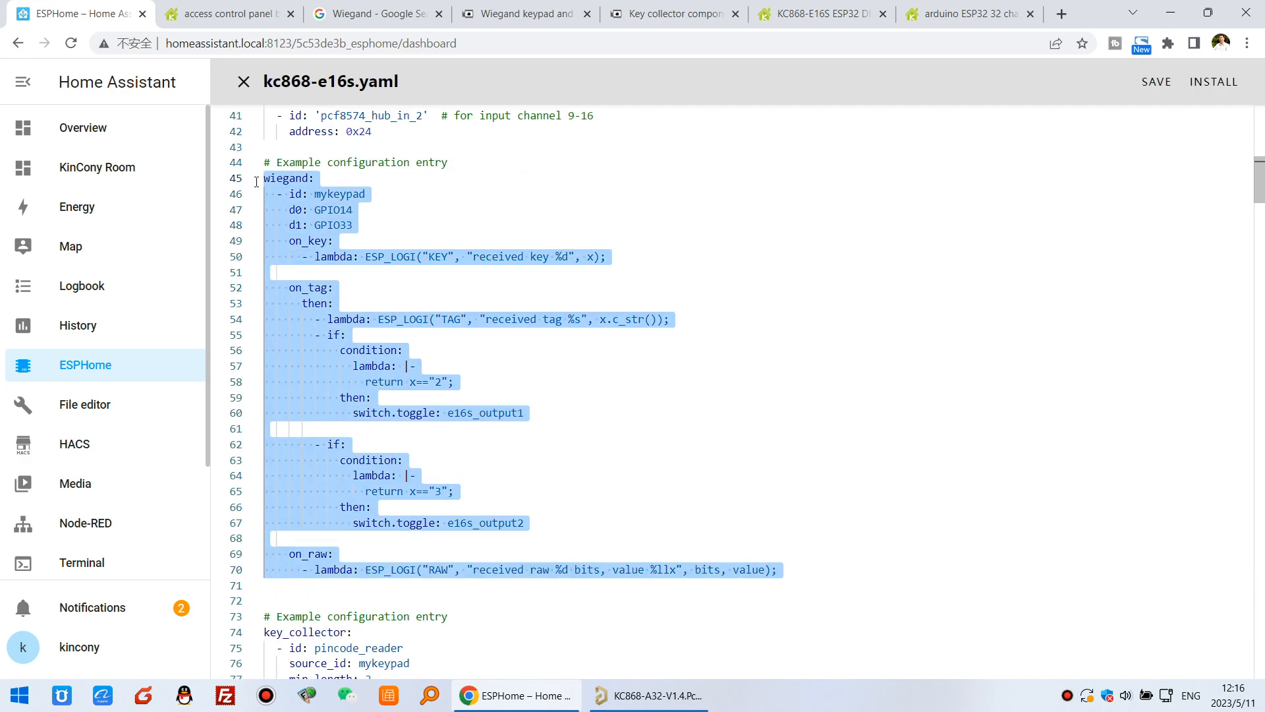
{"action": "left_click", "coordinate": [345, 195]}
{"action": "left_click_drag", "start_coordinate": [376, 196], "coordinate": [318, 212]}
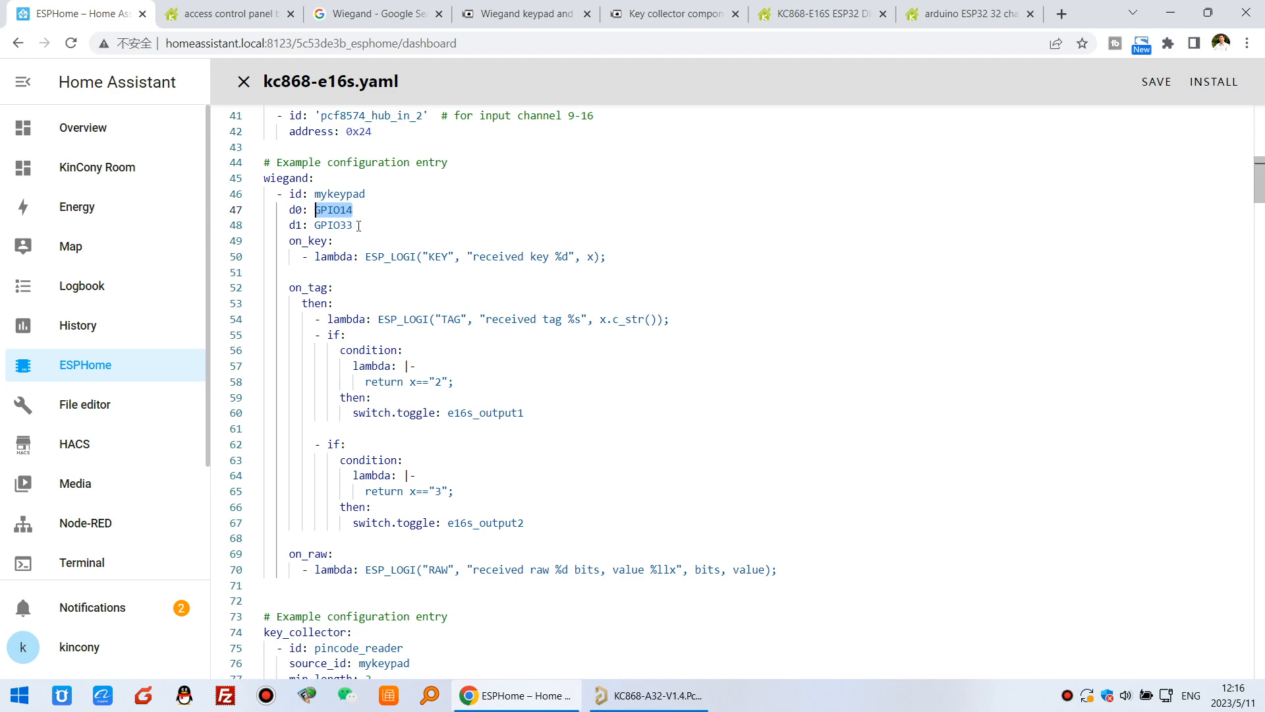
{"action": "left_click_drag", "start_coordinate": [359, 226], "coordinate": [283, 211]}
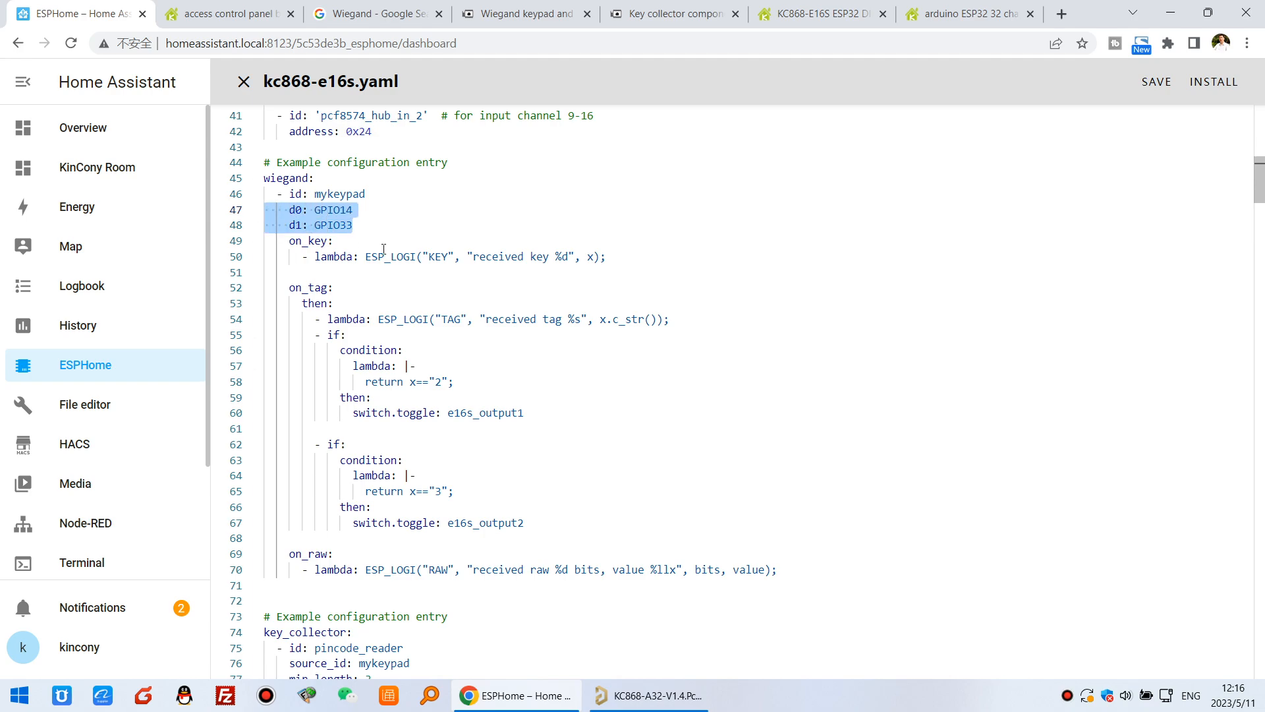
Examine the wiegand block's on_key logging line and the on_tag conditions that toggle outputs.
{"action": "left_click_drag", "start_coordinate": [366, 257], "coordinate": [609, 253]}
{"action": "left_click", "coordinate": [611, 253]}
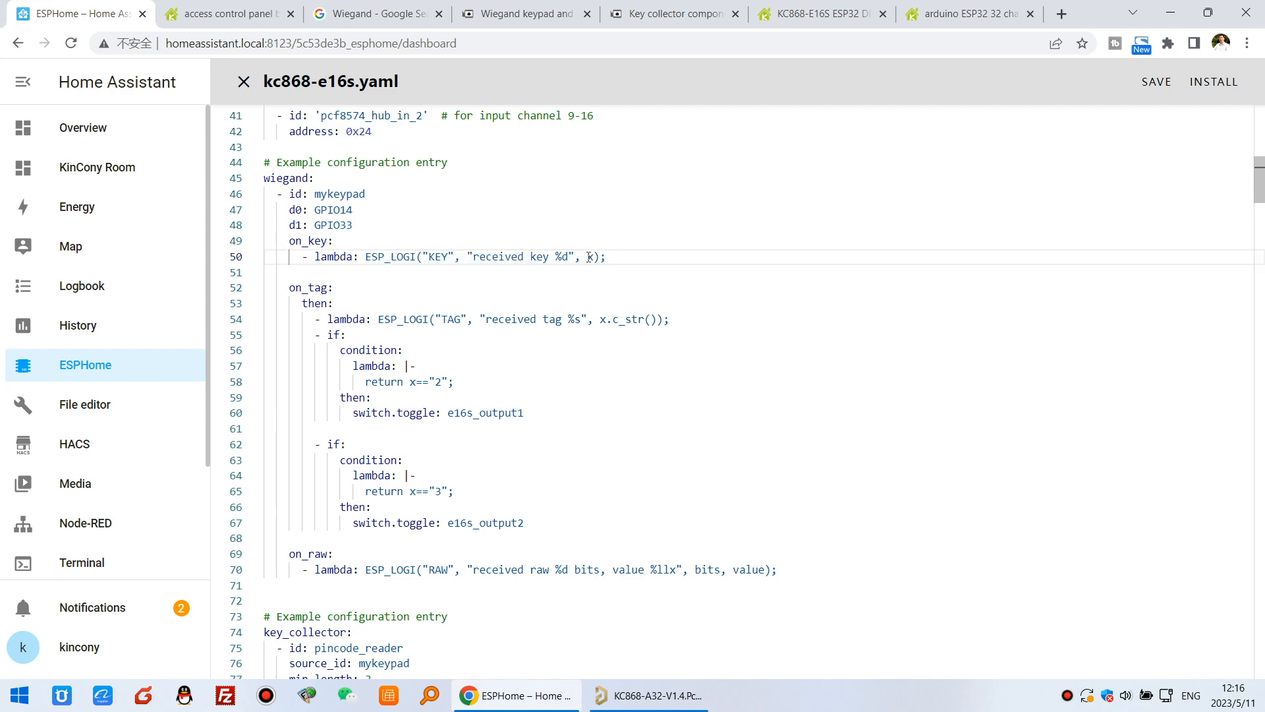
{"action": "double_click", "coordinate": [590, 256]}
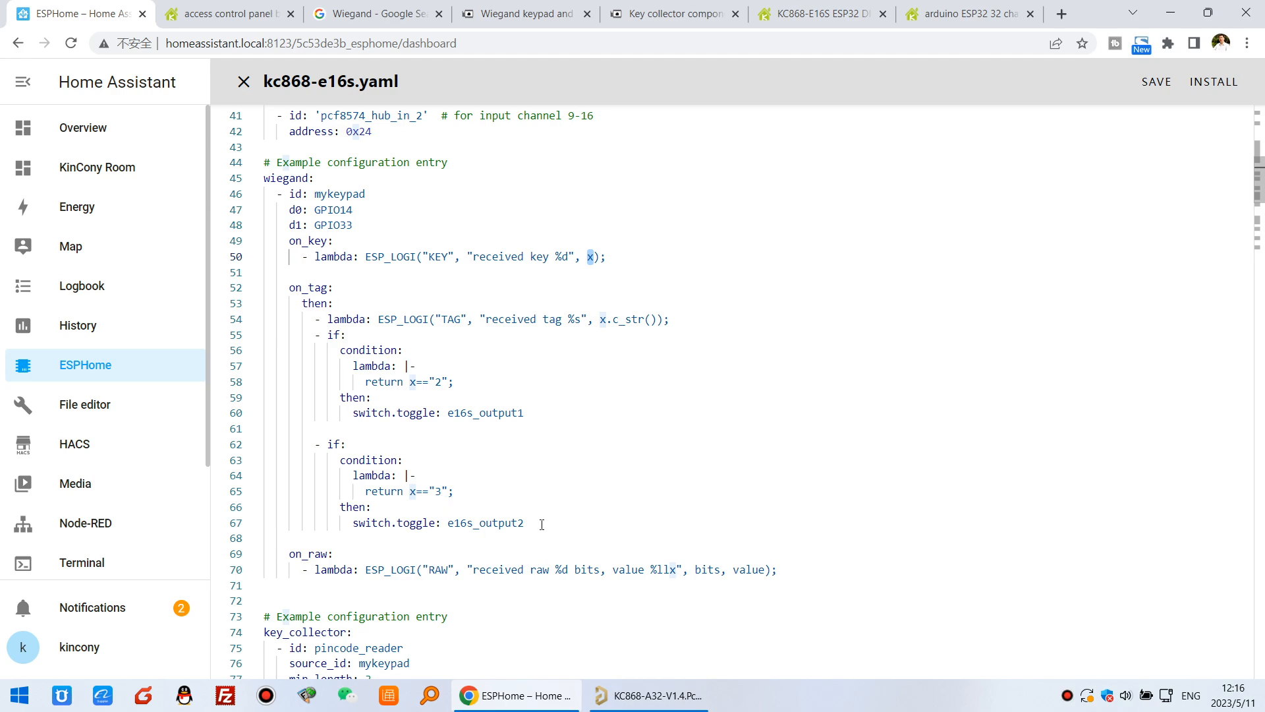
{"action": "left_click_drag", "start_coordinate": [542, 524], "coordinate": [259, 297]}
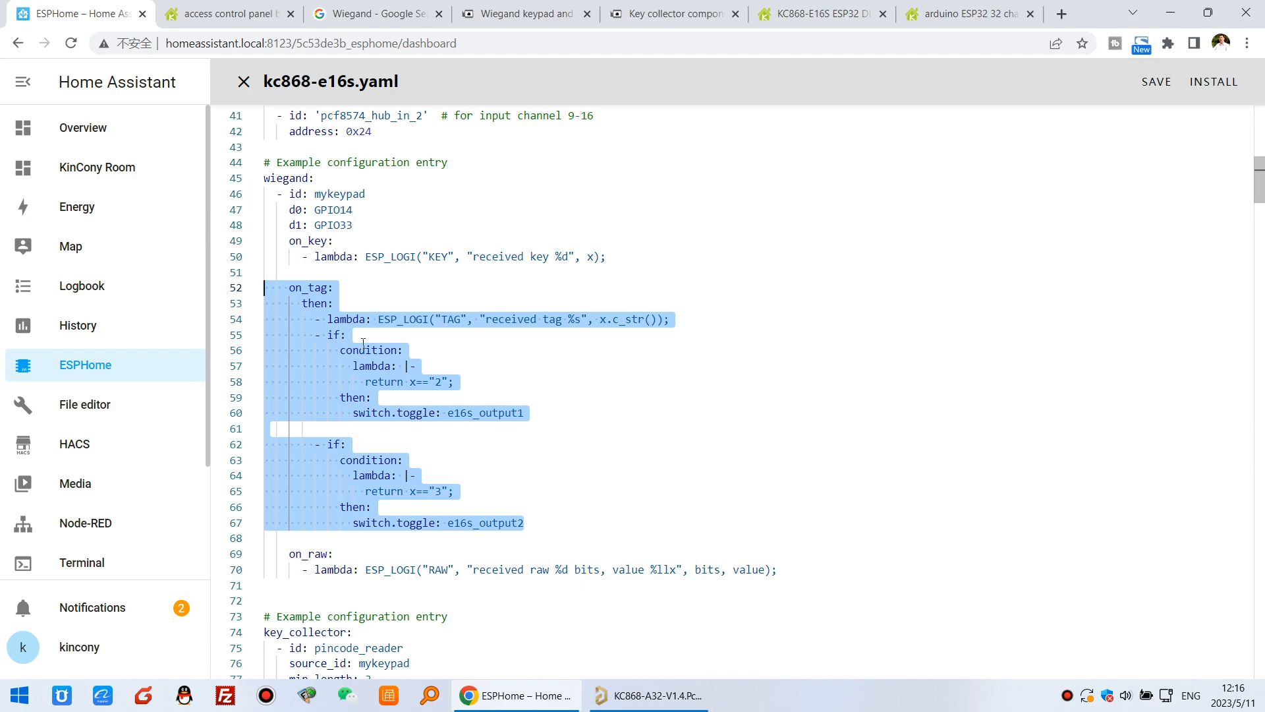
{"action": "scroll", "coordinate": [363, 343], "scroll_direction": "down", "scroll_amount": 1}
{"action": "scroll", "coordinate": [364, 343], "scroll_direction": "down", "scroll_amount": 5}
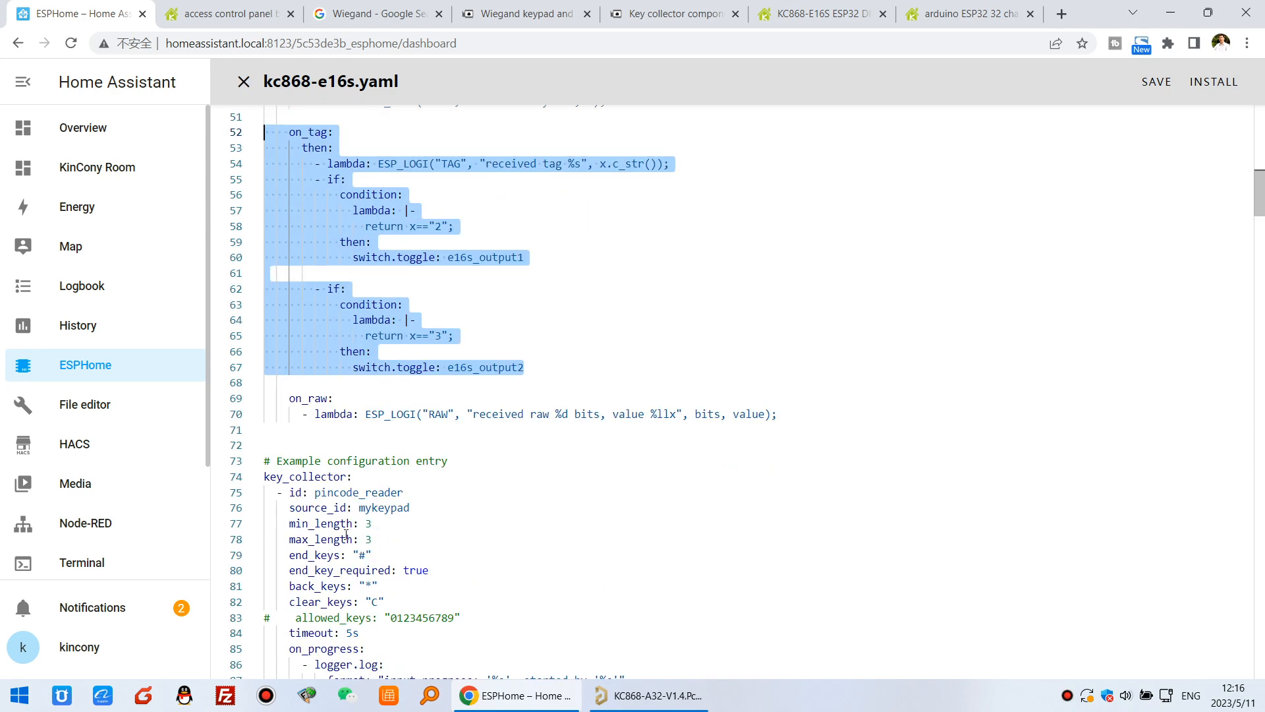
Review the example configuration in the ESPHome Key collector component documentation, including its min_length setting.
{"action": "left_click_drag", "start_coordinate": [353, 321], "coordinate": [264, 322]}
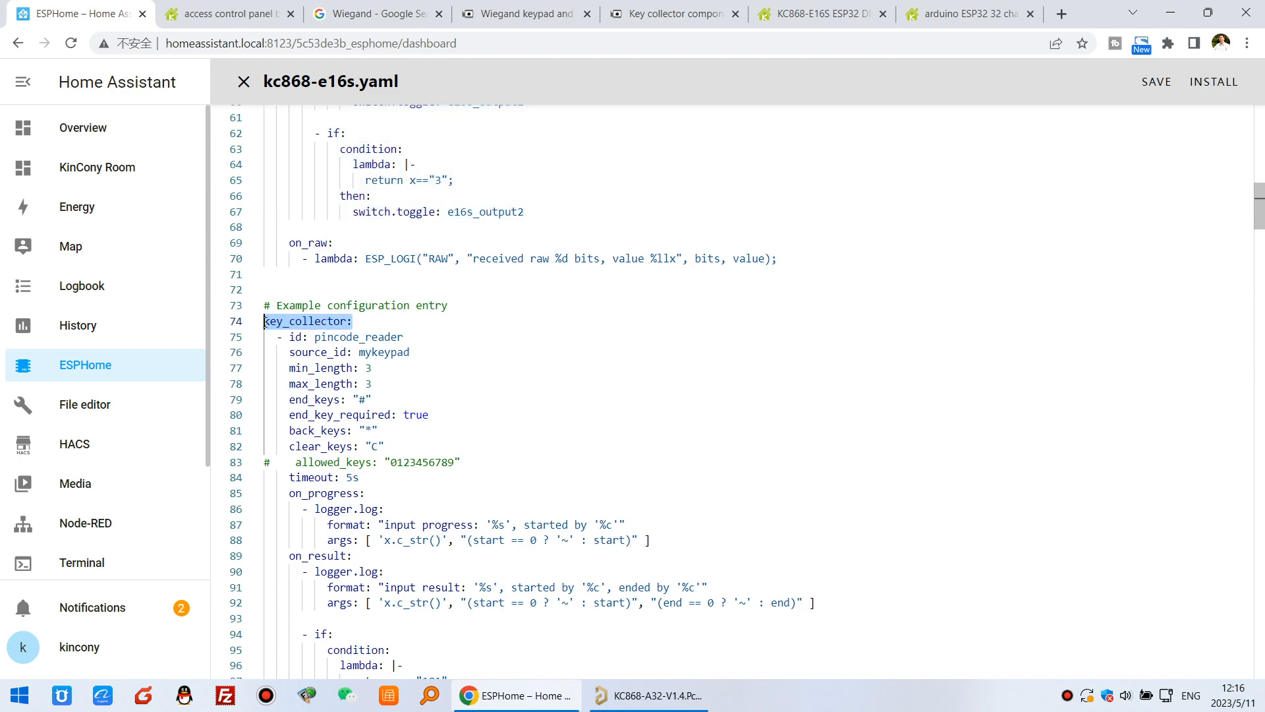
{"action": "left_click", "coordinate": [678, 13]}
{"action": "scroll", "coordinate": [735, 372], "scroll_direction": "up", "scroll_amount": 2}
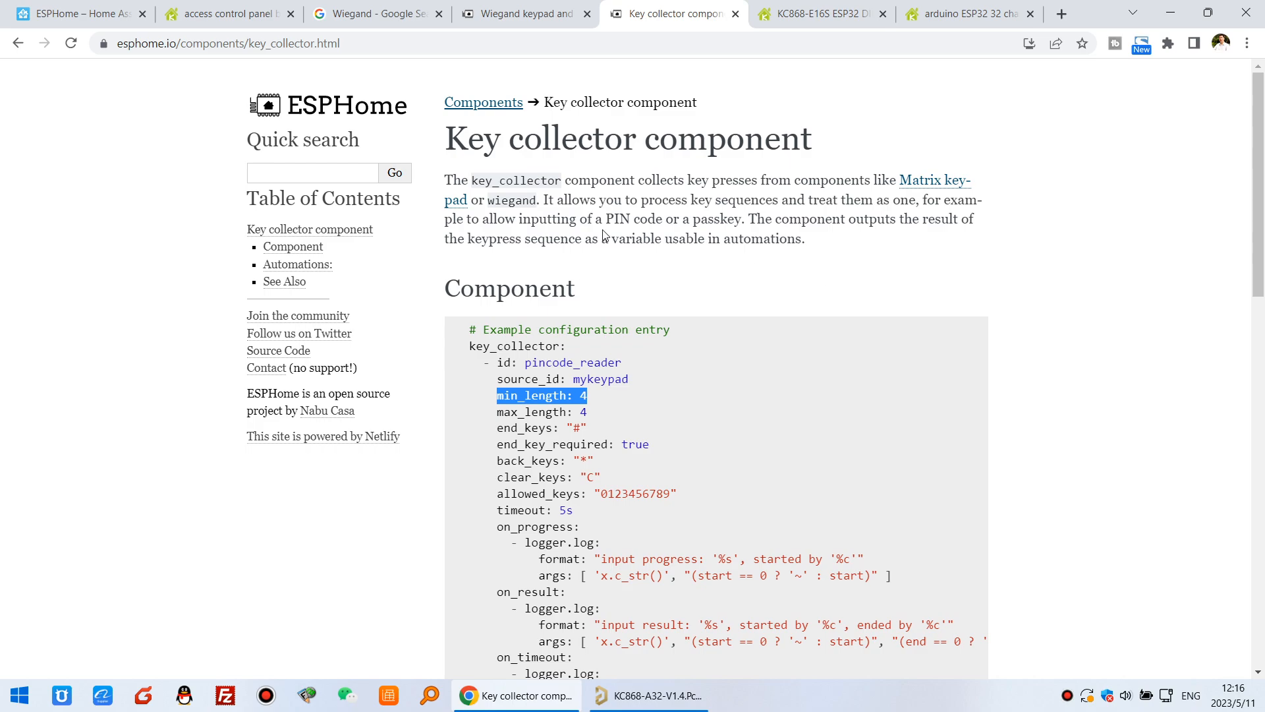
{"action": "left_click_drag", "start_coordinate": [446, 138], "coordinate": [822, 140]}
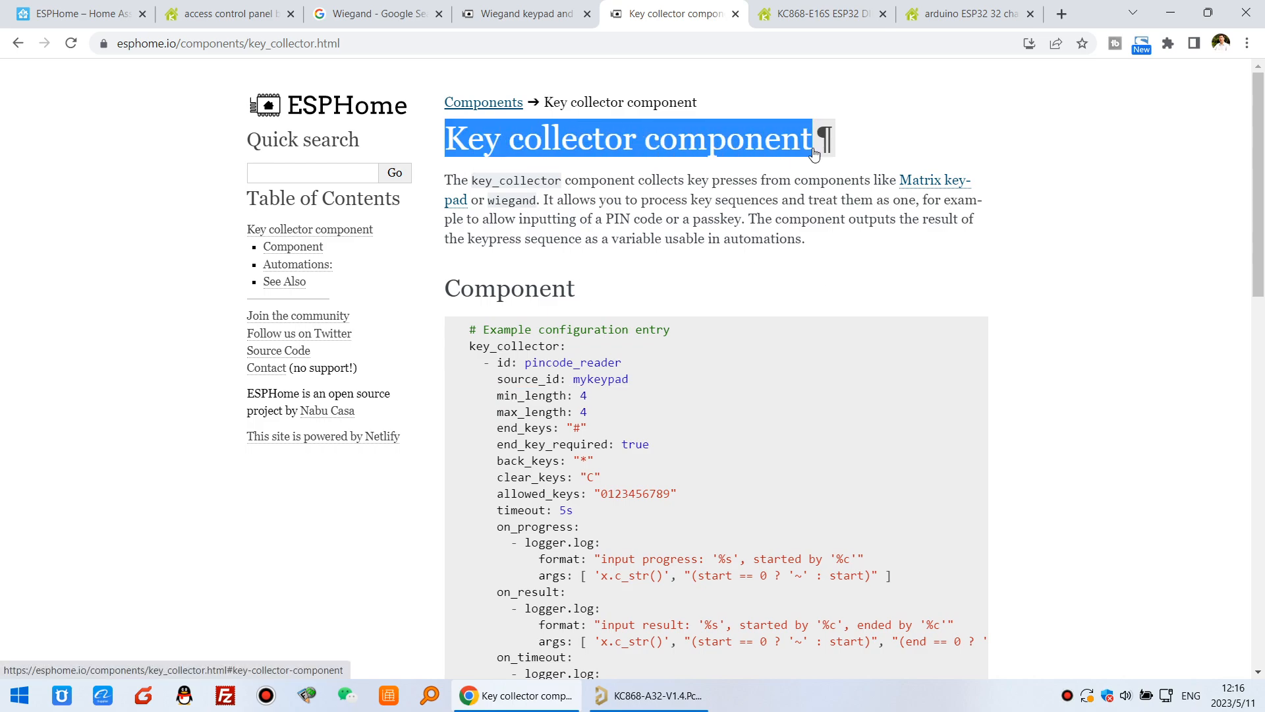
{"action": "scroll", "coordinate": [590, 295], "scroll_direction": "down", "scroll_amount": 1}
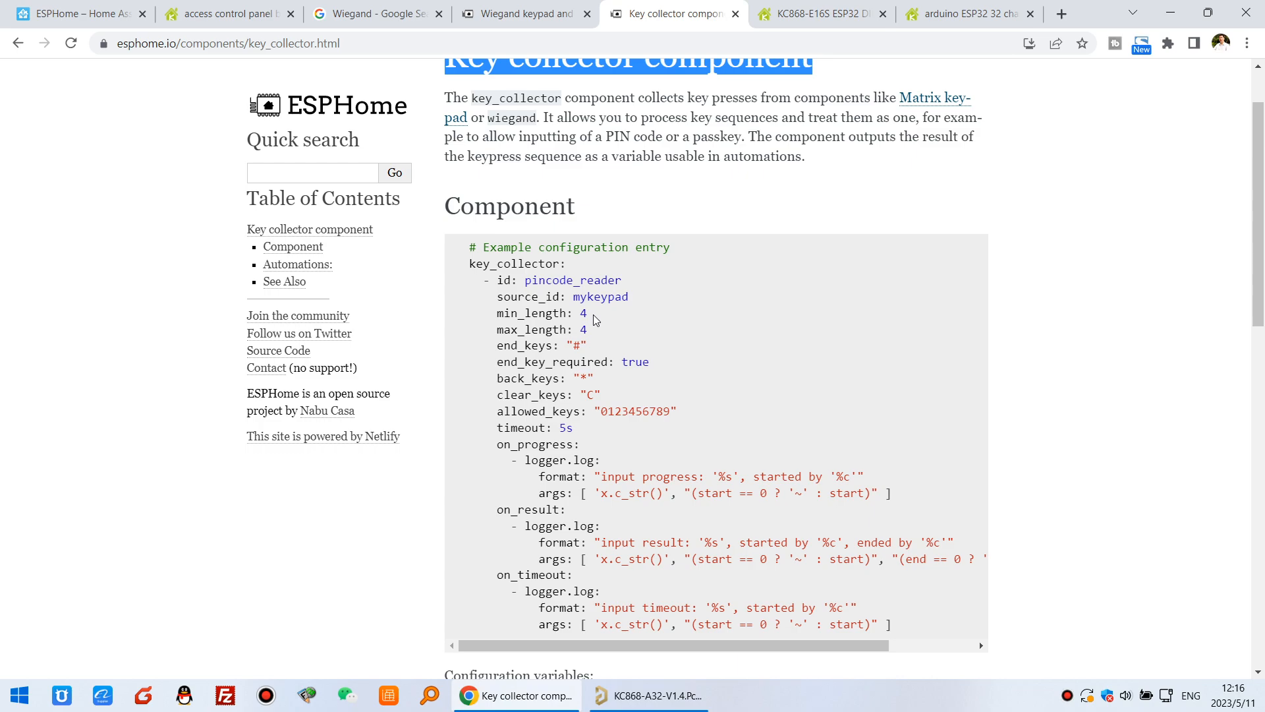
{"action": "left_click_drag", "start_coordinate": [588, 314], "coordinate": [496, 313]}
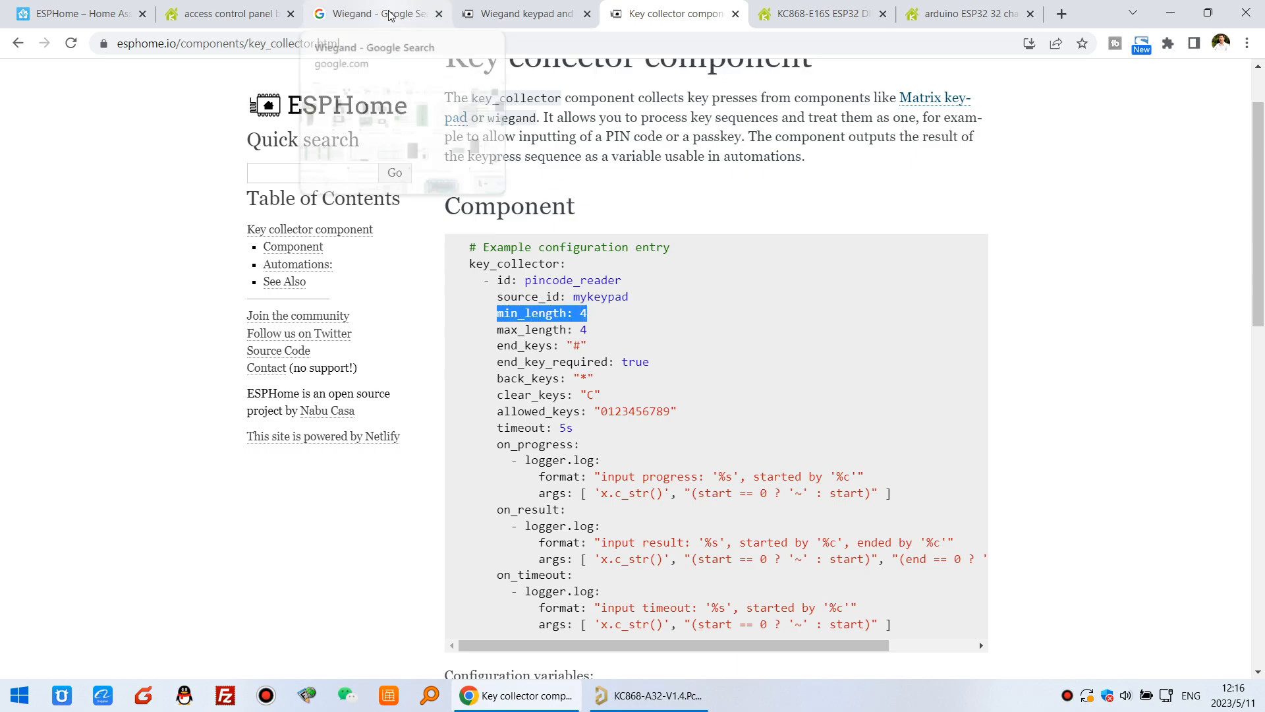
{"action": "left_click", "coordinate": [492, 263]}
{"action": "left_click_drag", "start_coordinate": [494, 274], "coordinate": [971, 629]}
Return to kc868-e16s.yaml and look through the whole key_collector block.
{"action": "left_click", "coordinate": [82, 13]}
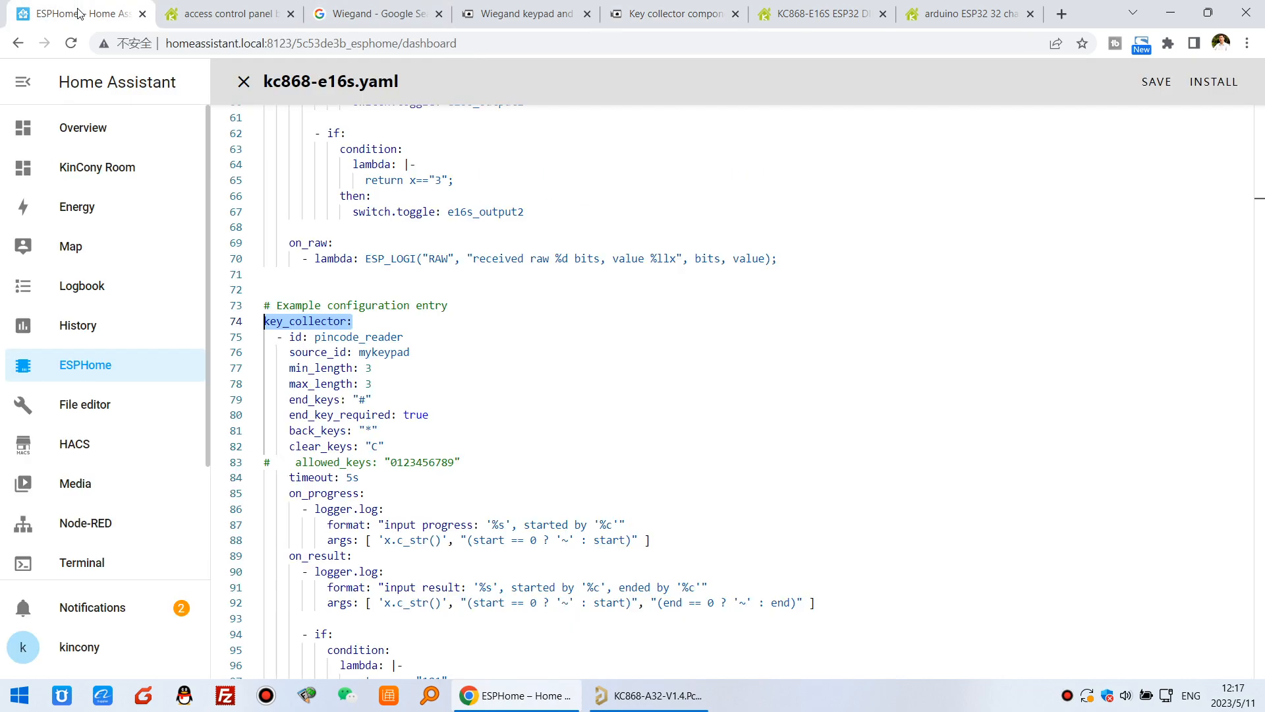
{"action": "left_click", "coordinate": [264, 269]}
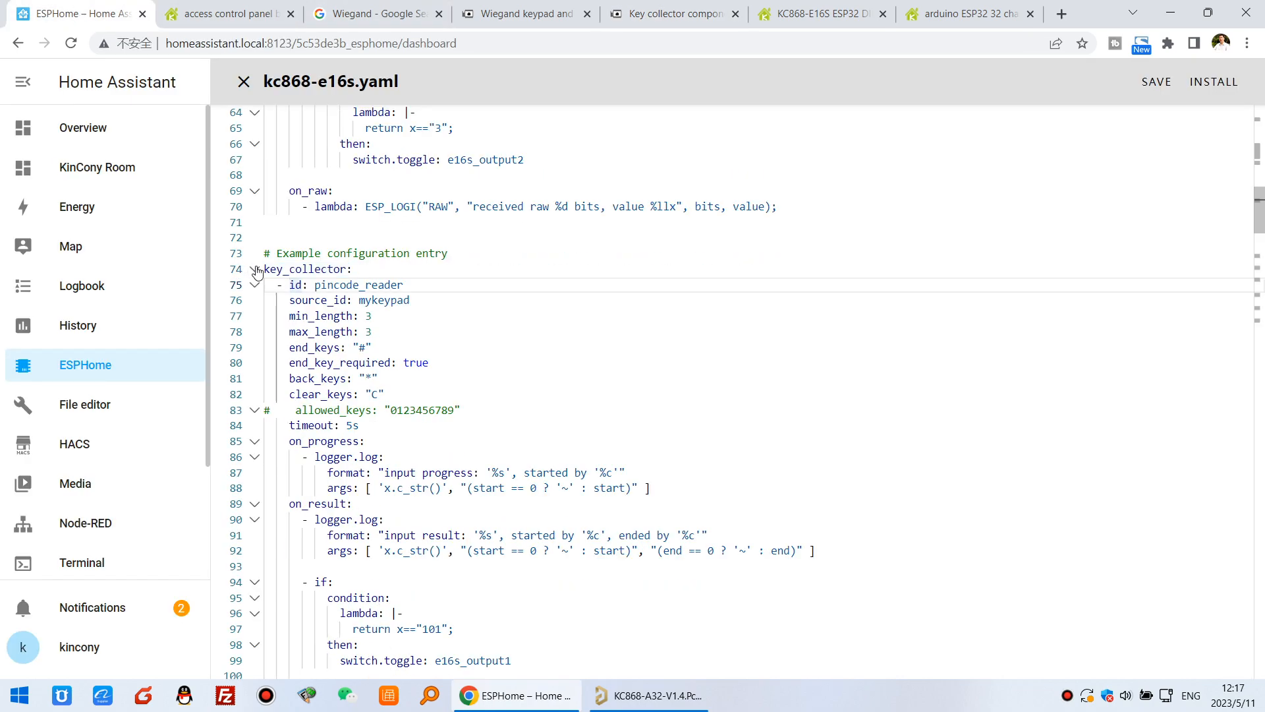
{"action": "left_click_drag", "start_coordinate": [263, 269], "coordinate": [692, 592]}
{"action": "scroll", "coordinate": [573, 428], "scroll_direction": "up", "scroll_amount": 5}
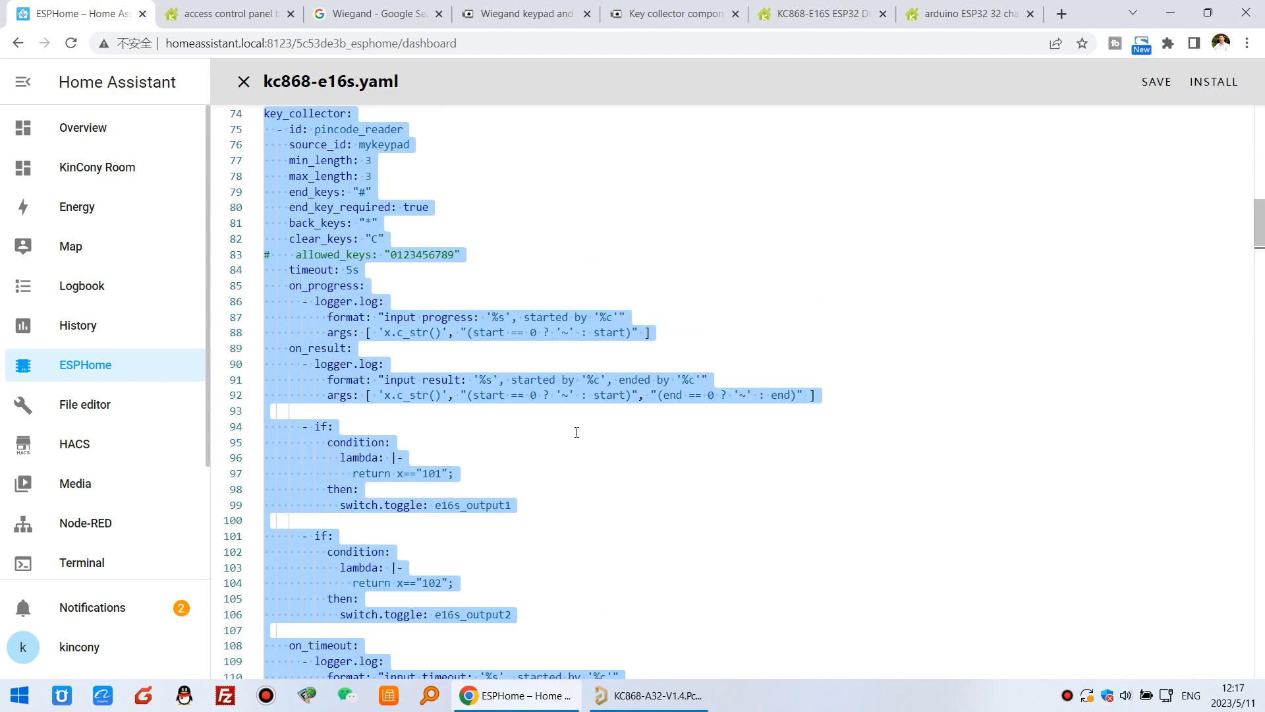
{"action": "scroll", "coordinate": [468, 369], "scroll_direction": "up", "scroll_amount": 1}
Check the key_collector's id and compare its source_id with the id of the wiegand block.
{"action": "left_click", "coordinate": [329, 231]}
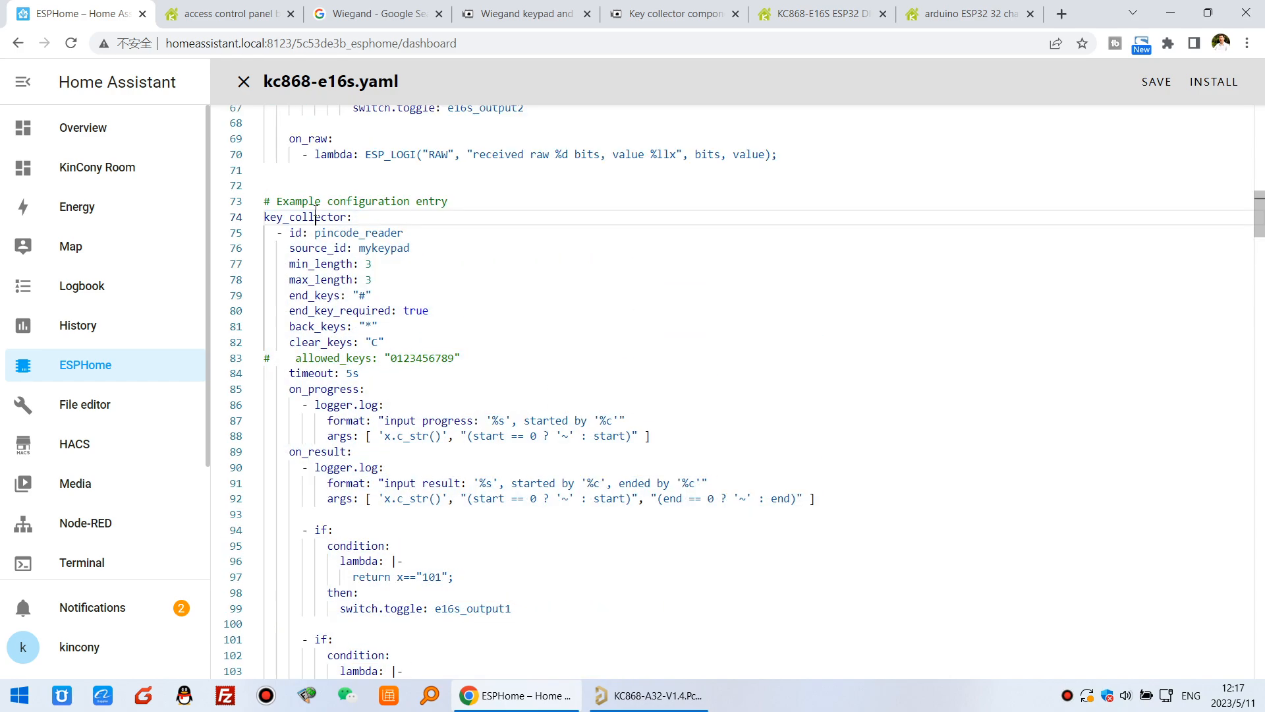
{"action": "left_click_drag", "start_coordinate": [314, 233], "coordinate": [404, 233]}
{"action": "scroll", "coordinate": [444, 272], "scroll_direction": "up", "scroll_amount": 1}
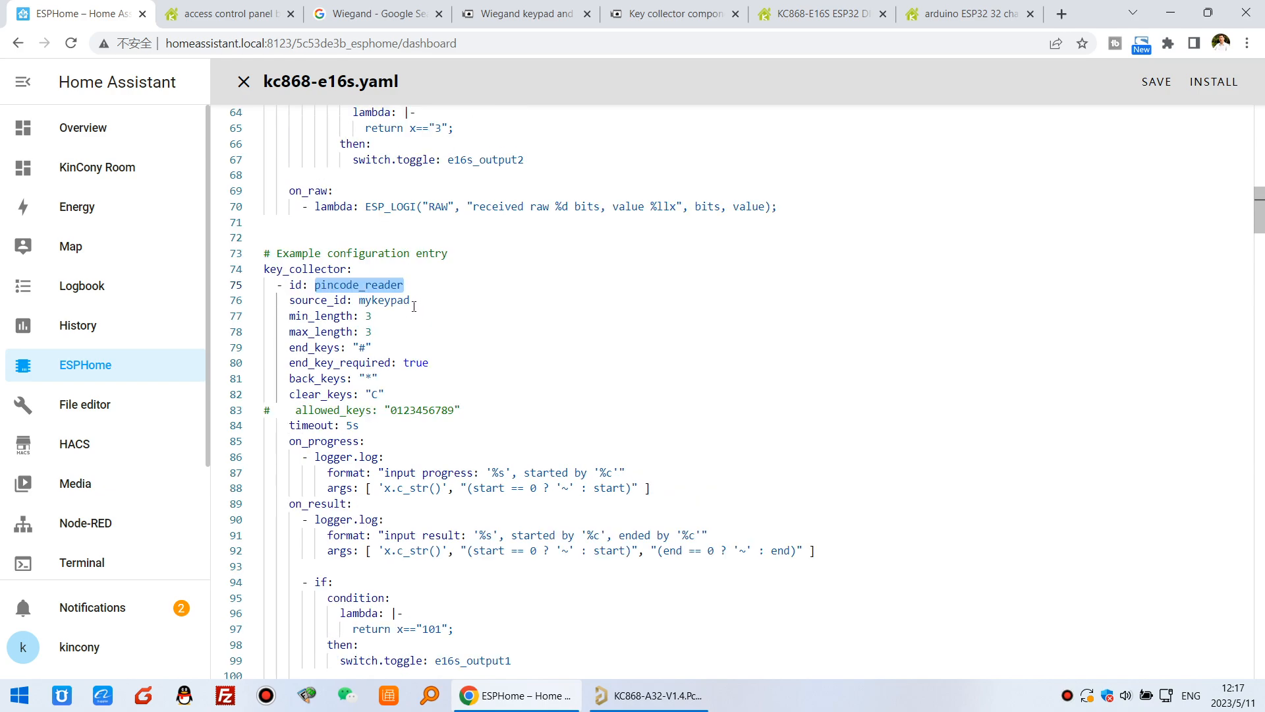
{"action": "left_click_drag", "start_coordinate": [290, 299], "coordinate": [406, 302]}
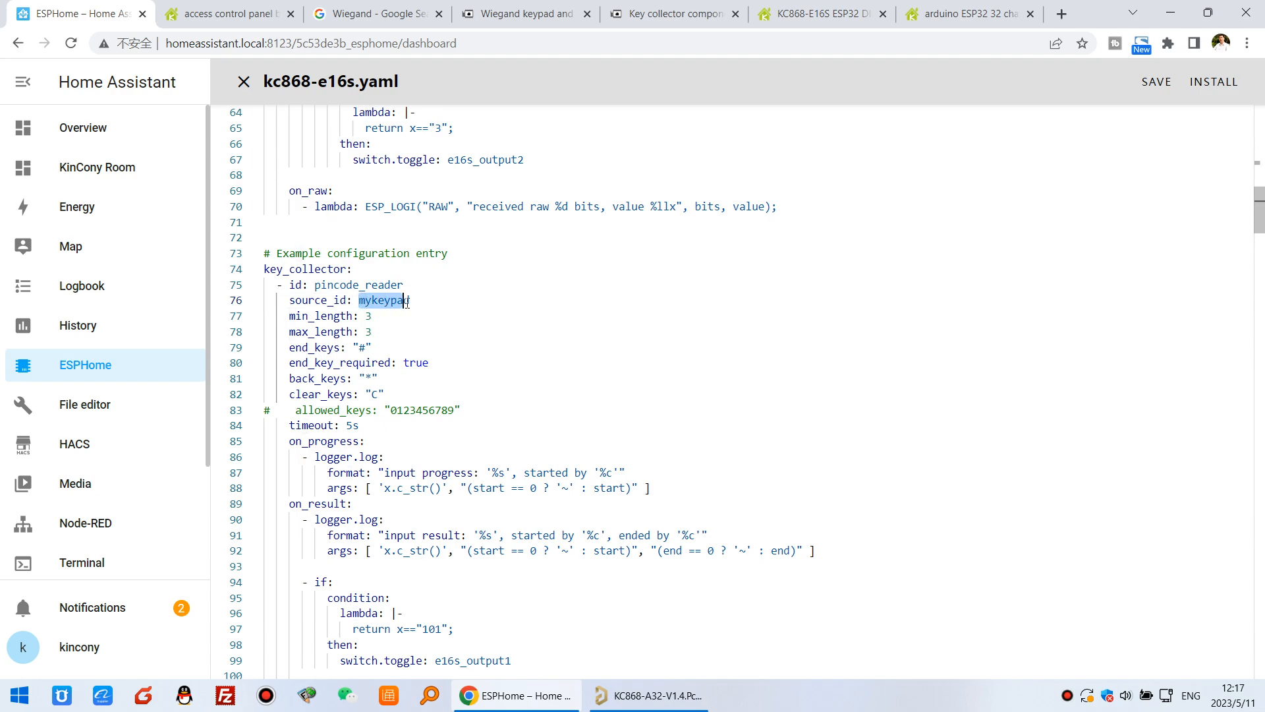
{"action": "scroll", "coordinate": [425, 311], "scroll_direction": "up", "scroll_amount": 5}
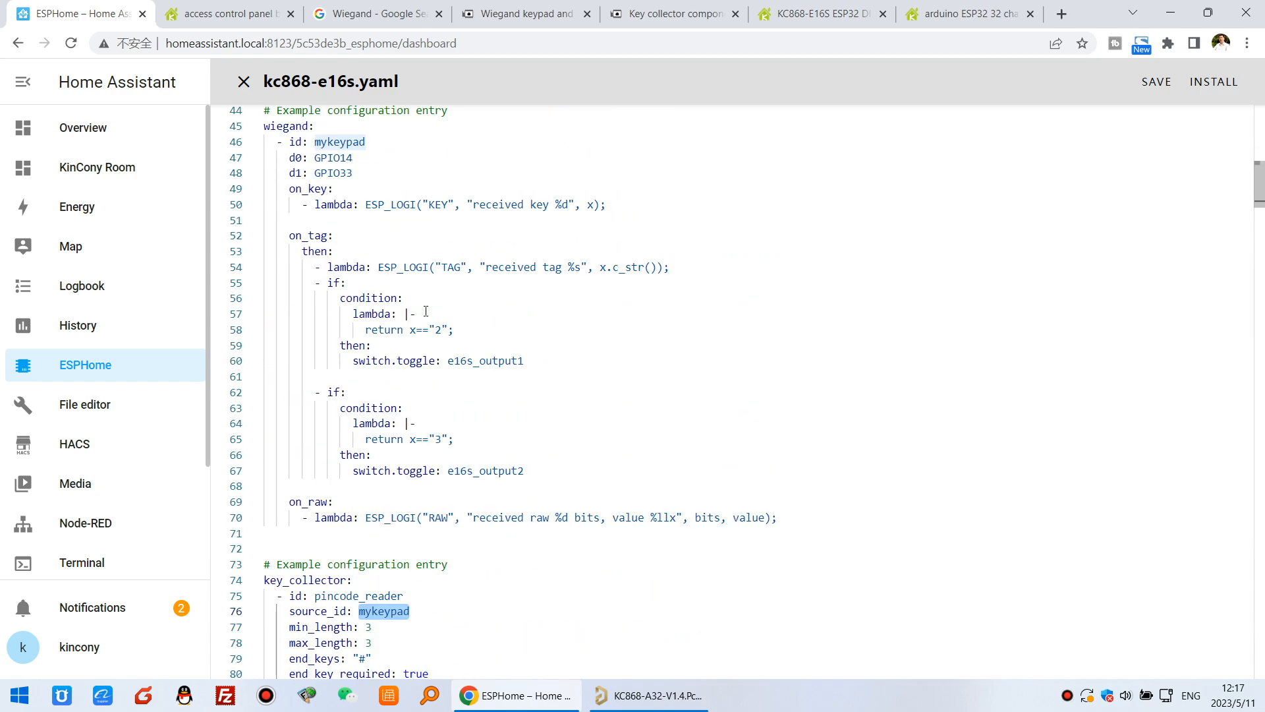
{"action": "scroll", "coordinate": [425, 311], "scroll_direction": "up", "scroll_amount": 1}
{"action": "left_click_drag", "start_coordinate": [315, 195], "coordinate": [365, 194]}
{"action": "scroll", "coordinate": [422, 309], "scroll_direction": "down", "scroll_amount": 6}
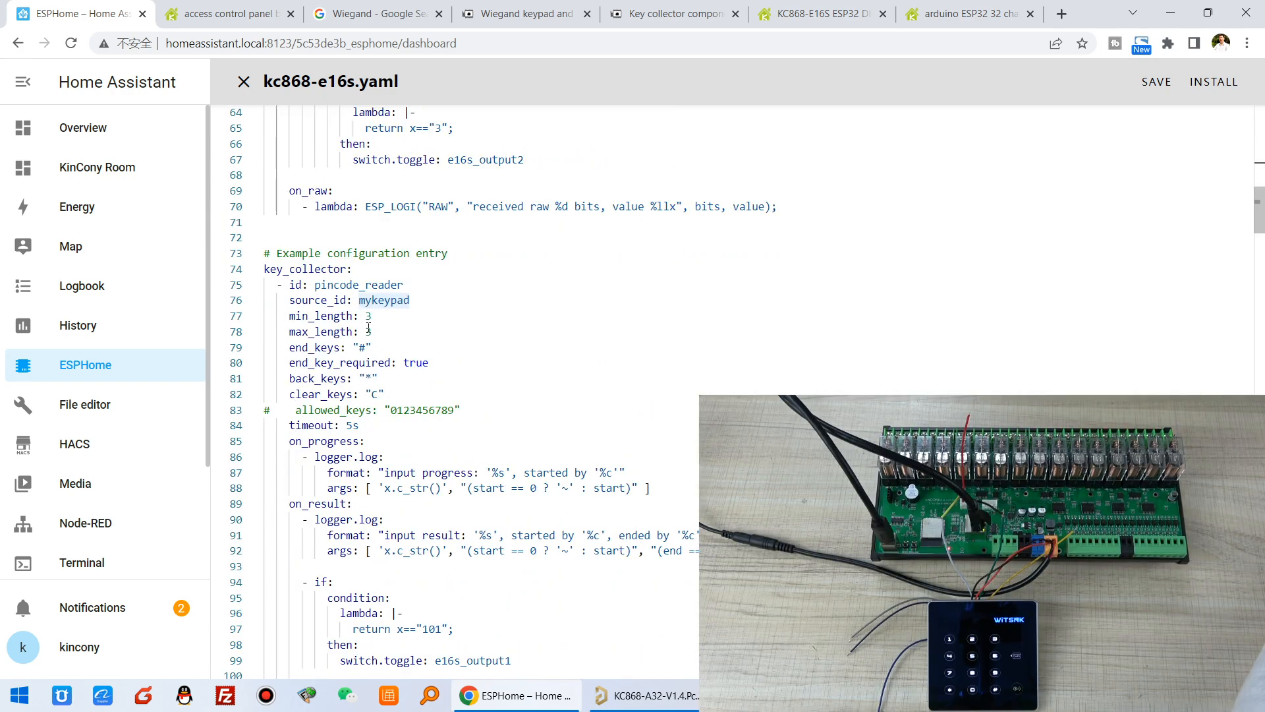
Examine the min_length and max_length settings of the key_collector block.
{"action": "left_click_drag", "start_coordinate": [288, 317], "coordinate": [355, 318]}
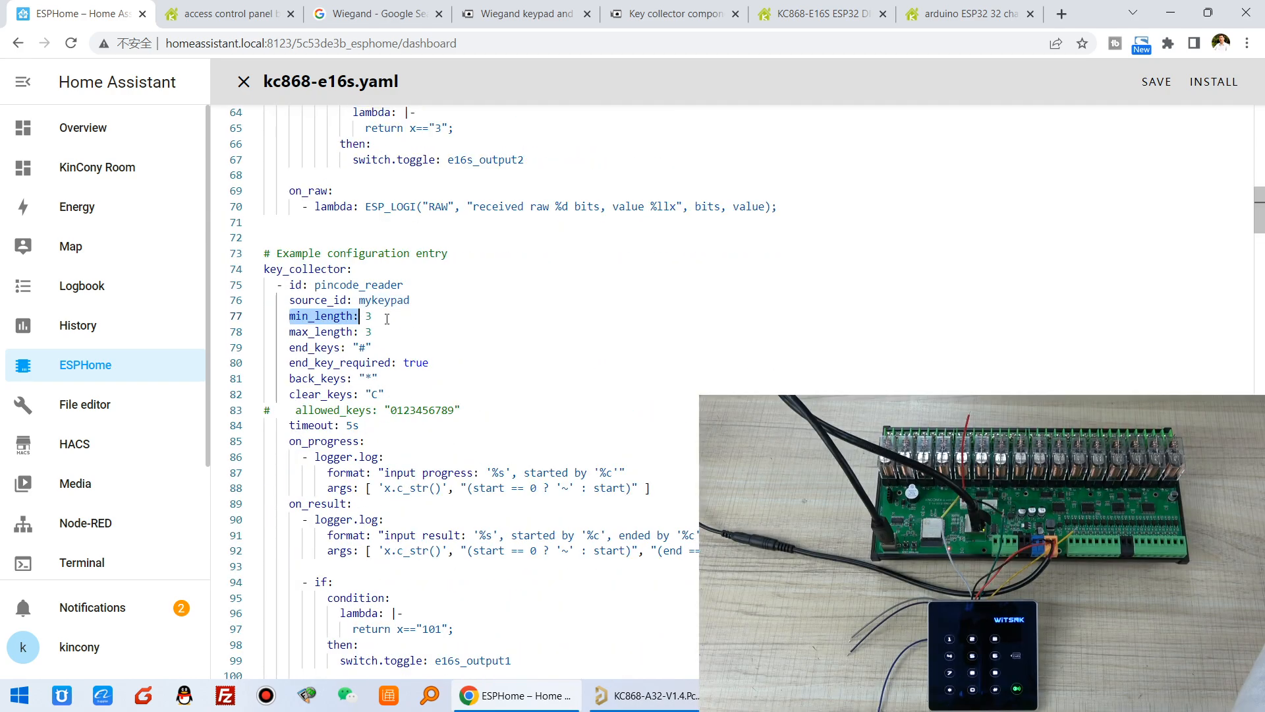
{"action": "left_click", "coordinate": [385, 319]}
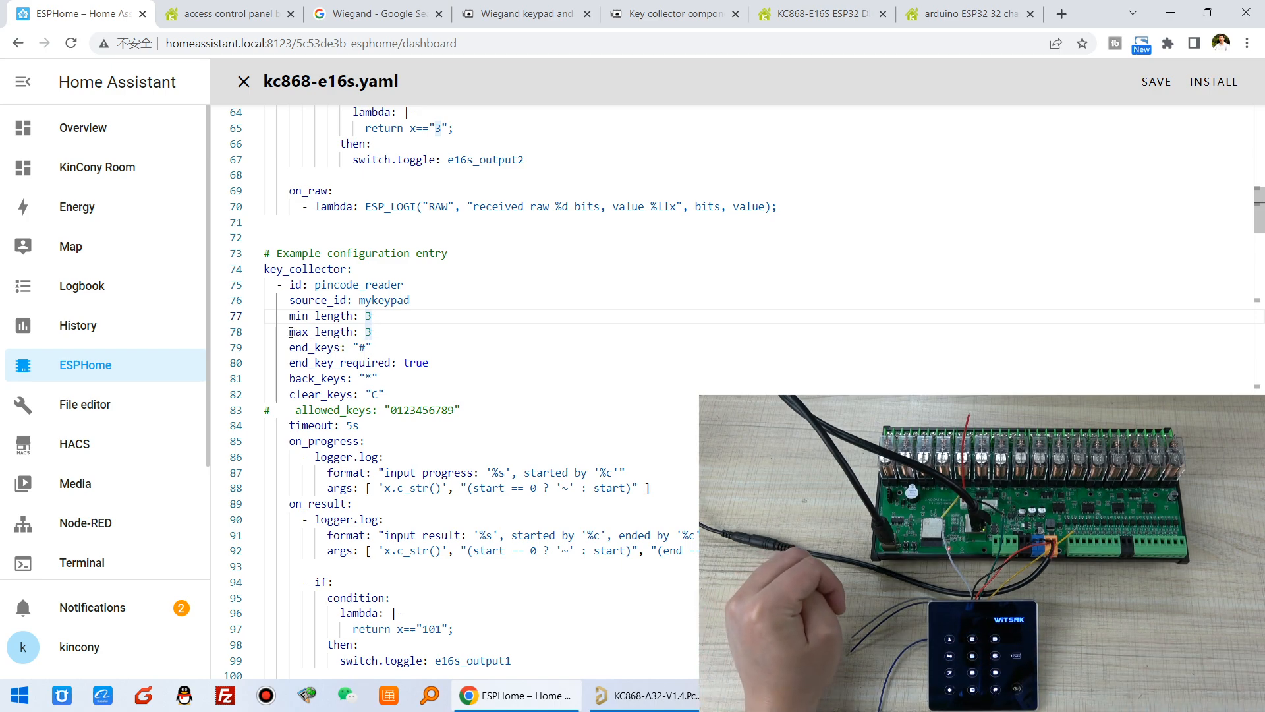
{"action": "left_click_drag", "start_coordinate": [289, 331], "coordinate": [380, 326]}
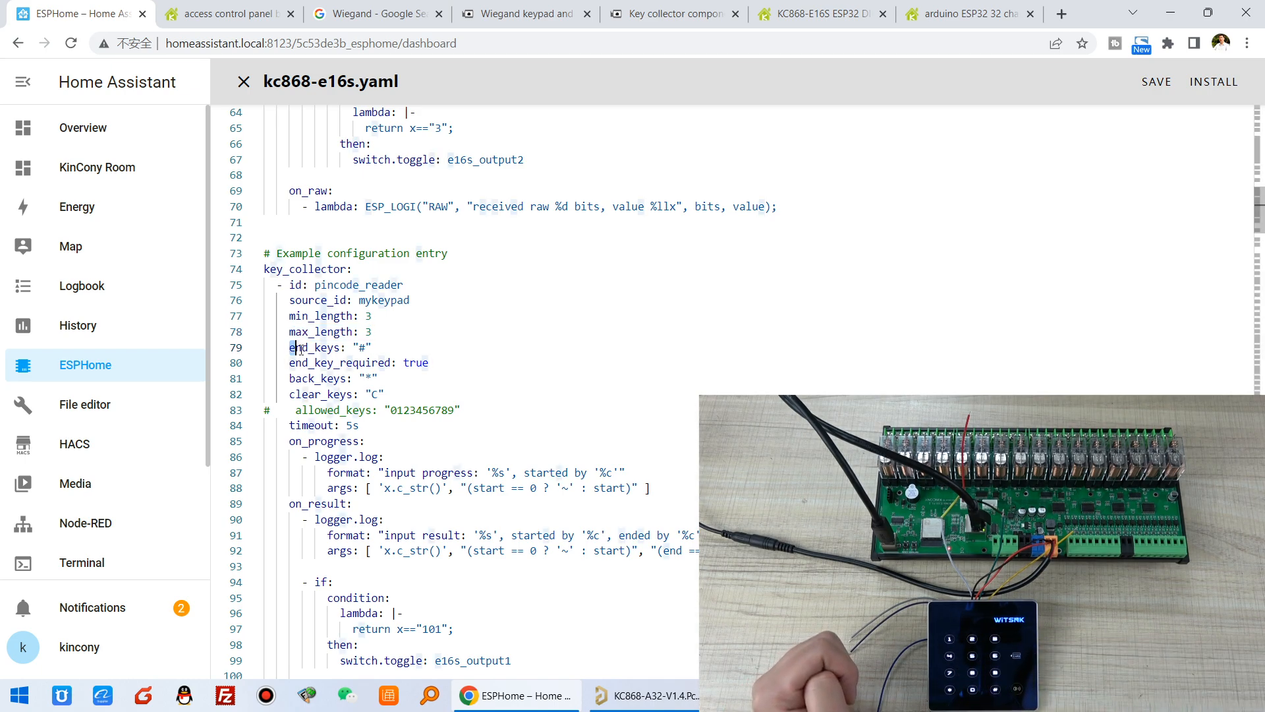
Examine the end_keys, end_key_required and back_keys settings of the key_collector block.
{"action": "left_click_drag", "start_coordinate": [290, 348], "coordinate": [360, 347]}
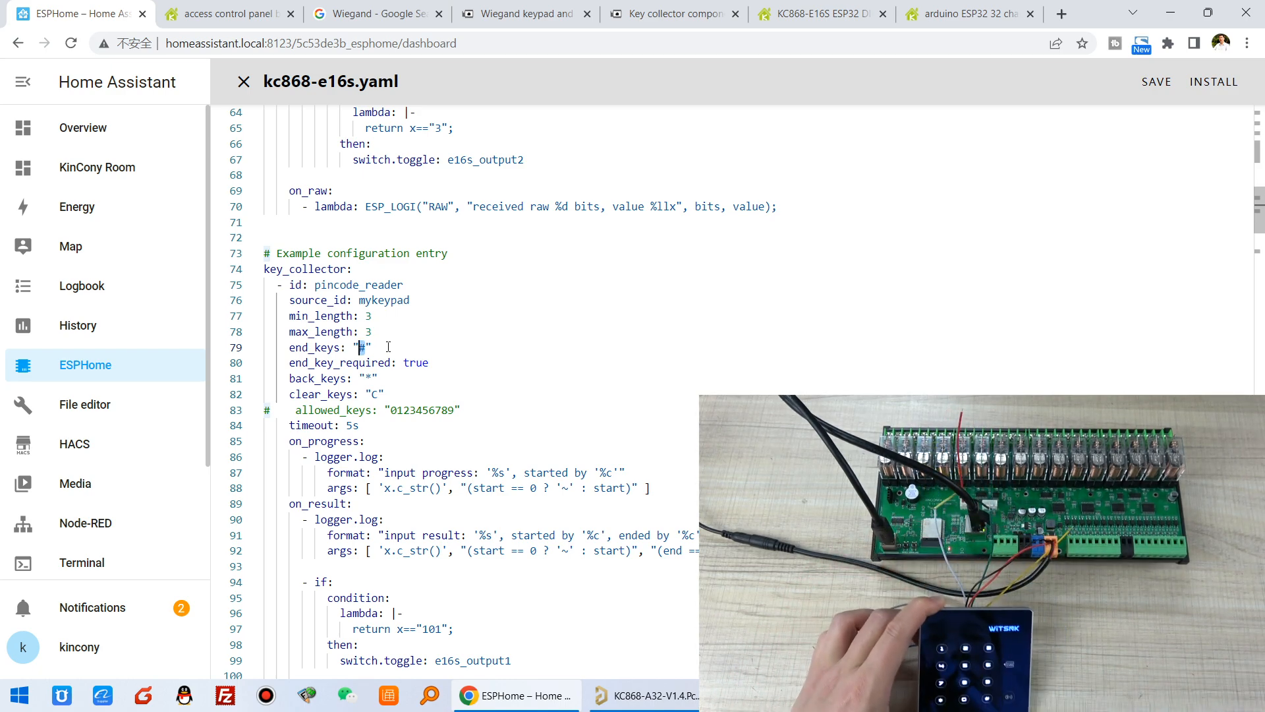
{"action": "left_click", "coordinate": [380, 364]}
{"action": "left_click_drag", "start_coordinate": [429, 362], "coordinate": [290, 364]}
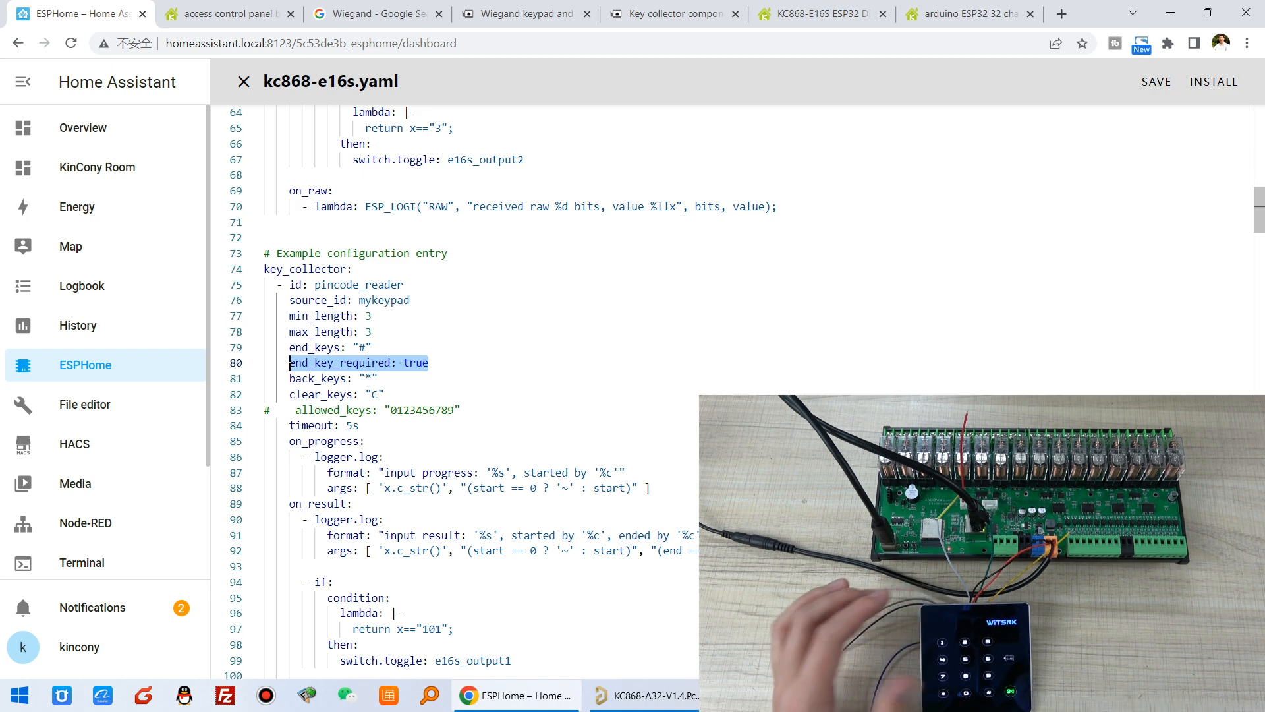
{"action": "left_click", "coordinate": [334, 364]}
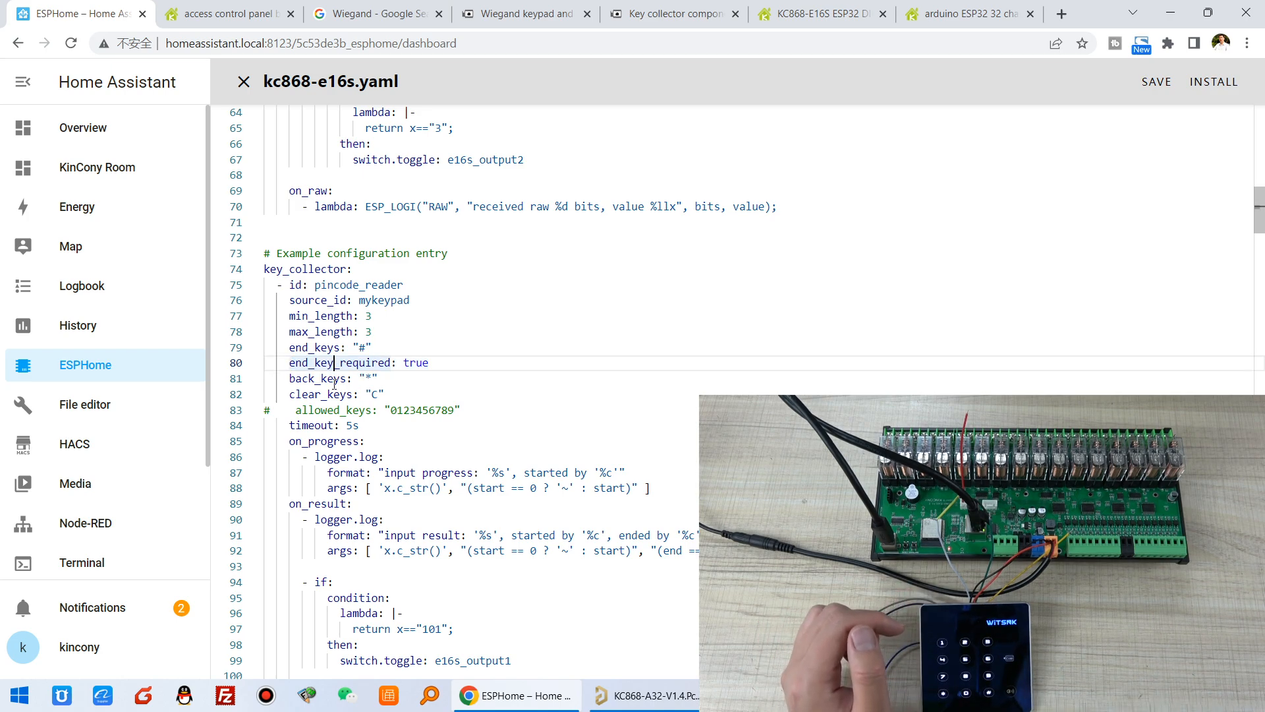
{"action": "left_click_drag", "start_coordinate": [297, 381], "coordinate": [381, 381]}
{"action": "left_click", "coordinate": [392, 385]}
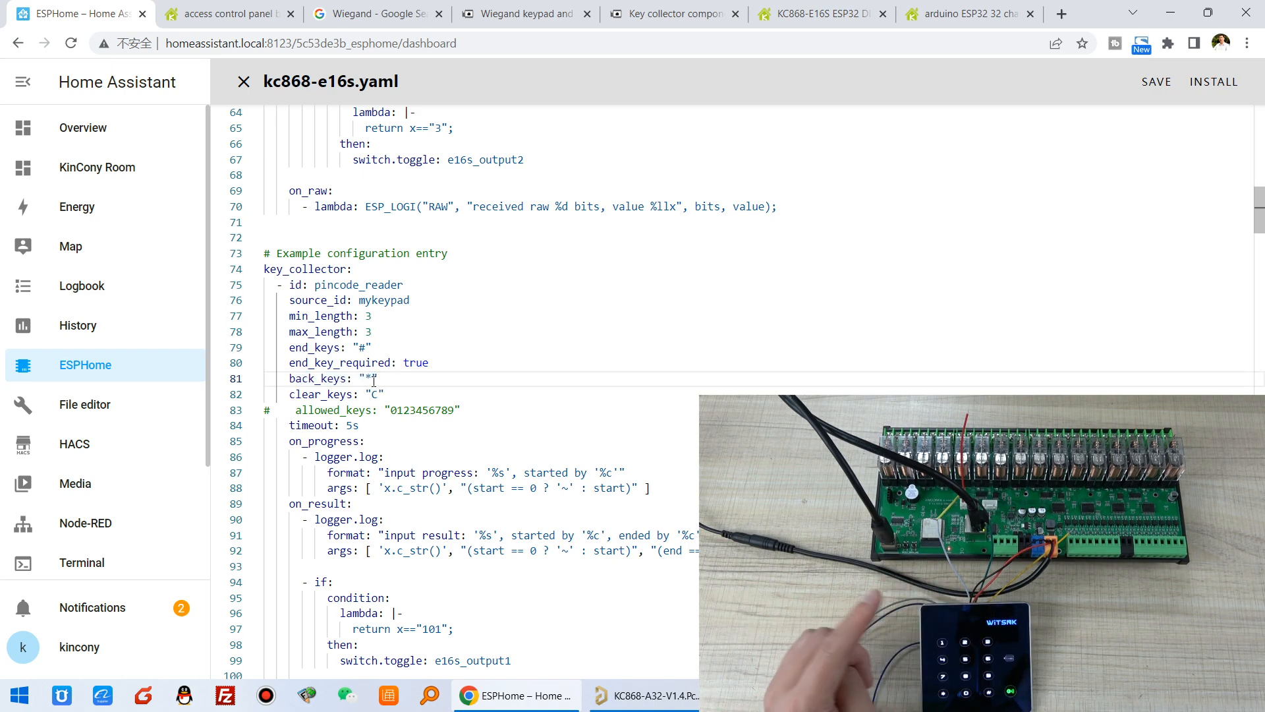
Examine the back_keys and clear_keys settings of the key_collector block.
{"action": "left_click_drag", "start_coordinate": [373, 380], "coordinate": [290, 380]}
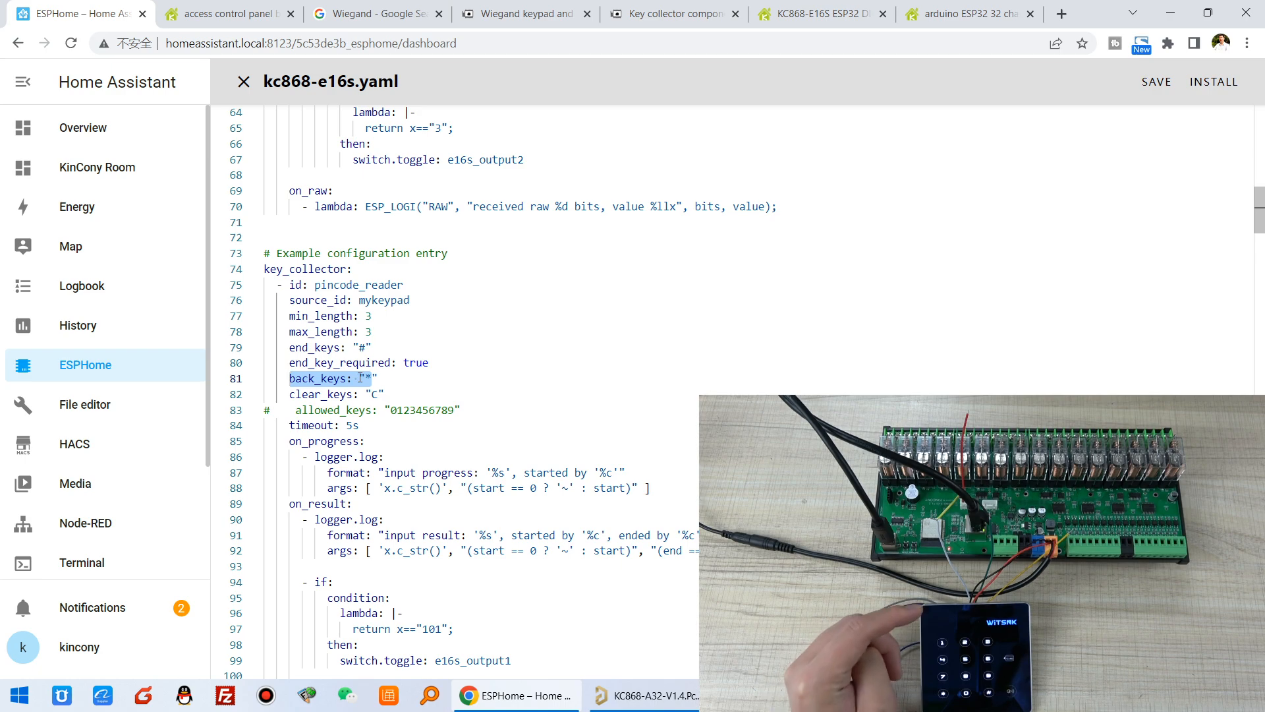
{"action": "left_click", "coordinate": [373, 377]}
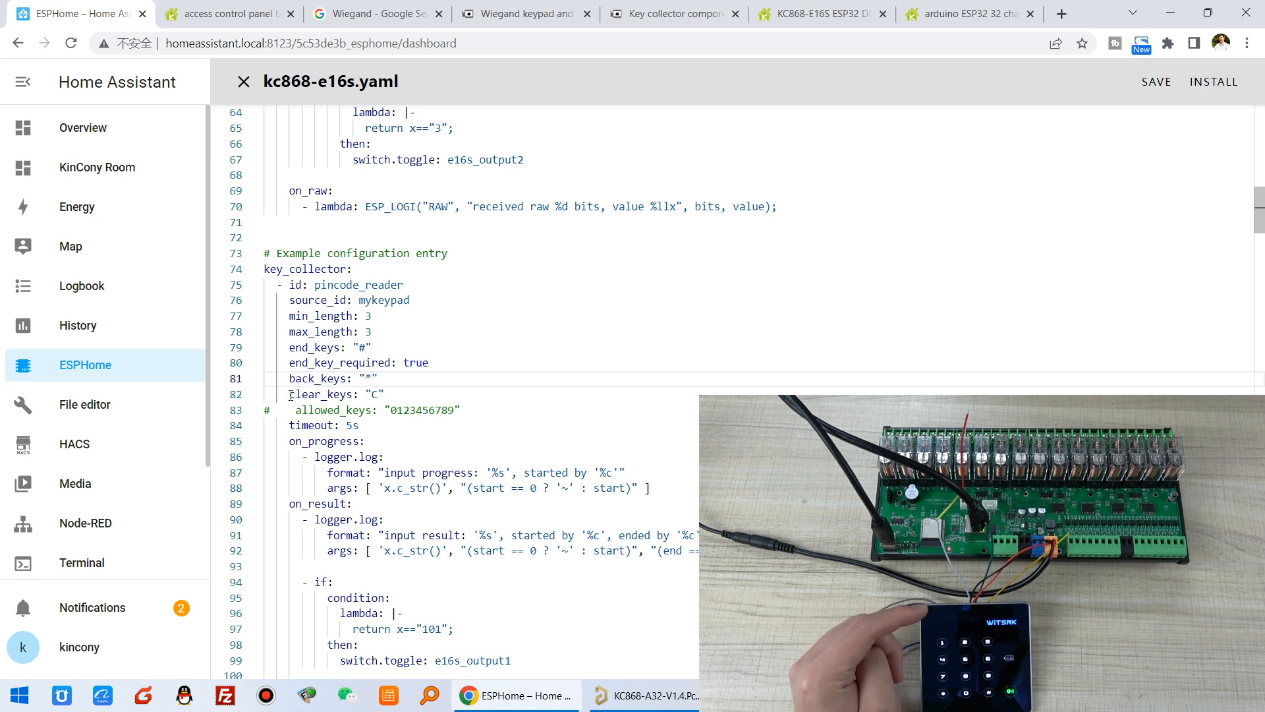
{"action": "left_click_drag", "start_coordinate": [291, 395], "coordinate": [379, 389]}
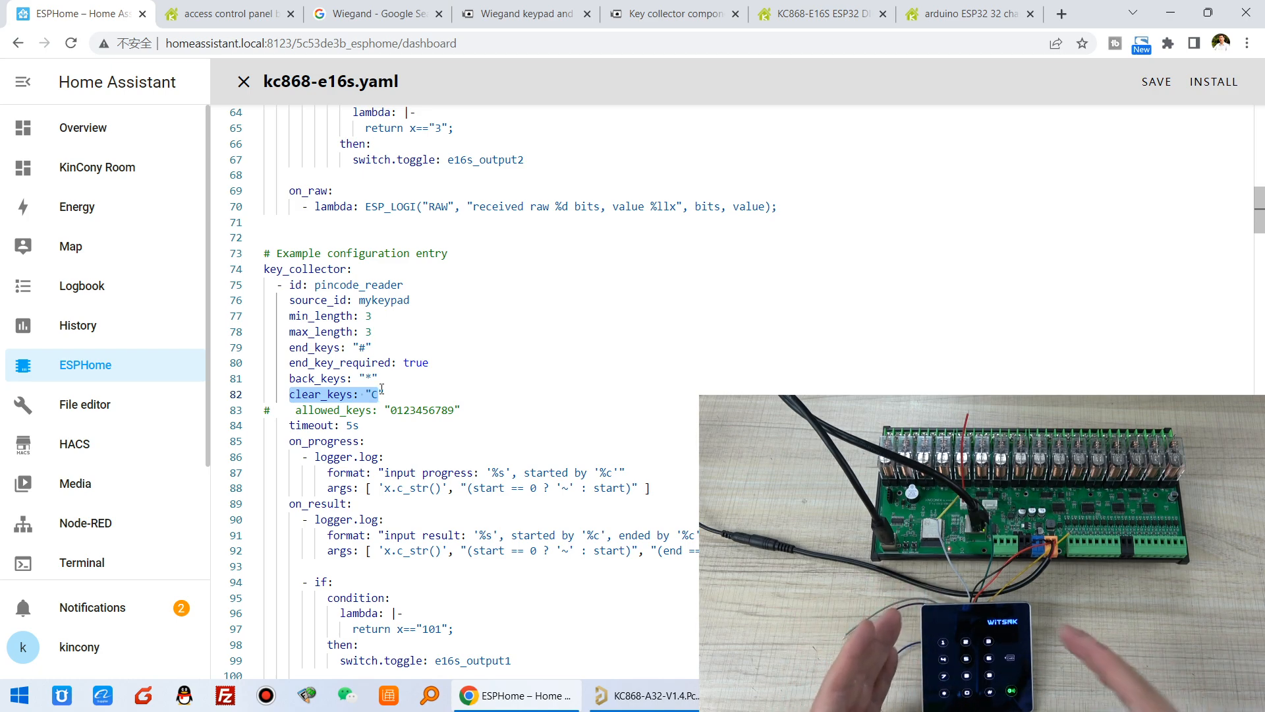
{"action": "left_click_drag", "start_coordinate": [384, 393], "coordinate": [296, 398]}
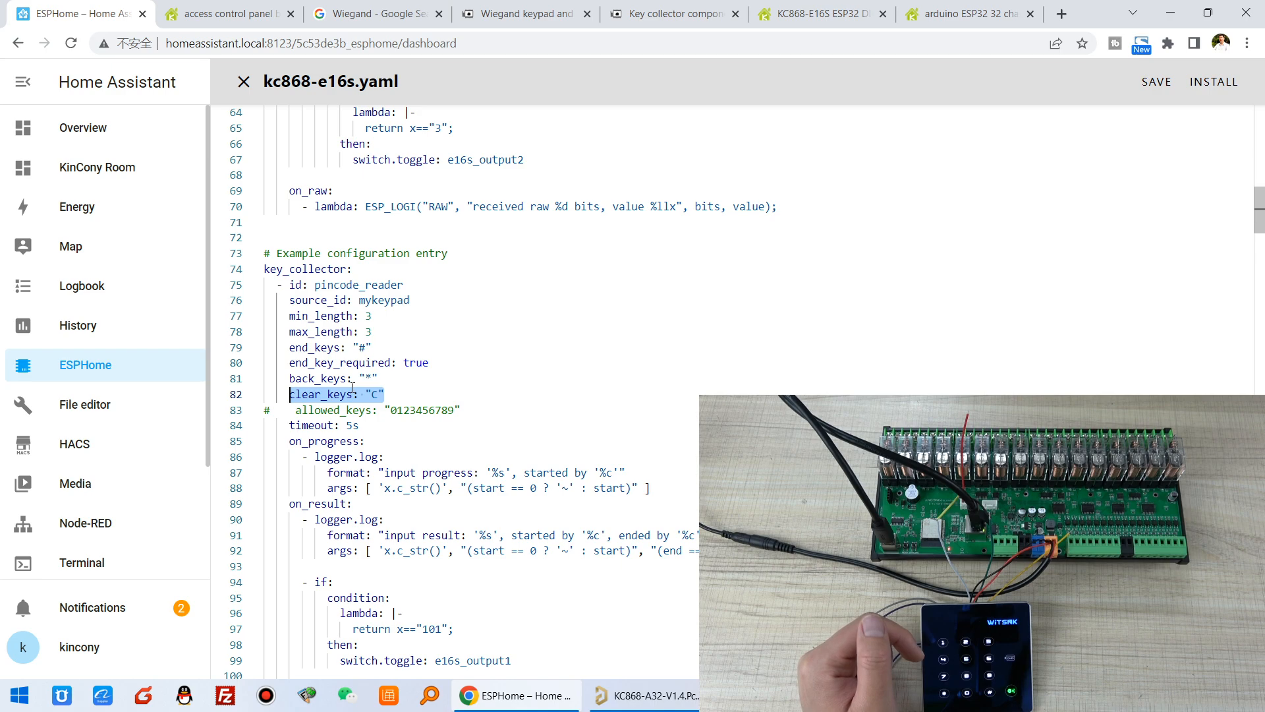
Check the timeout setting of the key_collector block and the duration assigned to it.
{"action": "scroll", "coordinate": [352, 387], "scroll_direction": "down", "scroll_amount": 2}
{"action": "left_click_drag", "start_coordinate": [292, 323], "coordinate": [365, 322]}
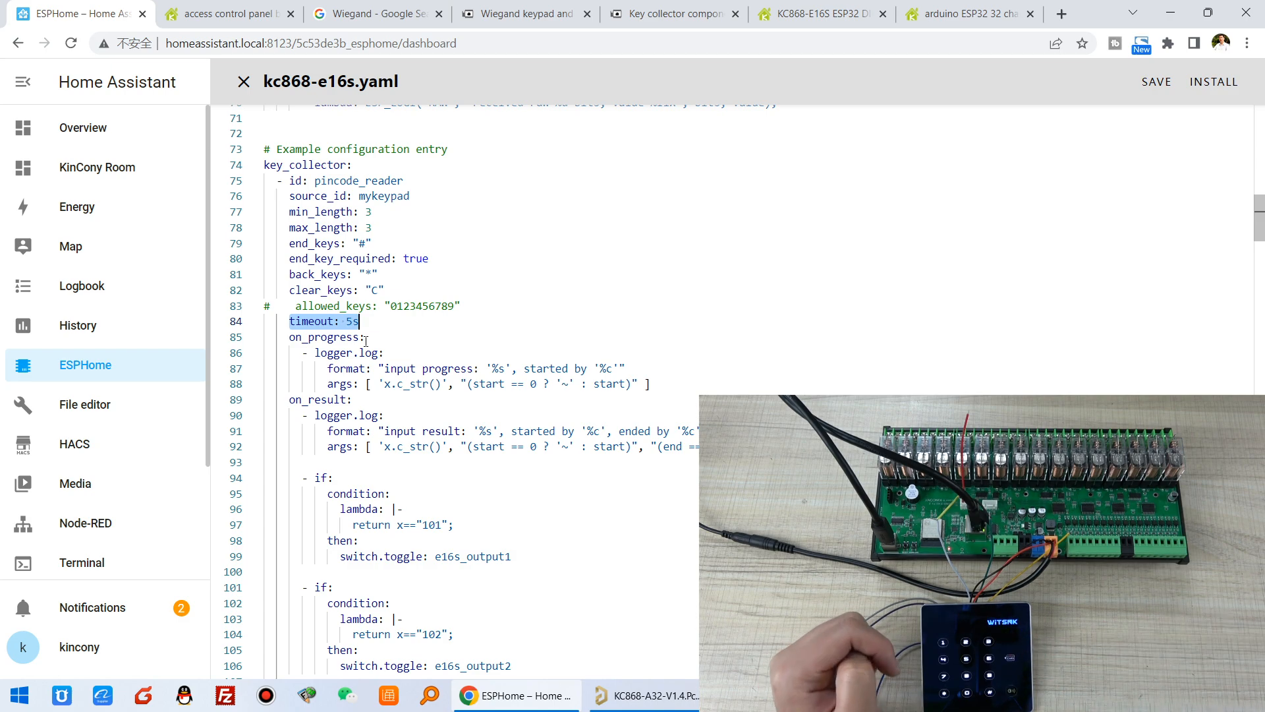
{"action": "left_click", "coordinate": [359, 321]}
{"action": "left_click_drag", "start_coordinate": [357, 321], "coordinate": [347, 321]}
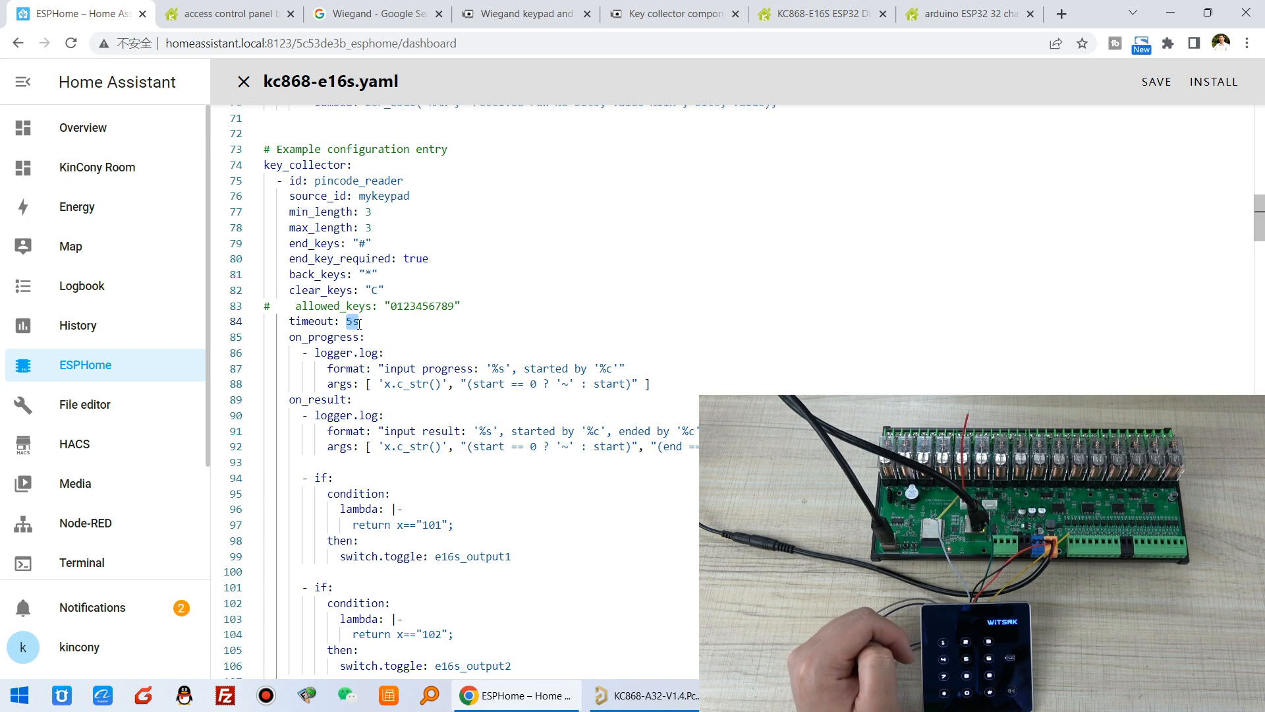
Examine the on_progress trigger of the key_collector, including its logger format text and args.
{"action": "scroll", "coordinate": [359, 323], "scroll_direction": "down", "scroll_amount": 1}
{"action": "scroll", "coordinate": [359, 323], "scroll_direction": "down", "scroll_amount": 1}
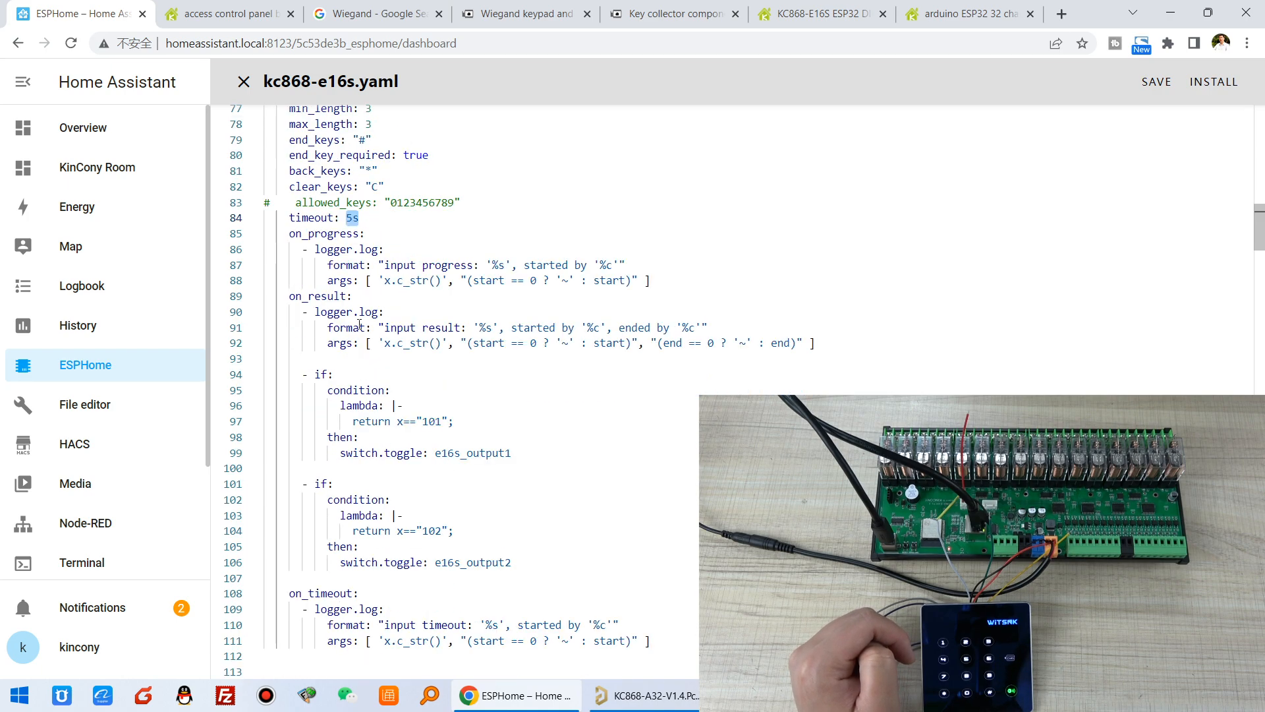
{"action": "left_click_drag", "start_coordinate": [289, 233], "coordinate": [361, 236]}
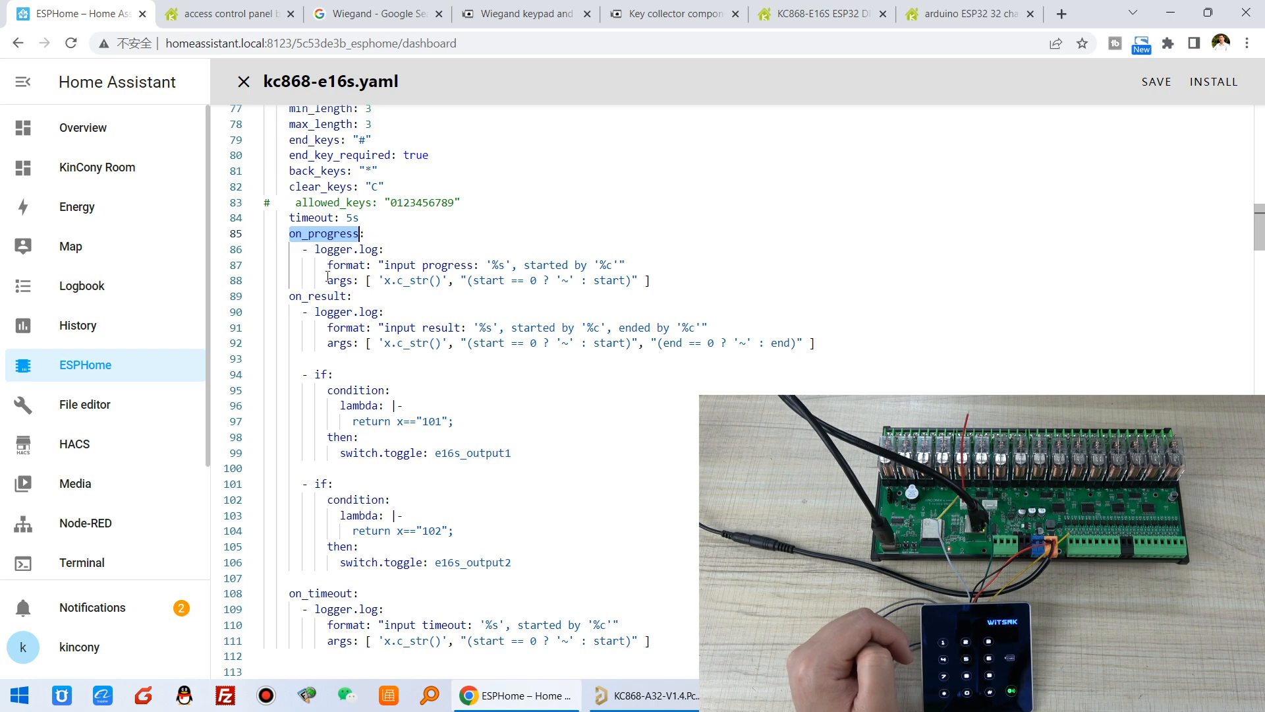
{"action": "left_click_drag", "start_coordinate": [327, 280], "coordinate": [661, 288]}
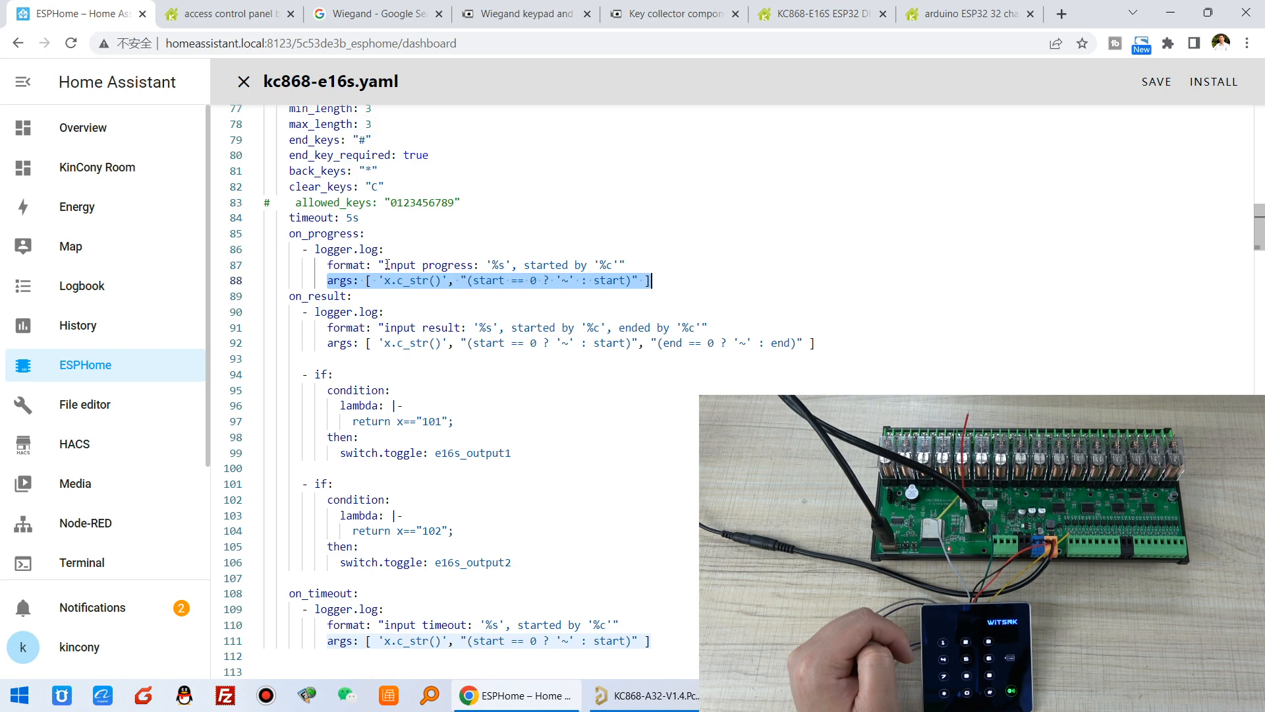
{"action": "left_click_drag", "start_coordinate": [385, 264], "coordinate": [474, 265]}
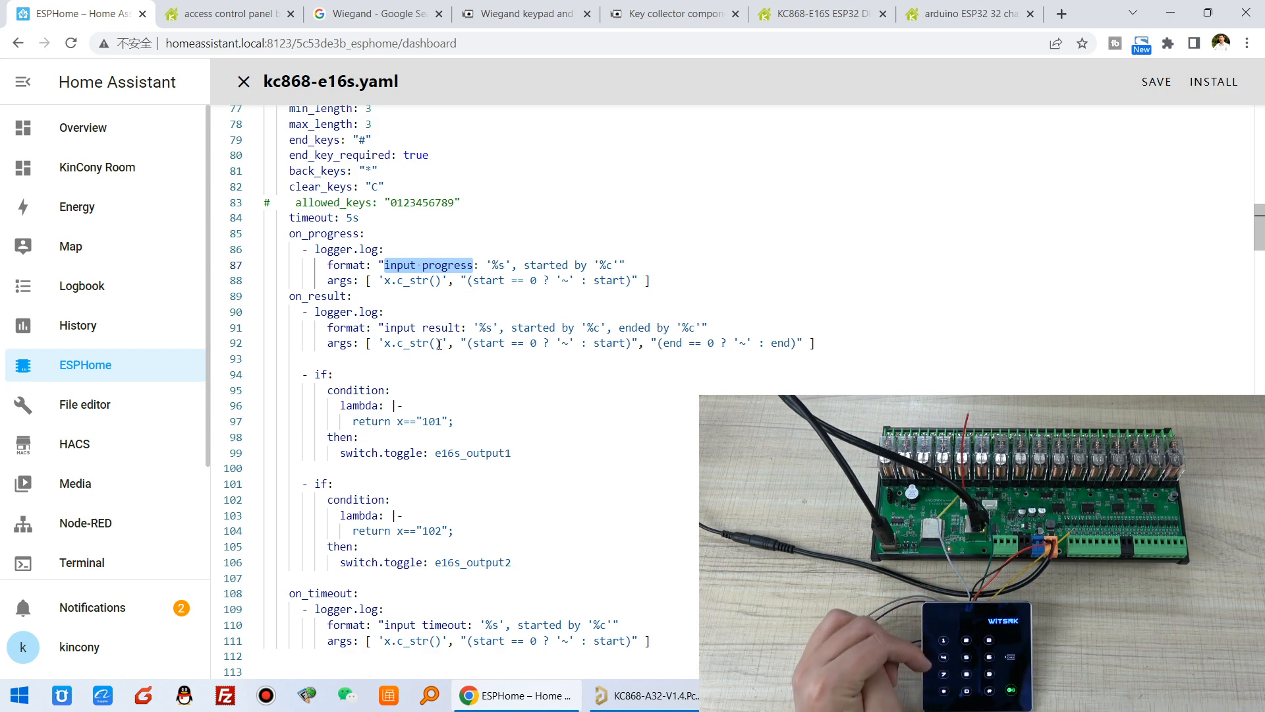
Examine the on_result log message and its first if condition, including the compared code and the output it toggles.
{"action": "left_click_drag", "start_coordinate": [290, 296], "coordinate": [721, 324]}
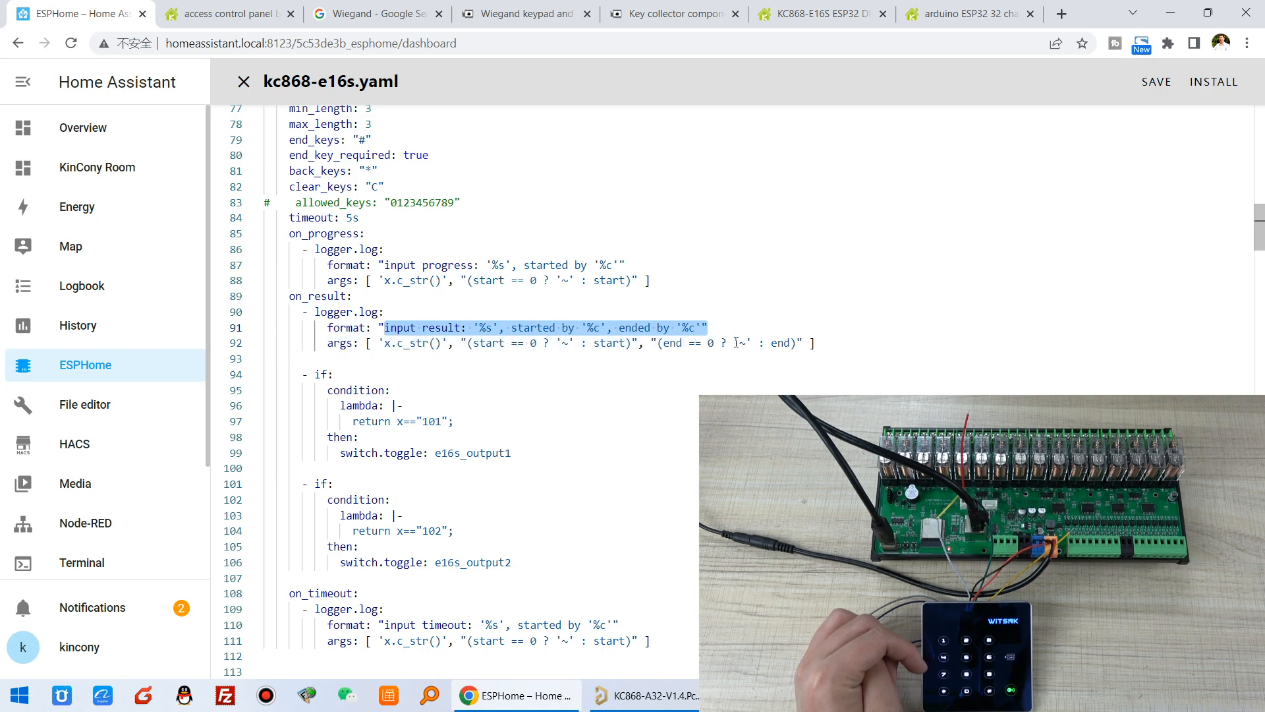
{"action": "double_click", "coordinate": [383, 343]}
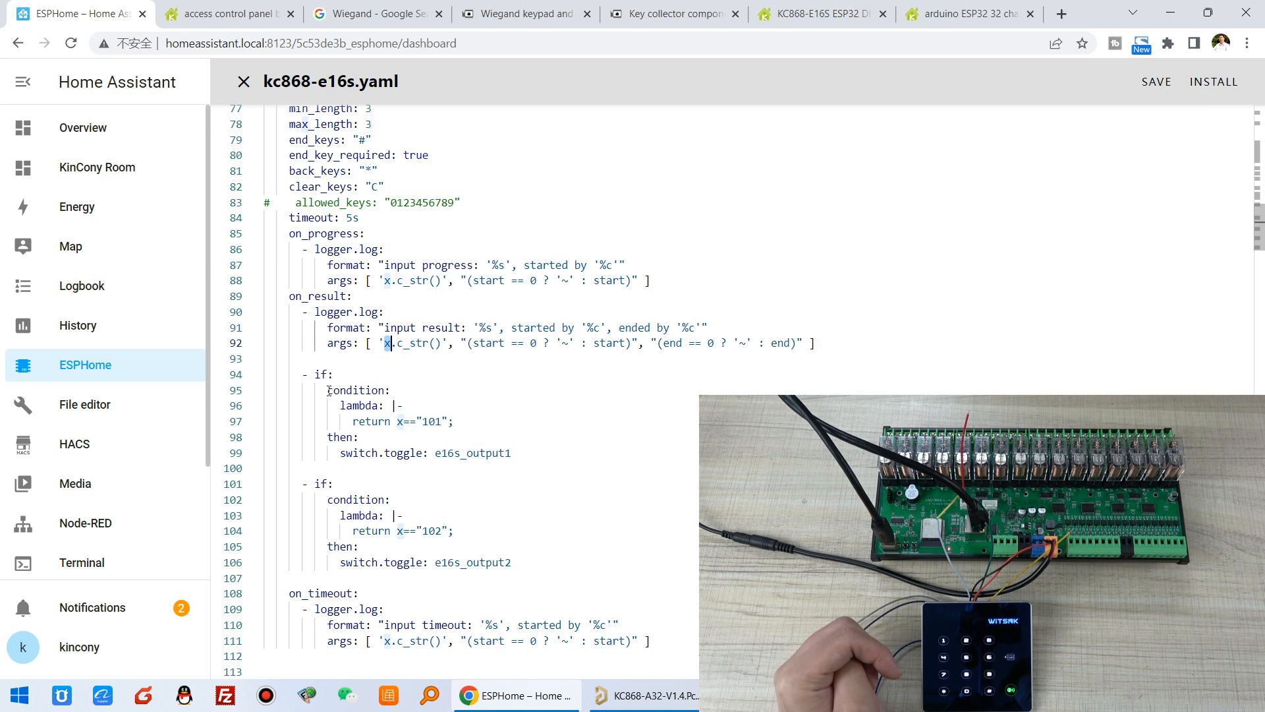
{"action": "left_click_drag", "start_coordinate": [322, 390], "coordinate": [398, 393]}
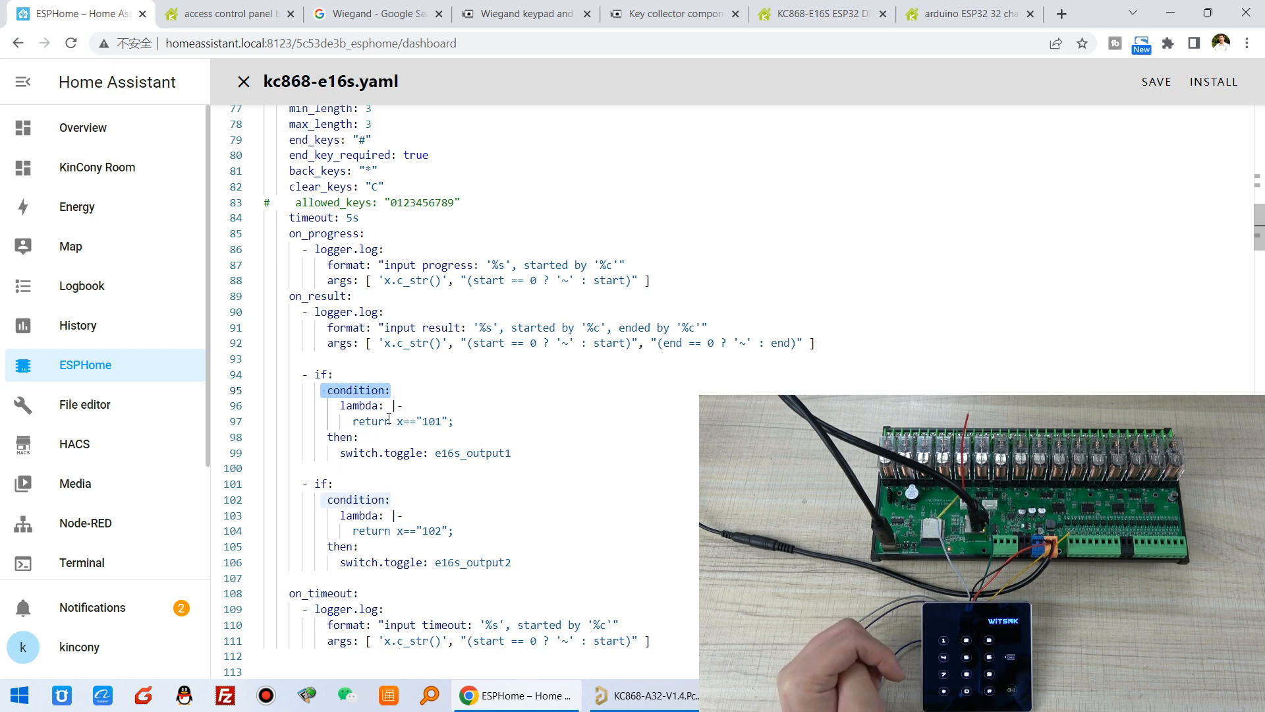
{"action": "double_click", "coordinate": [400, 421]}
{"action": "left_click", "coordinate": [436, 422]}
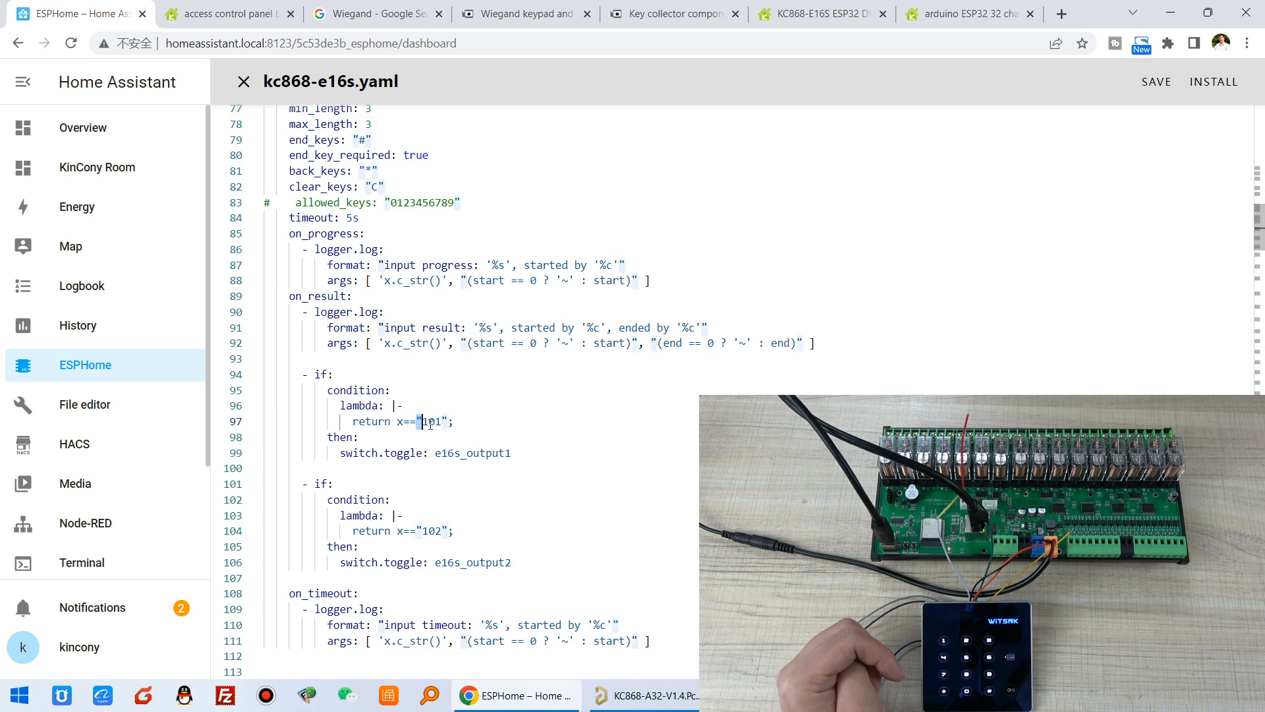
{"action": "left_click_drag", "start_coordinate": [417, 422], "coordinate": [445, 422]}
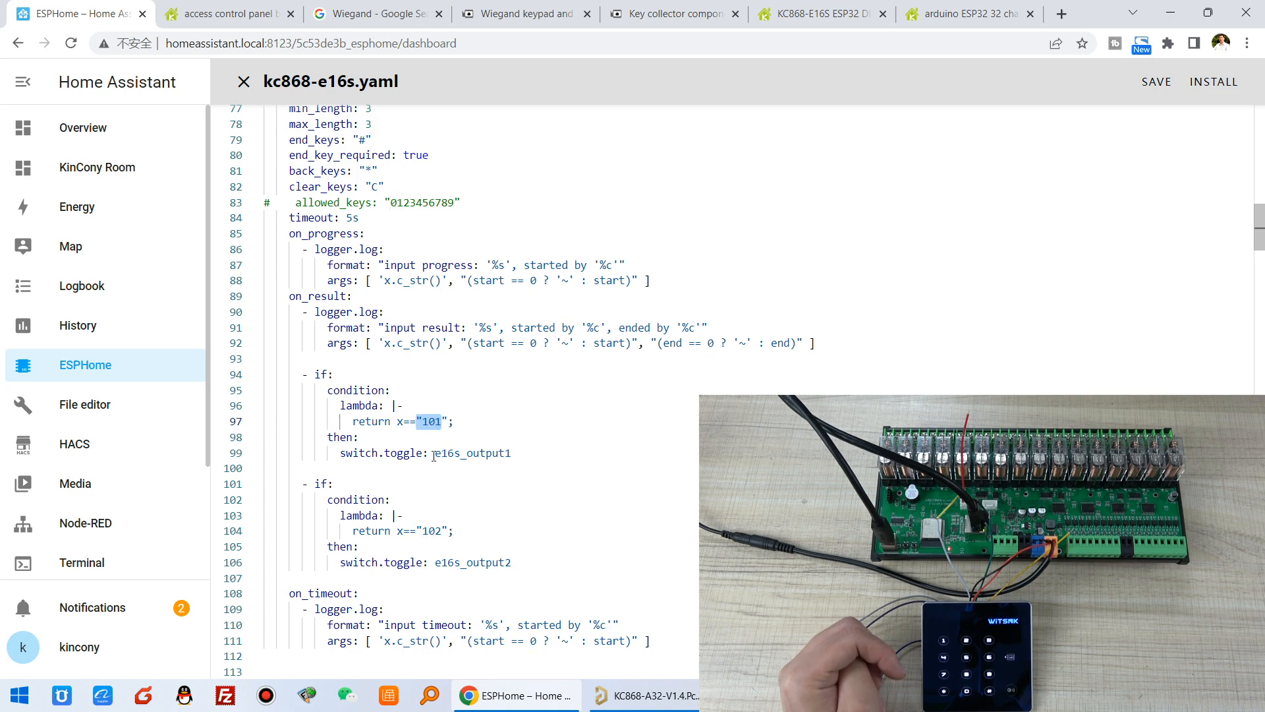
{"action": "left_click_drag", "start_coordinate": [435, 454], "coordinate": [513, 456]}
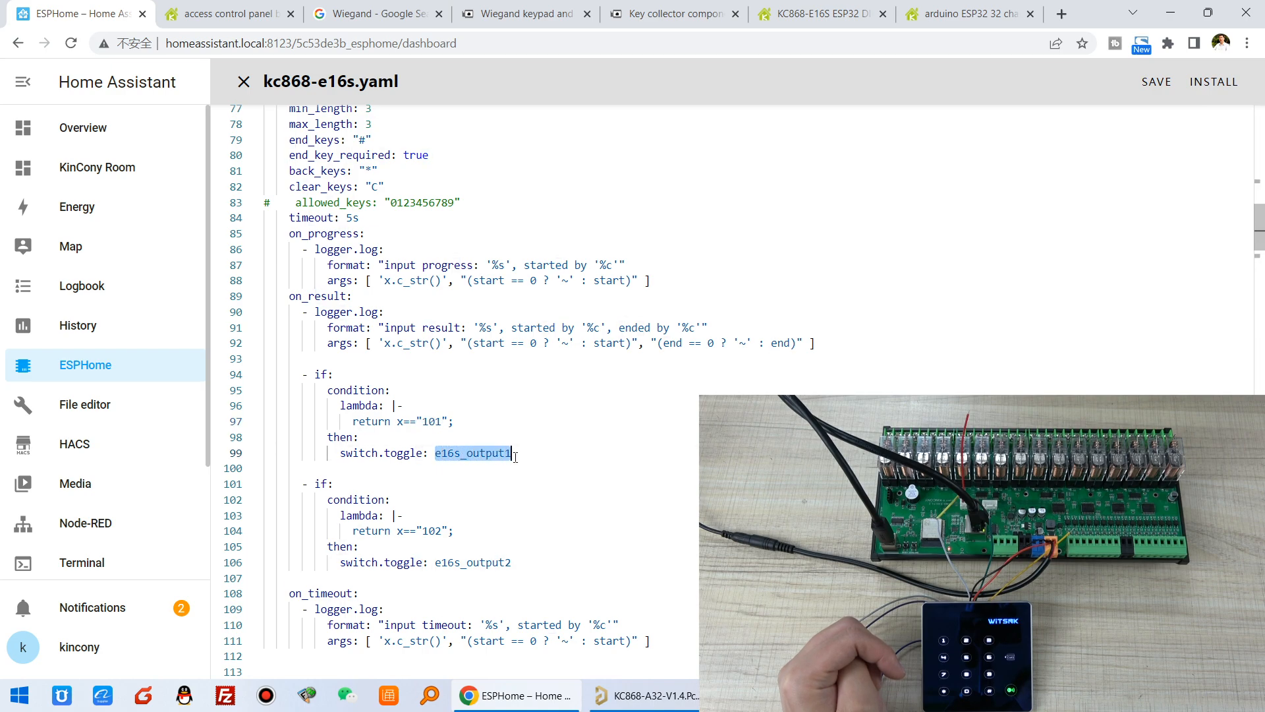
Check the id of the first gpio switch under Individual outputs against the toggled e16s_output1.
{"action": "scroll", "coordinate": [410, 493], "scroll_direction": "down", "scroll_amount": 3}
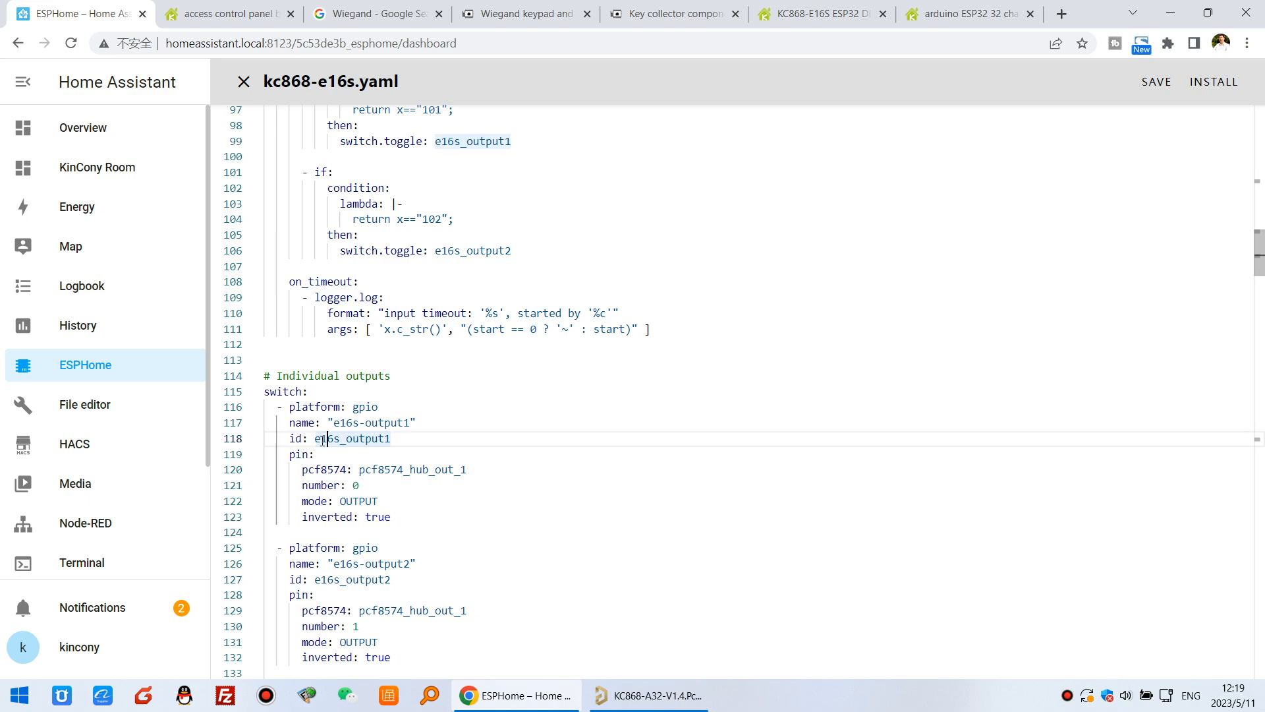
{"action": "left_click_drag", "start_coordinate": [315, 439], "coordinate": [391, 439]}
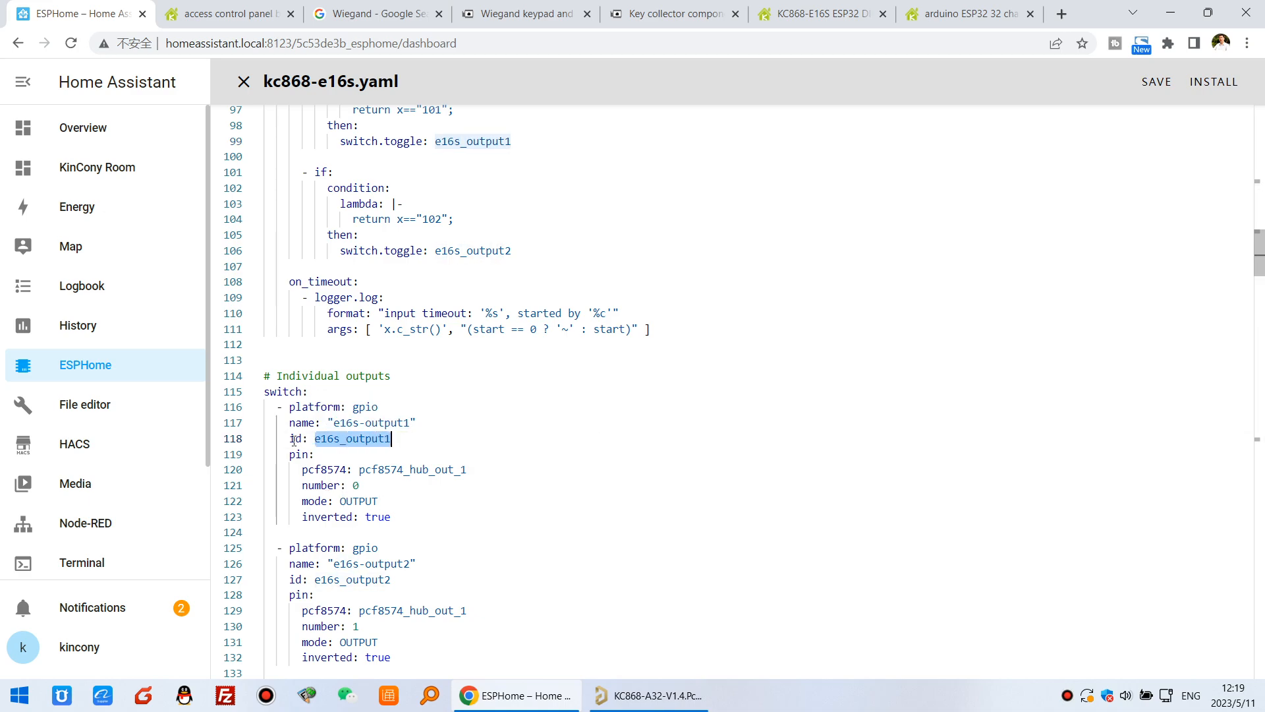
{"action": "left_click_drag", "start_coordinate": [290, 439], "coordinate": [394, 440]}
Examine the second if condition under on_result, including its compared code and the output it toggles.
{"action": "scroll", "coordinate": [406, 325], "scroll_direction": "up", "scroll_amount": 2}
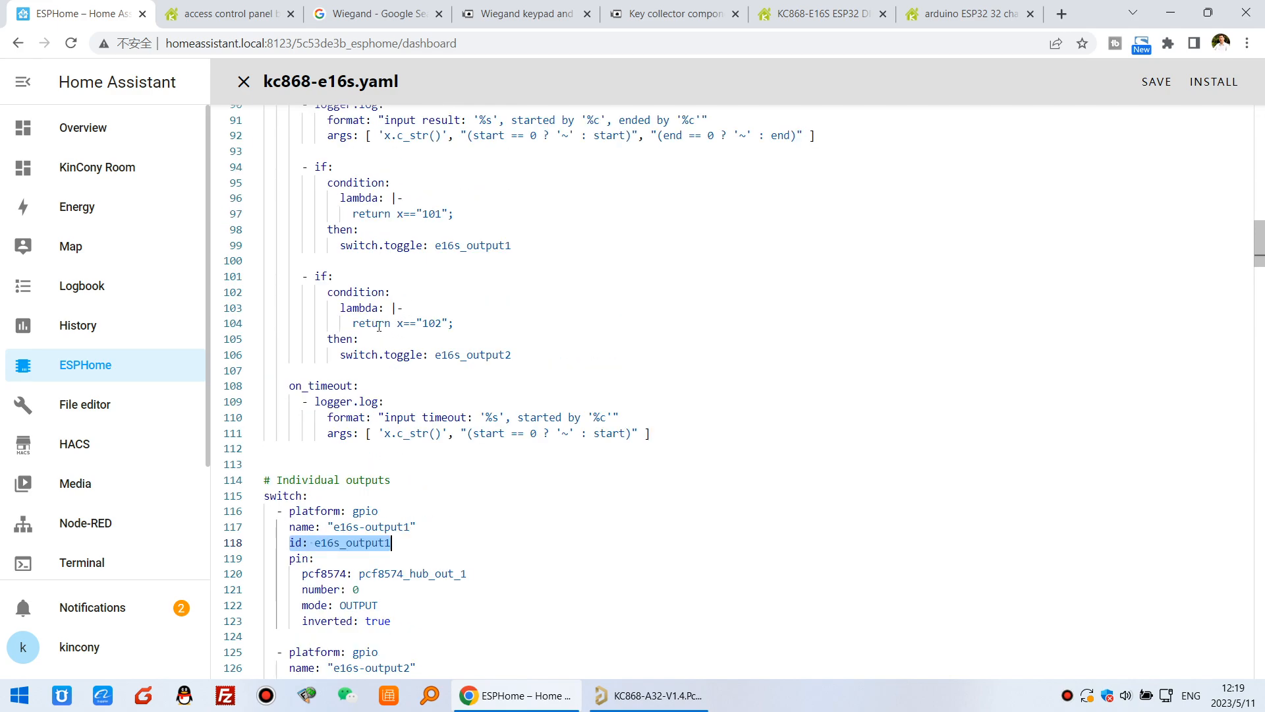
{"action": "left_click_drag", "start_coordinate": [399, 325], "coordinate": [442, 325]}
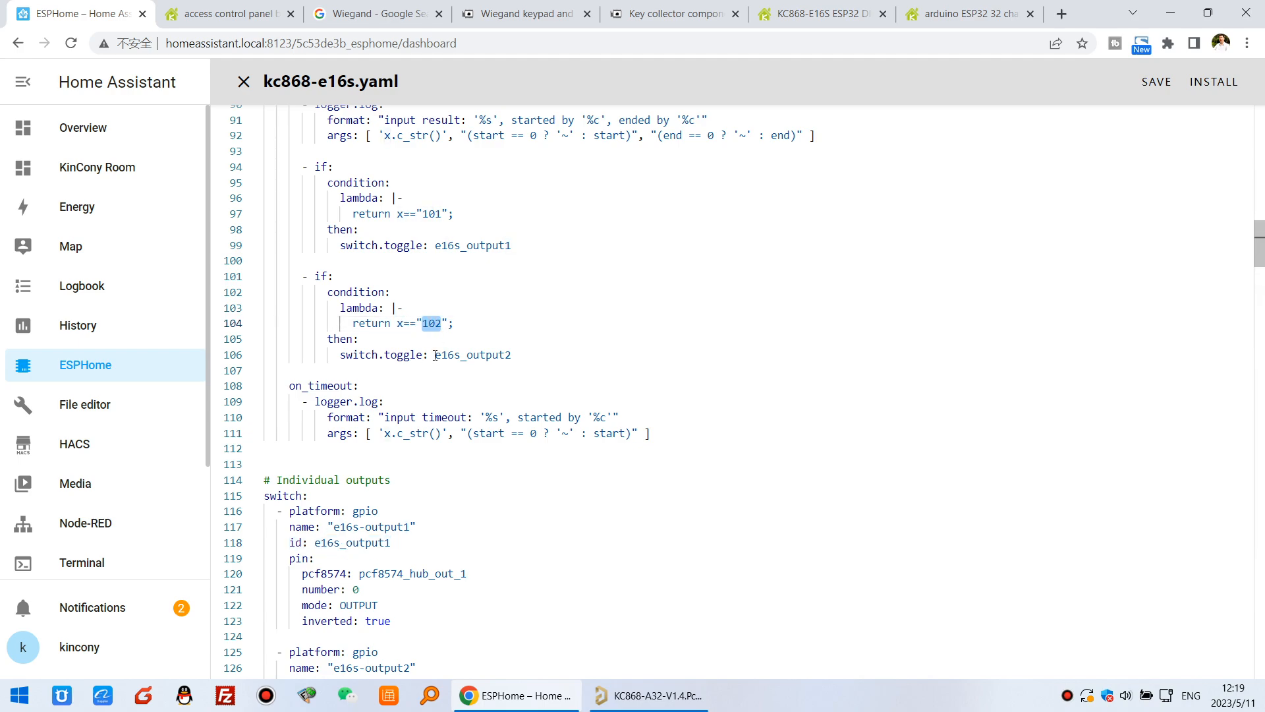
{"action": "left_click_drag", "start_coordinate": [436, 356], "coordinate": [516, 356]}
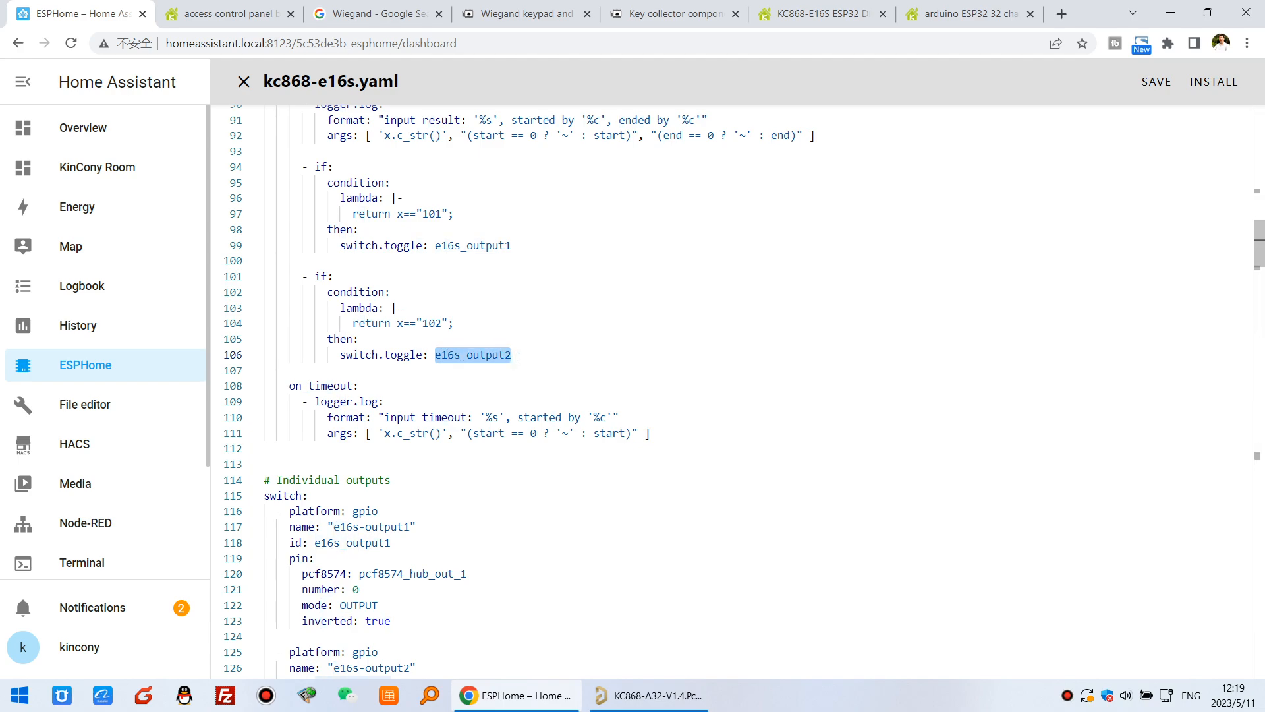
Replace the keypad PIN in the first on_result condition with another three-digit code and make it toggle e16s_output3.
{"action": "scroll", "coordinate": [401, 342], "scroll_direction": "up", "scroll_amount": 2}
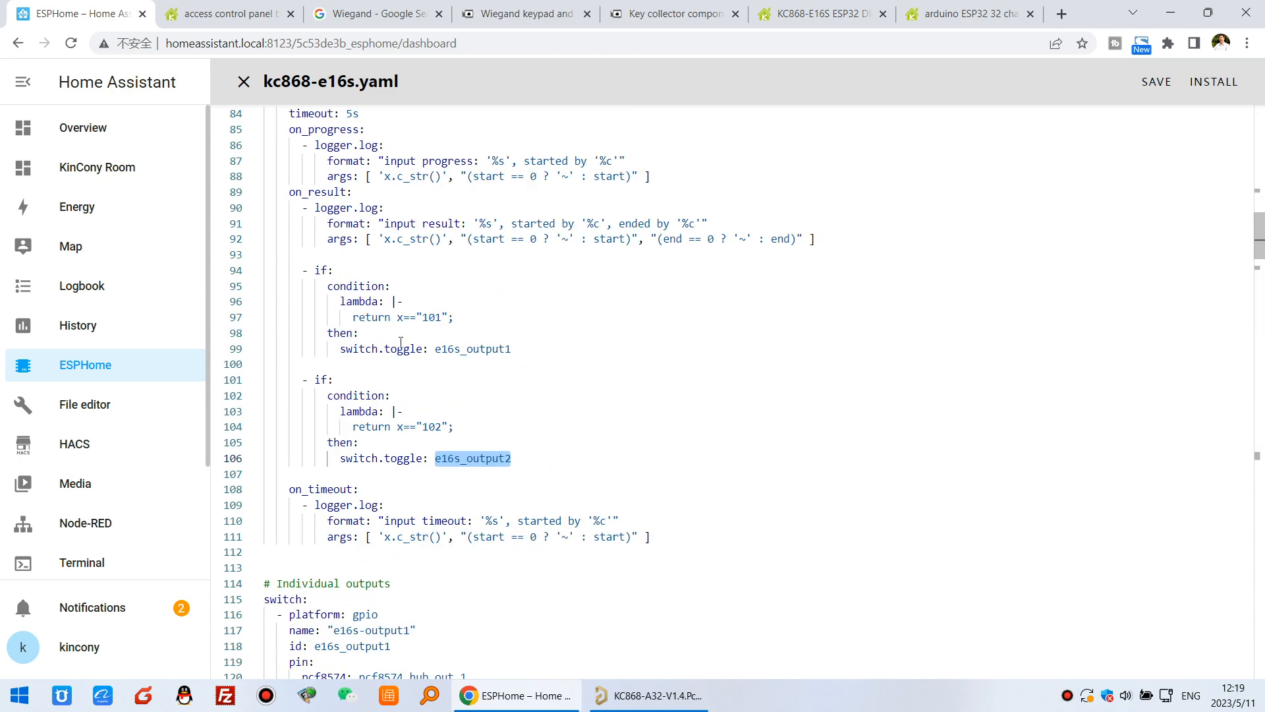
{"action": "double_click", "coordinate": [440, 317]}
{"action": "type", "text": "202"}
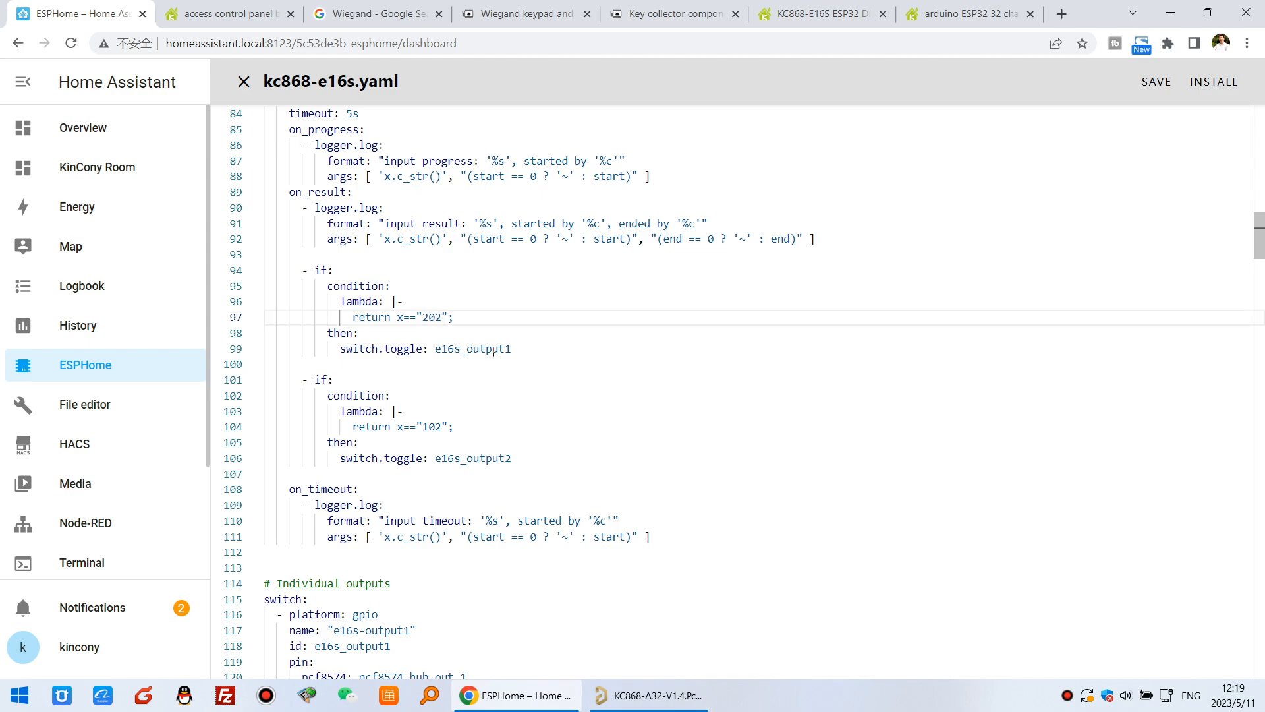
{"action": "left_click_drag", "start_coordinate": [505, 348], "coordinate": [513, 347]}
{"action": "left_click_drag", "start_coordinate": [422, 317], "coordinate": [443, 317]}
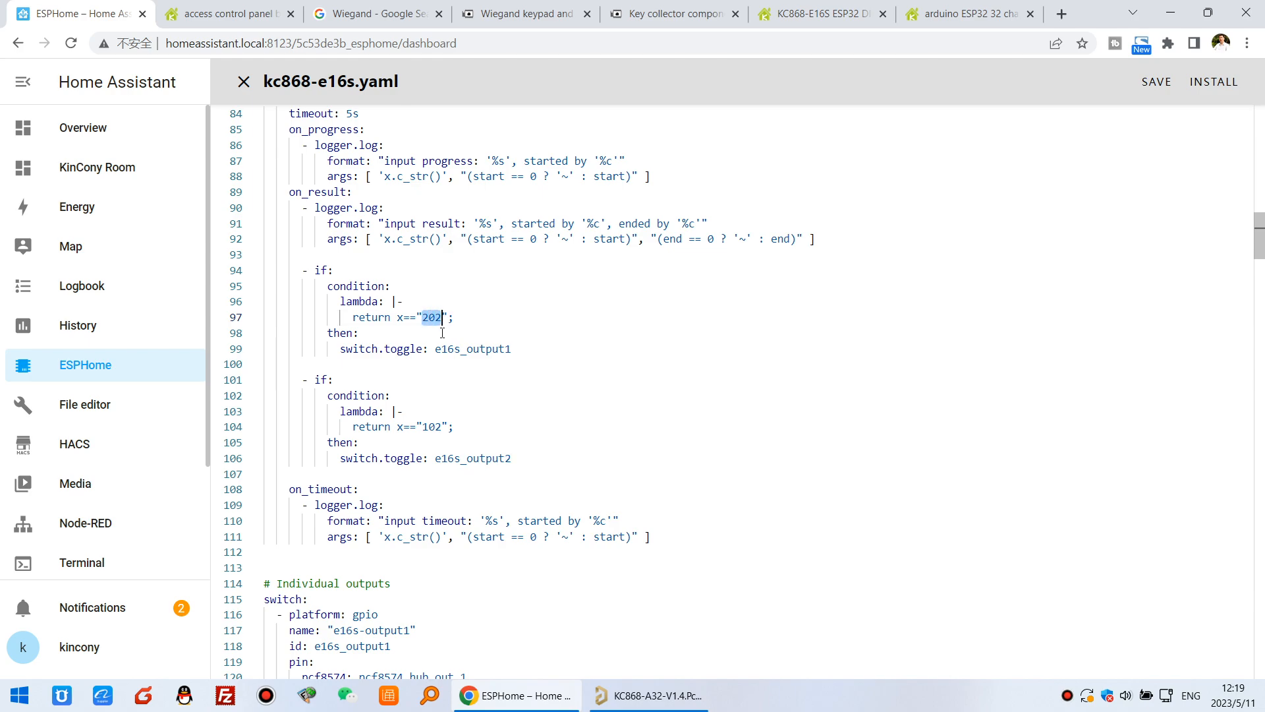
{"action": "type", "text": "30"}
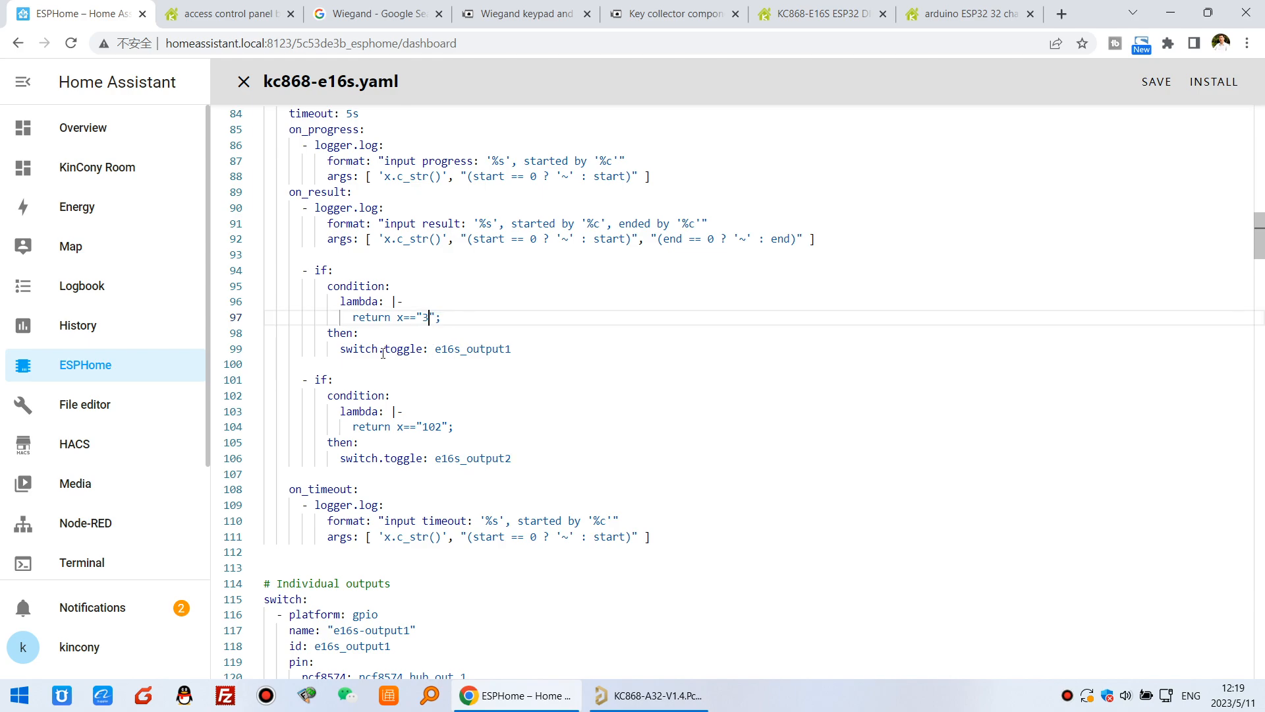
{"action": "type", "text": "3"}
{"action": "double_click", "coordinate": [516, 349]}
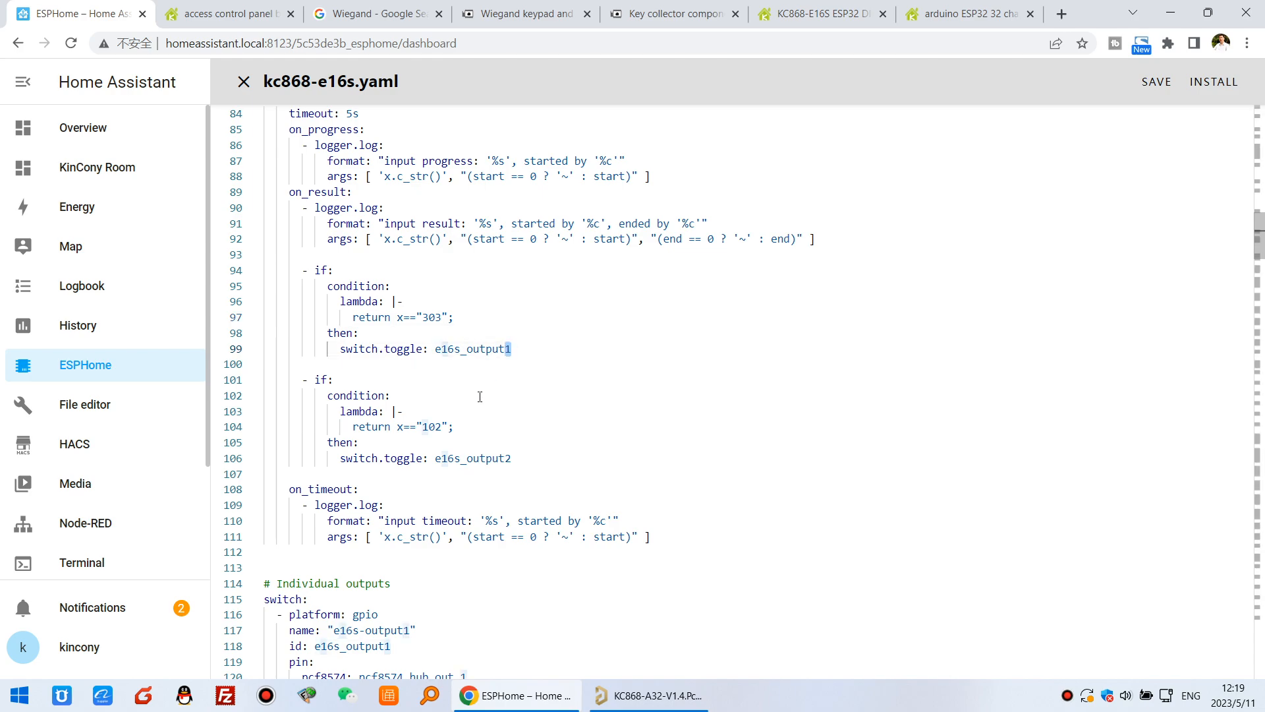
{"action": "type", "text": "3"}
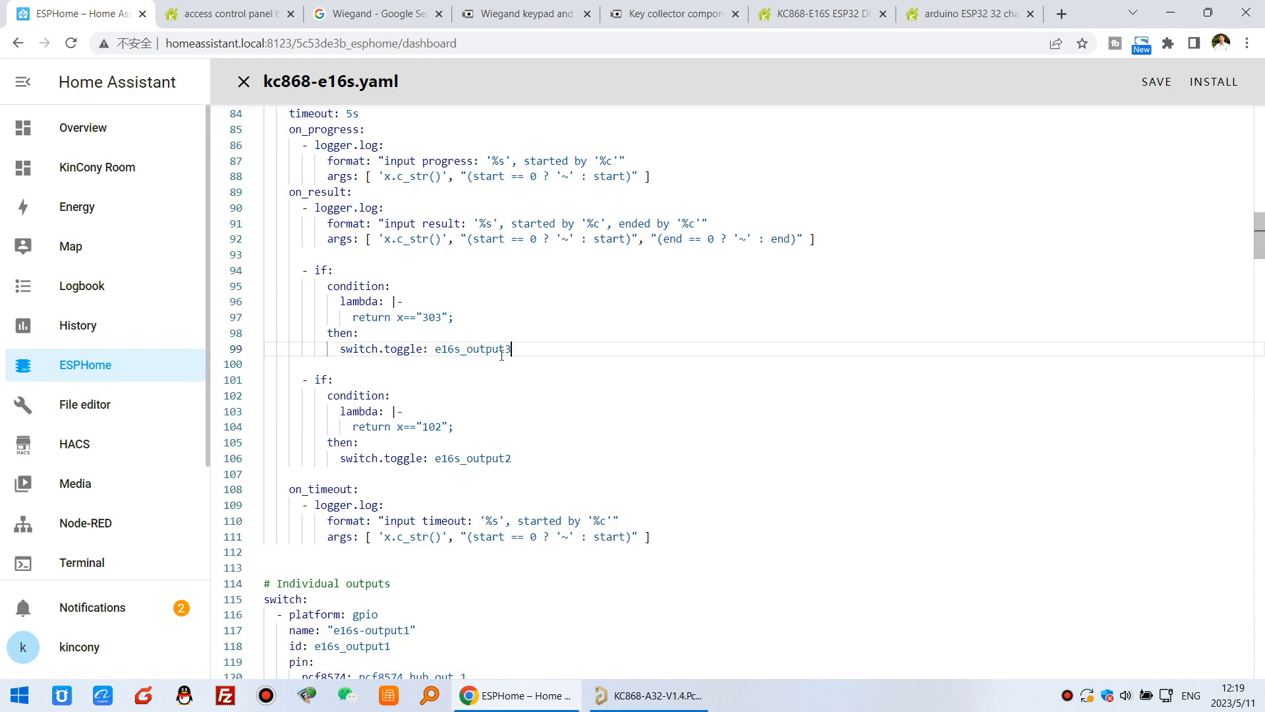
Set both max_length and min_length of the key_collector to 4.
{"action": "left_click_drag", "start_coordinate": [423, 317], "coordinate": [442, 317]}
{"action": "scroll", "coordinate": [433, 319], "scroll_direction": "up", "scroll_amount": 3}
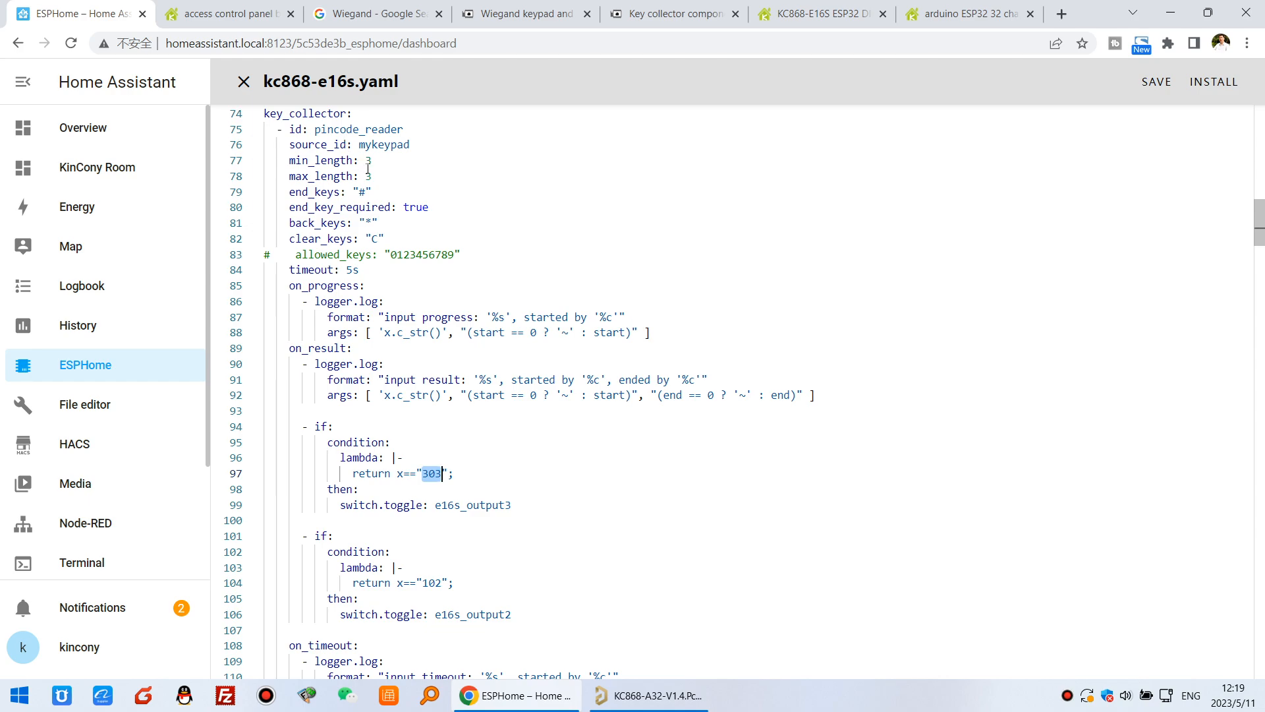
{"action": "double_click", "coordinate": [369, 176]}
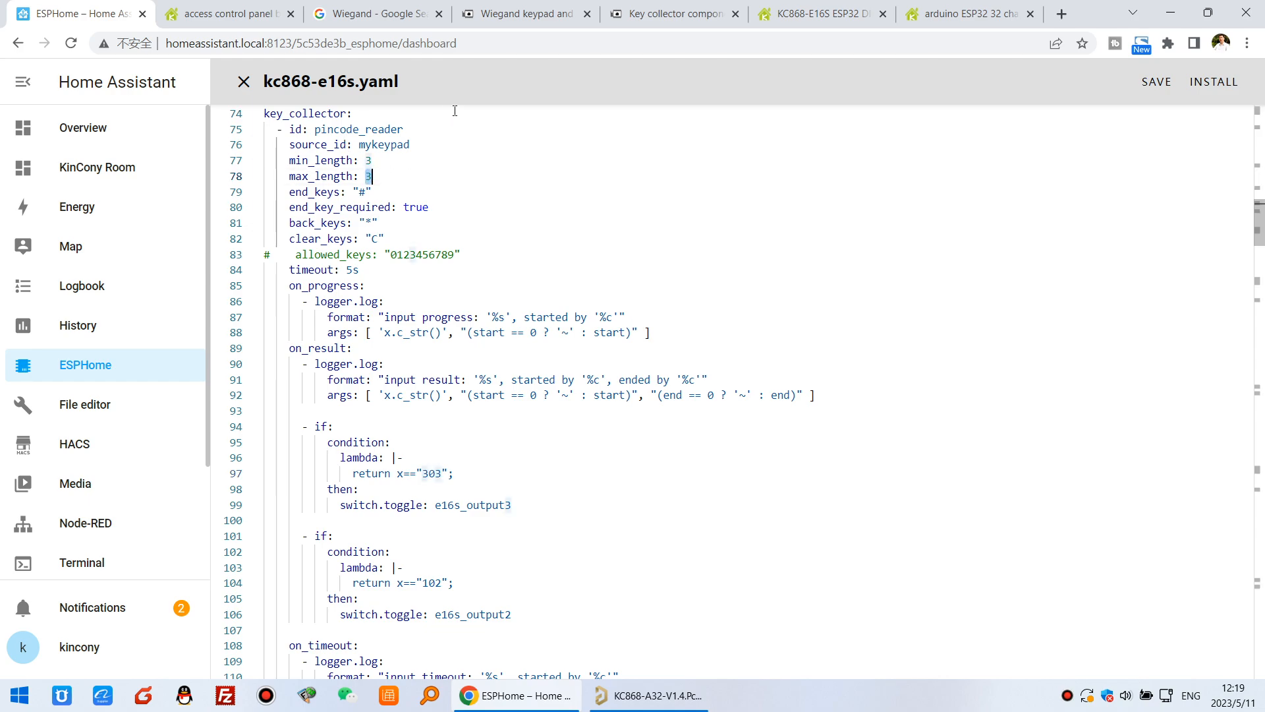
{"action": "type", "text": "4"}
{"action": "double_click", "coordinate": [367, 160]}
{"action": "type", "text": "4"}
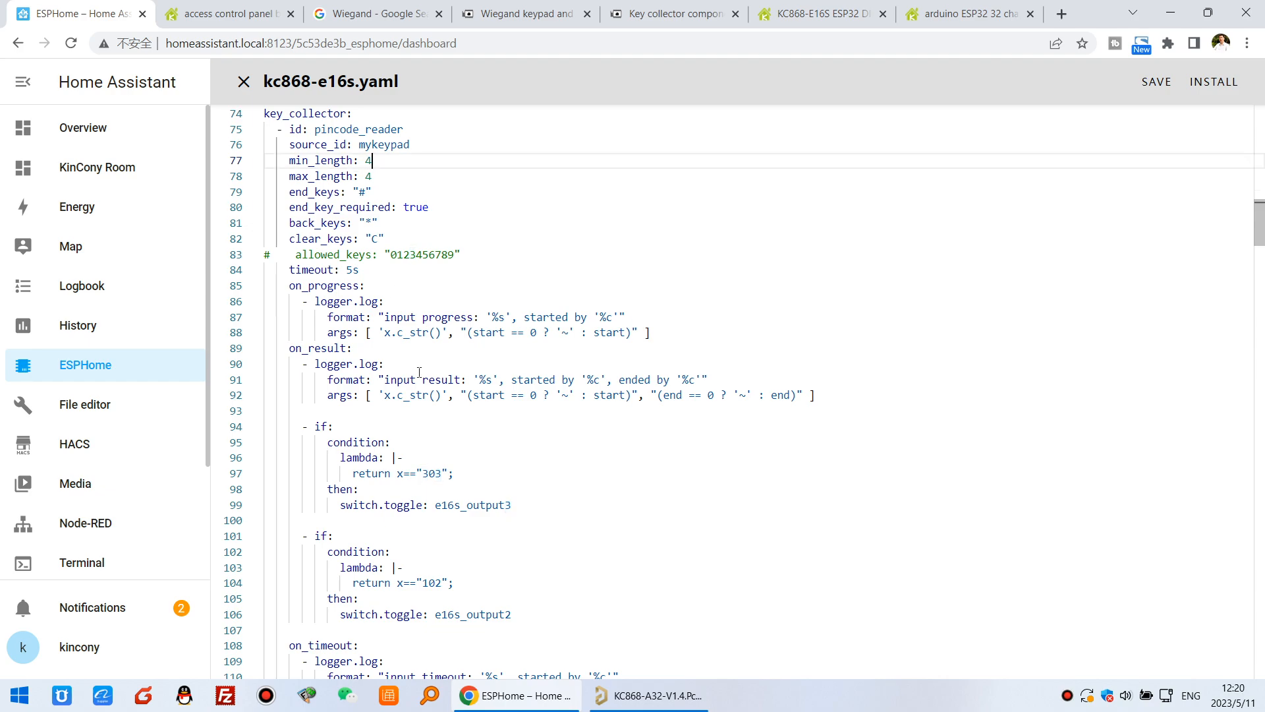
Replace the keypad PIN in the first on_result condition with a four-digit code and make it toggle e16s_output1.
{"action": "double_click", "coordinate": [432, 473]}
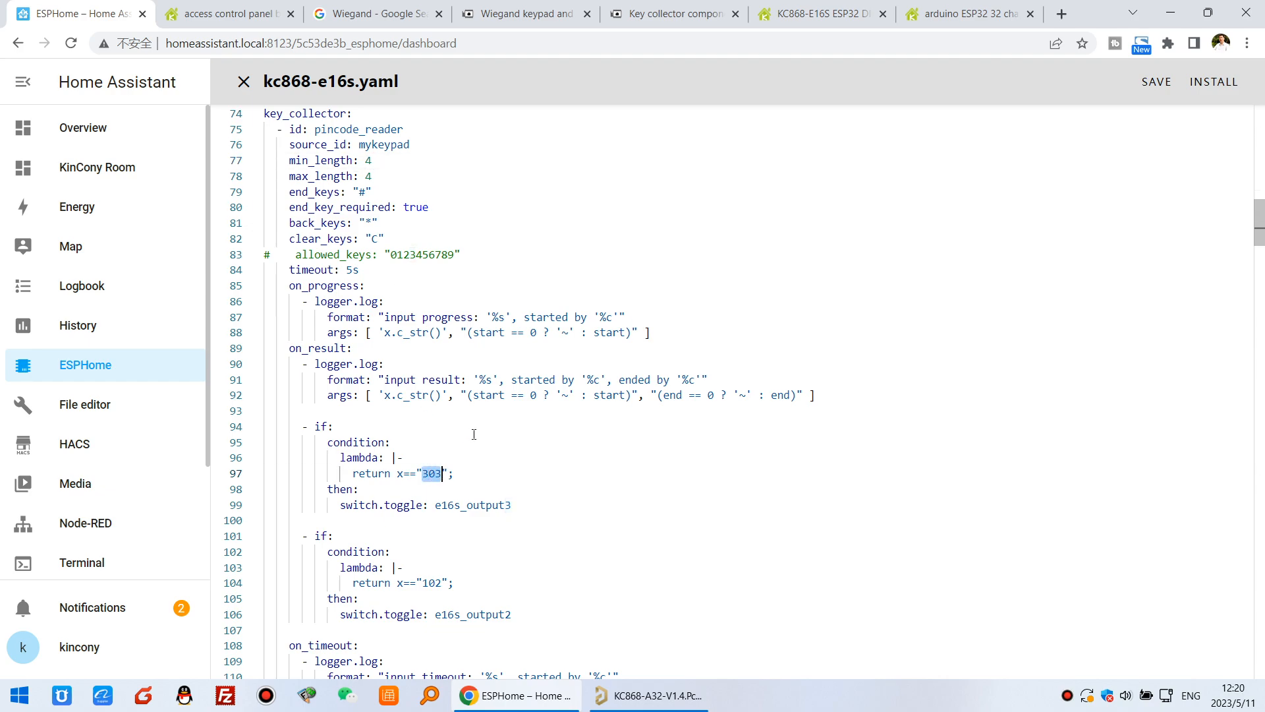
{"action": "type", "text": "1001"}
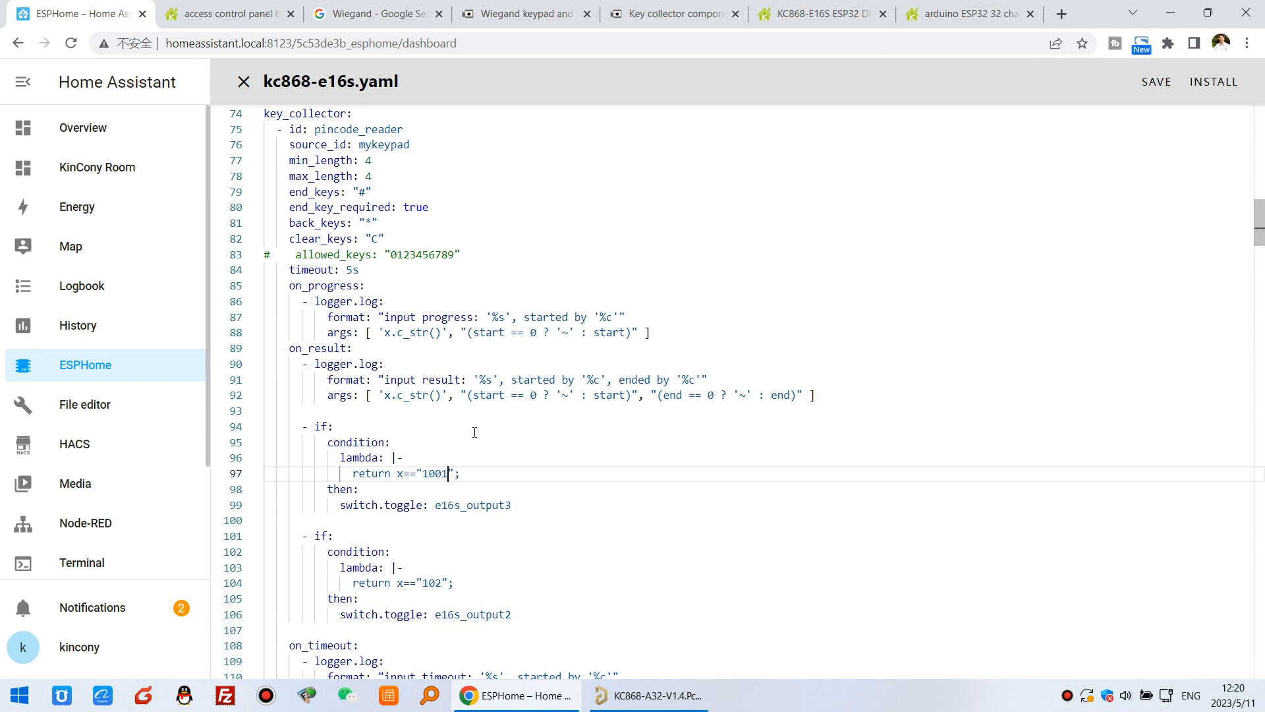
{"action": "left_click_drag", "start_coordinate": [506, 506], "coordinate": [514, 504]}
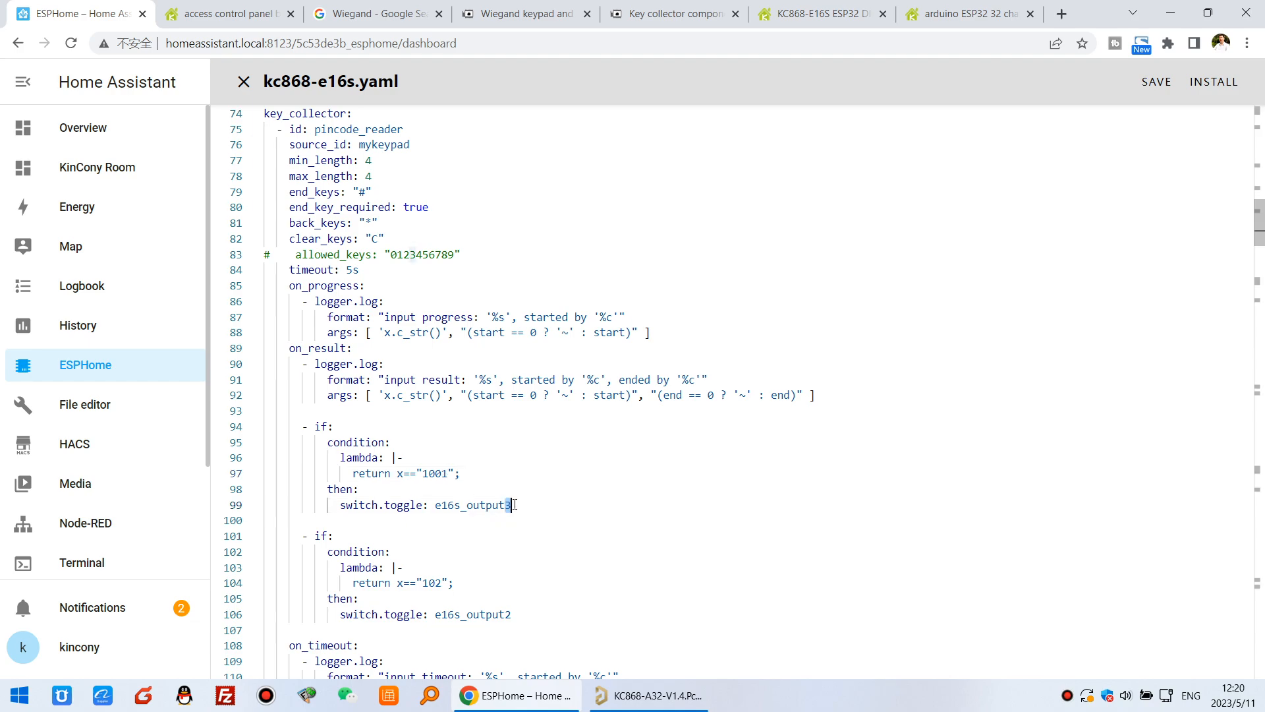
{"action": "type", "text": "1"}
{"action": "left_click_drag", "start_coordinate": [467, 507], "coordinate": [511, 505]}
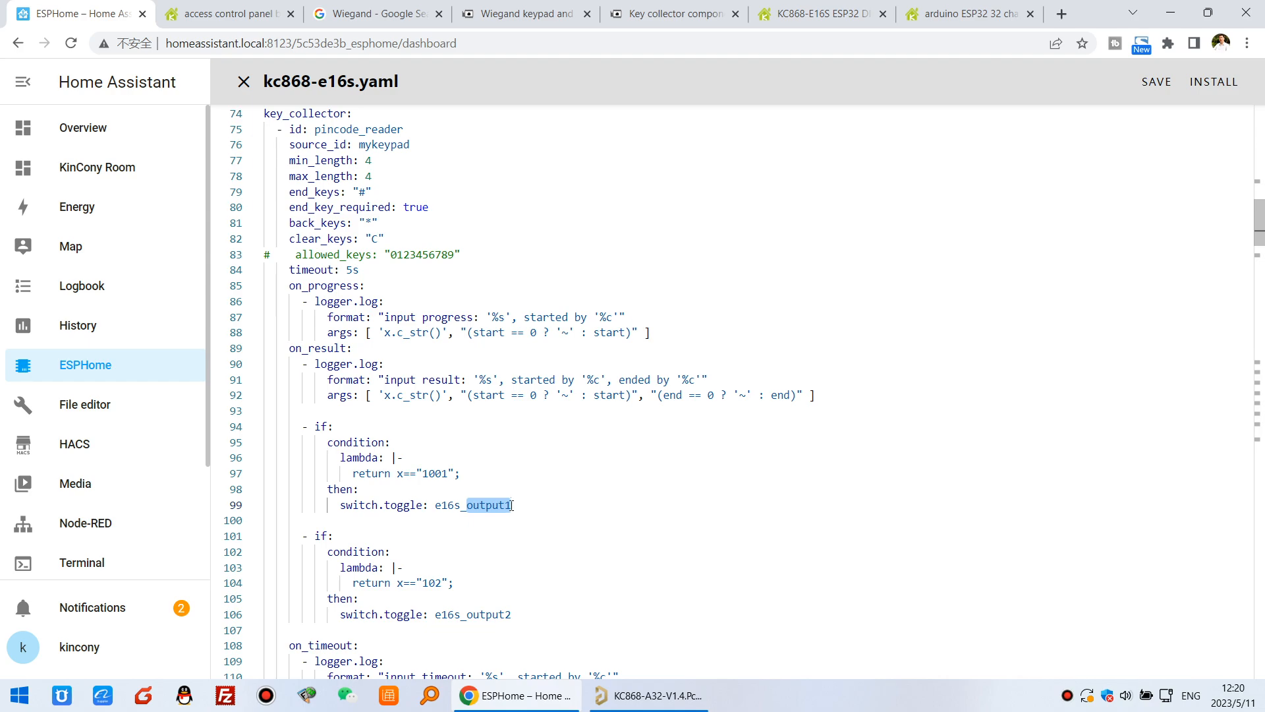
Set the key_collector's min_length to 3.
{"action": "left_click", "coordinate": [375, 162]}
{"action": "key", "text": "BackSpace"}
{"action": "type", "text": "3"}
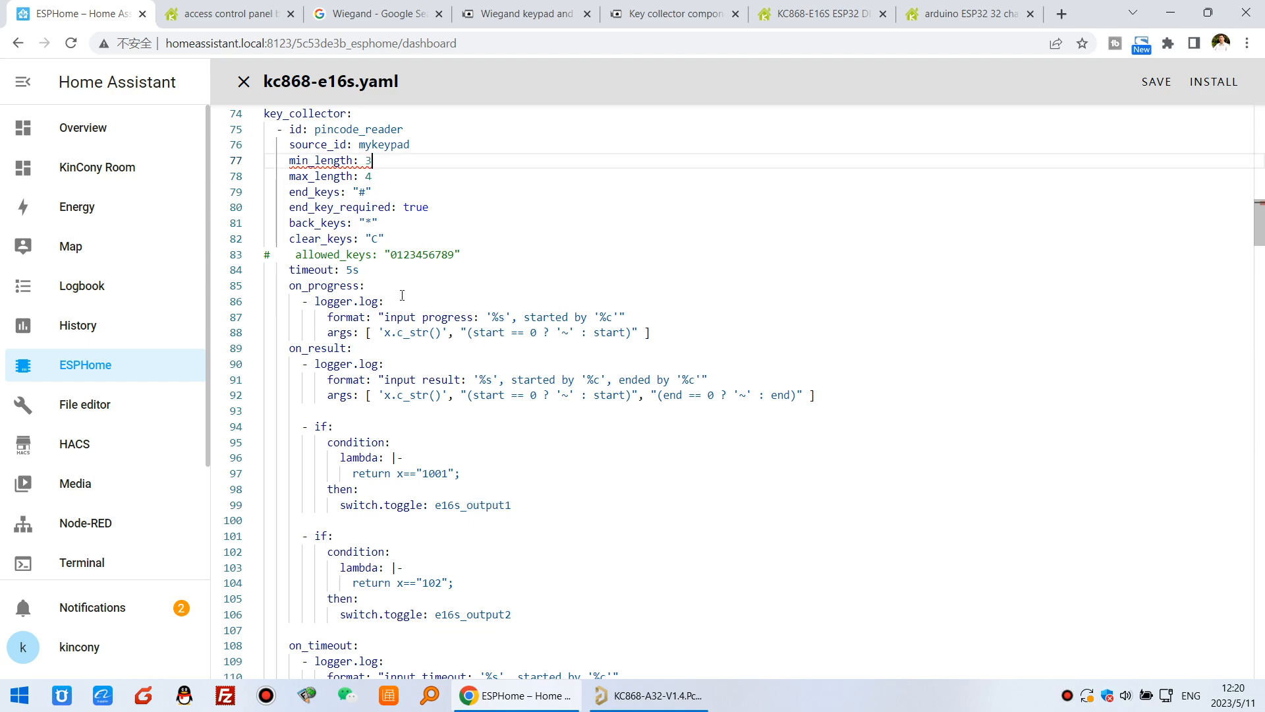
Set the key_collector's max_length to 3, shorten the keypad PIN in the first on_result condition to three digits and save the file.
{"action": "left_click", "coordinate": [373, 176]}
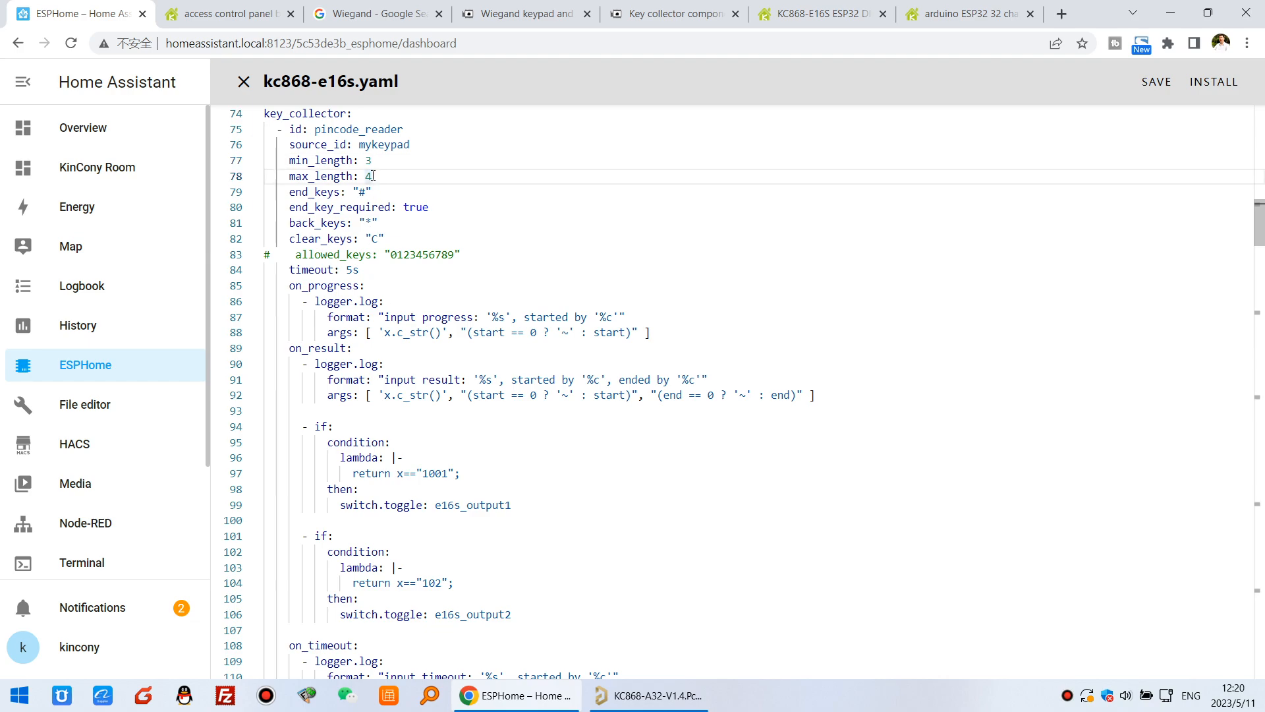
{"action": "key", "text": "BackSpace"}
{"action": "type", "text": "3"}
{"action": "left_click", "coordinate": [440, 475]}
{"action": "key", "text": "BackSpace"}
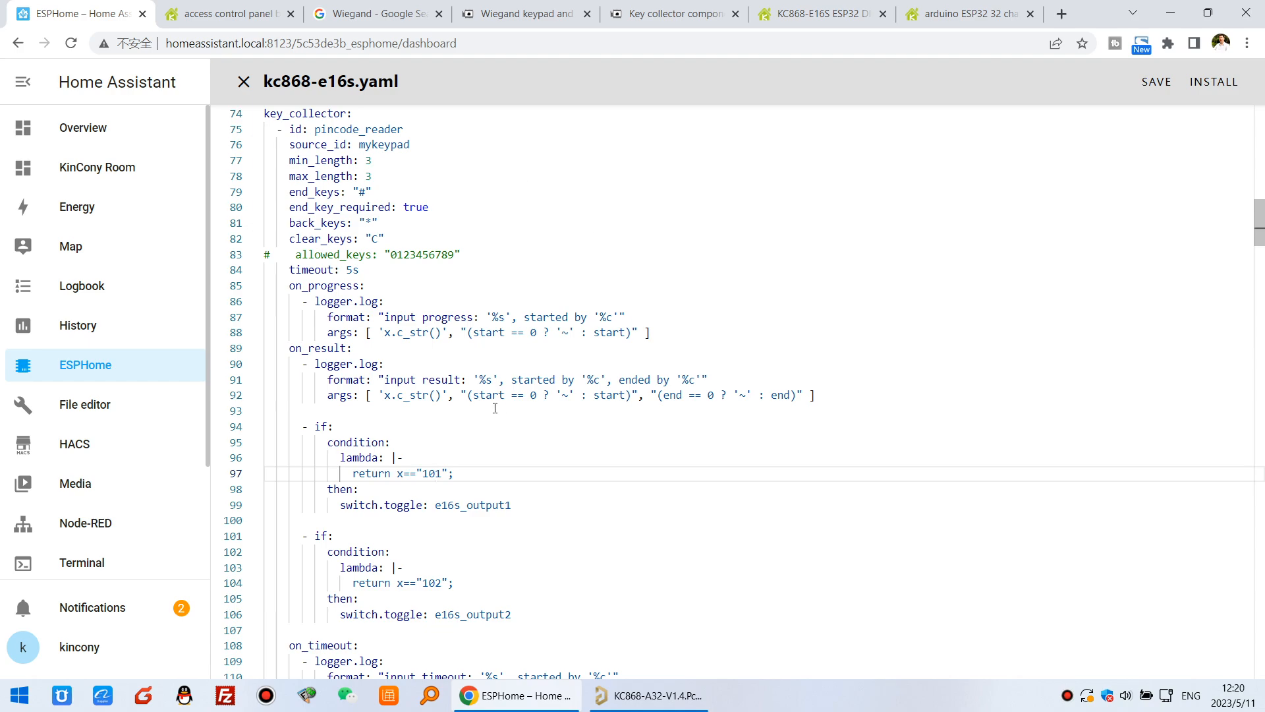
{"action": "scroll", "coordinate": [488, 428], "scroll_direction": "down", "scroll_amount": 3}
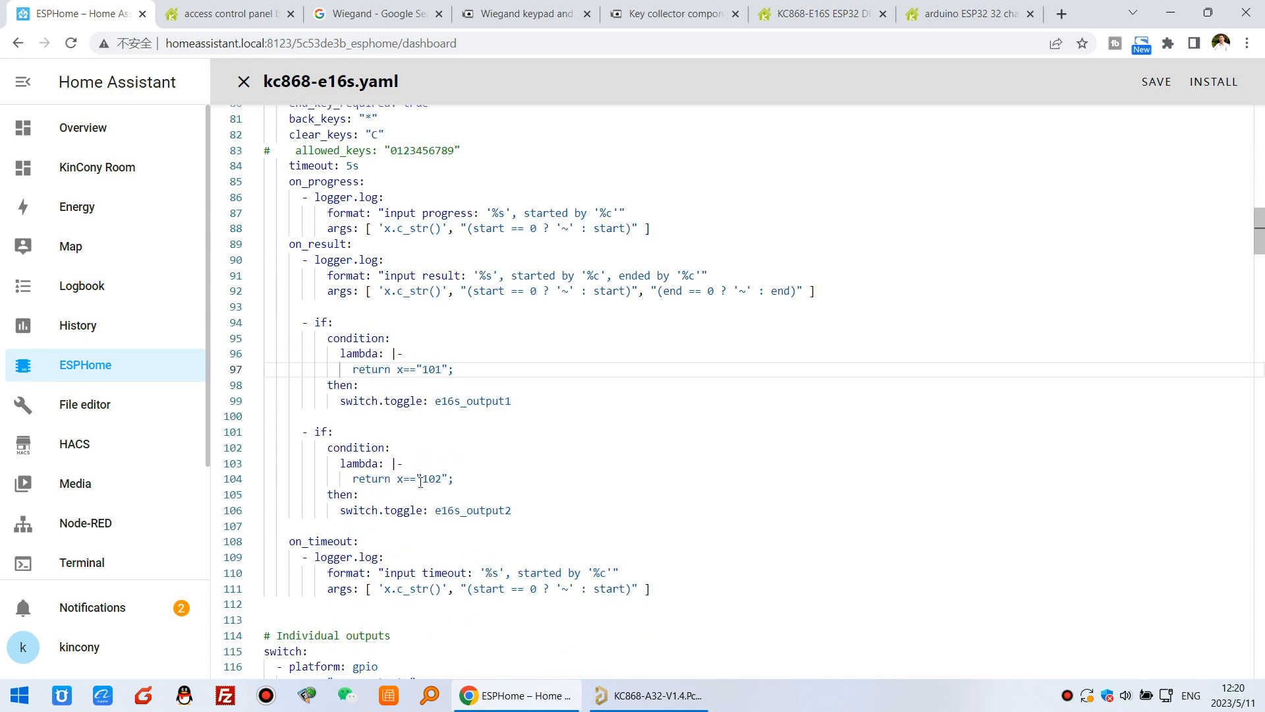
{"action": "scroll", "coordinate": [421, 474], "scroll_direction": "up", "scroll_amount": 4}
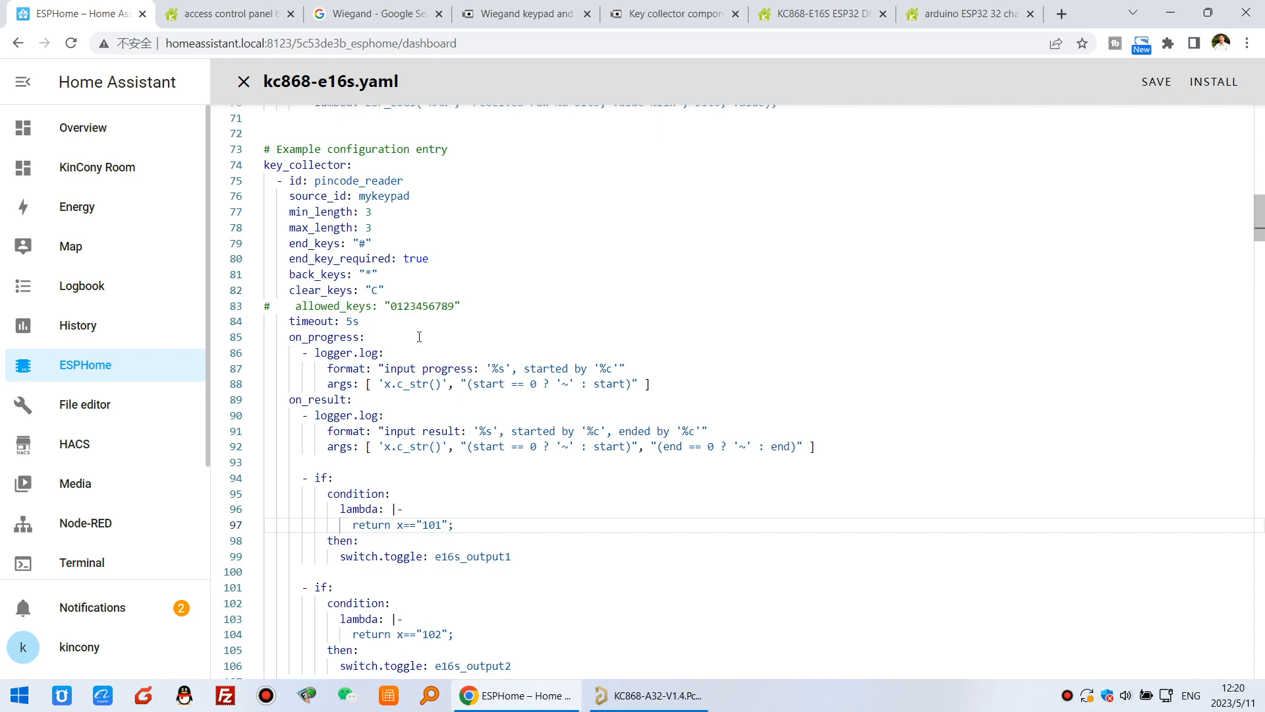
{"action": "left_click", "coordinate": [1156, 83]}
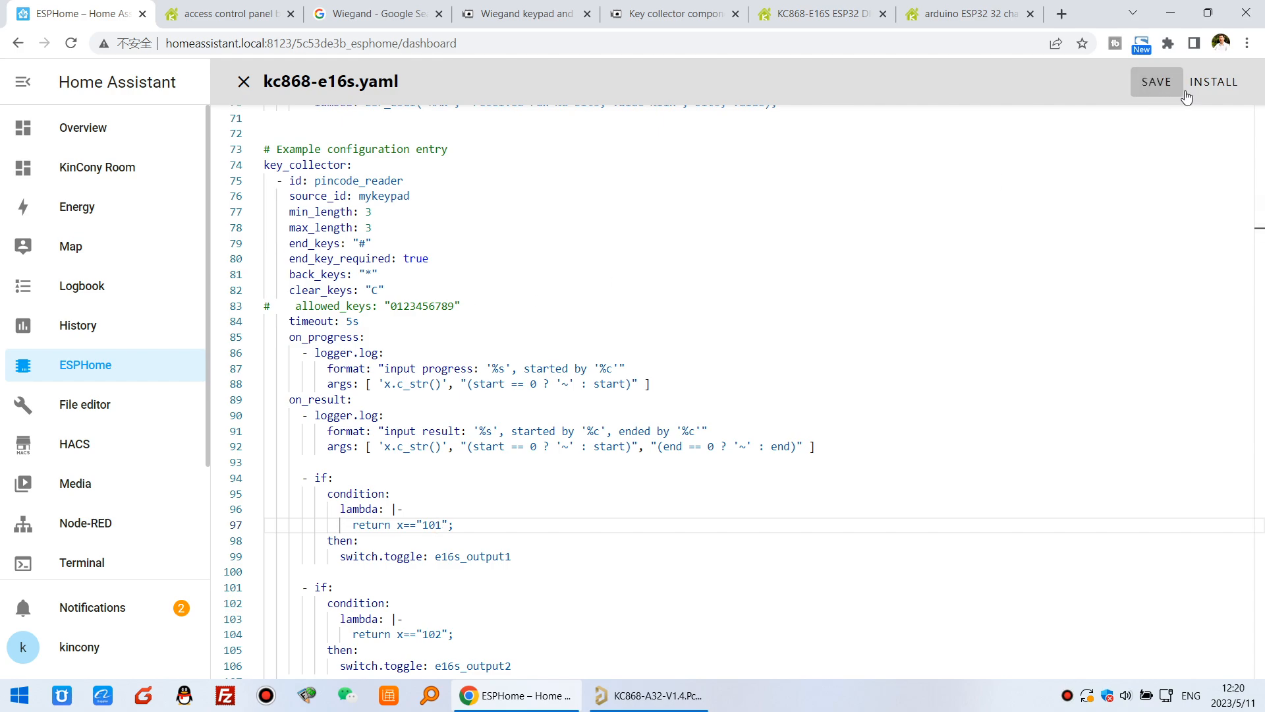
{"action": "left_click", "coordinate": [1212, 83]}
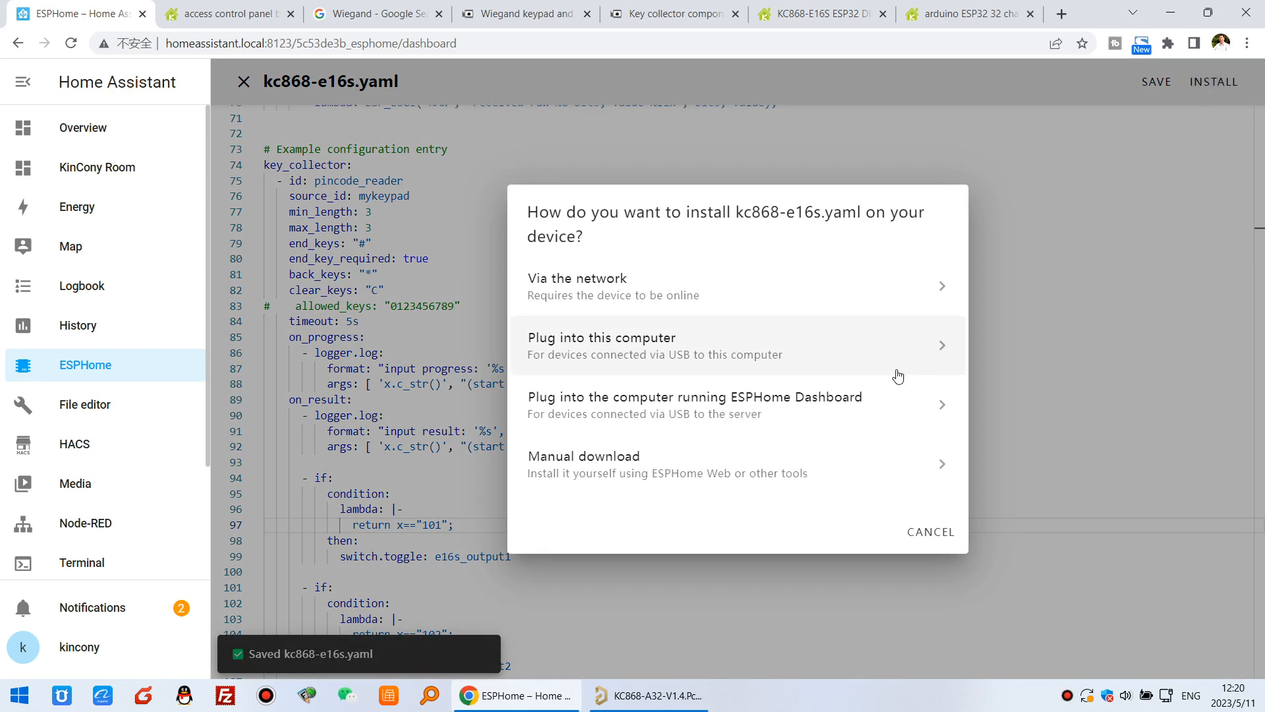
{"action": "left_click", "coordinate": [710, 420]}
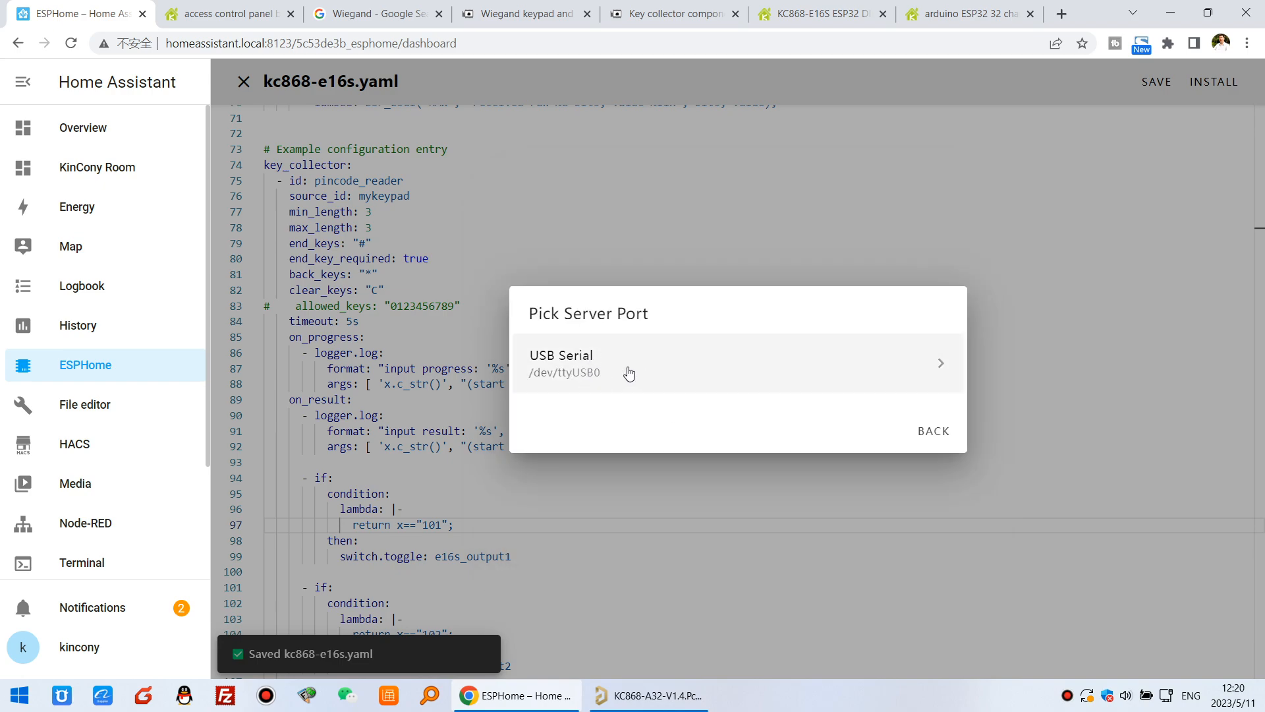
{"action": "left_click", "coordinate": [934, 432]}
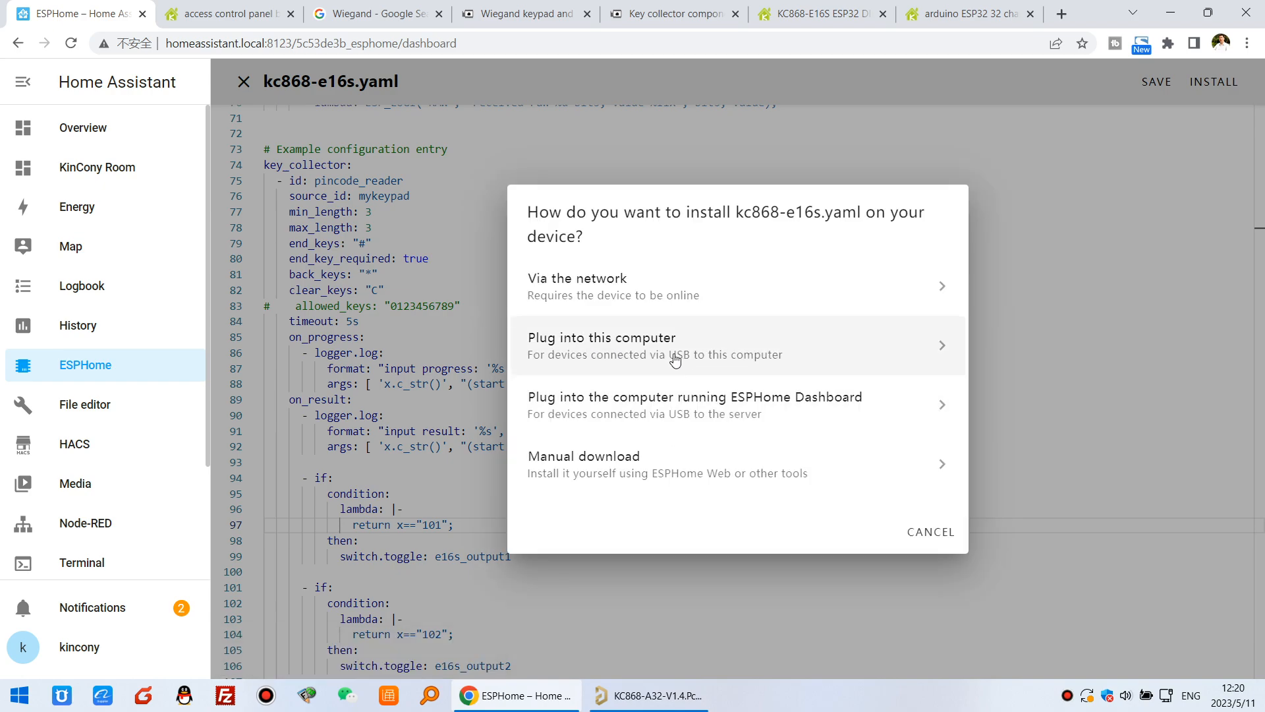
{"action": "left_click", "coordinate": [933, 530]}
Close the YAML editor and open the kc868-e16s logs through the USB Serial port of the computer running ESPHome Dashboard.
{"action": "left_click", "coordinate": [243, 83]}
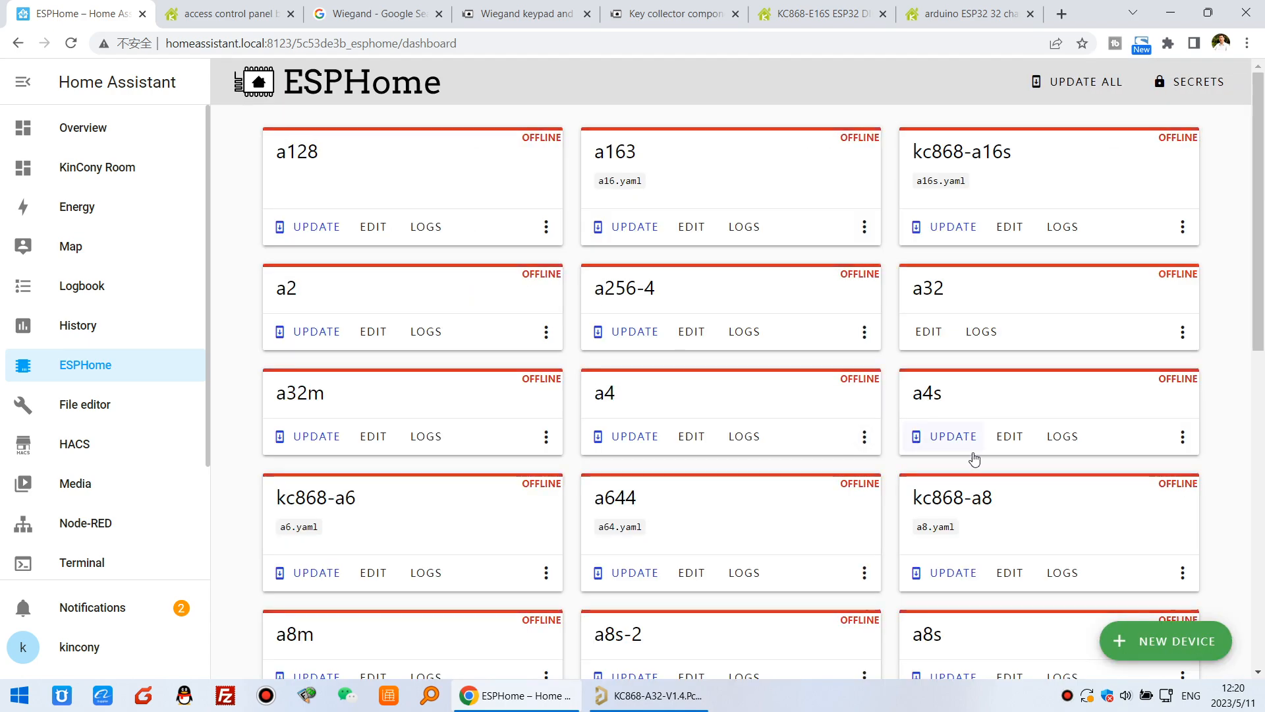
{"action": "scroll", "coordinate": [974, 459], "scroll_direction": "down", "scroll_amount": 10}
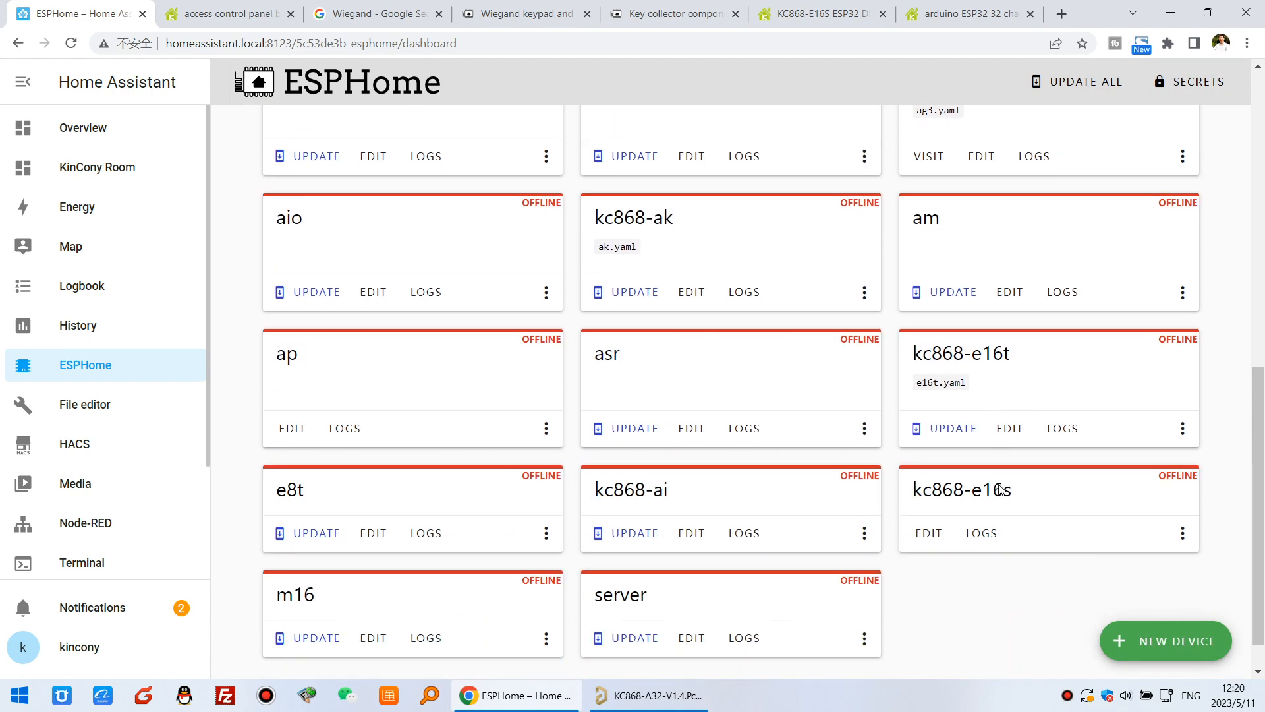
{"action": "scroll", "coordinate": [999, 485], "scroll_direction": "down", "scroll_amount": 1}
{"action": "left_click", "coordinate": [983, 489]}
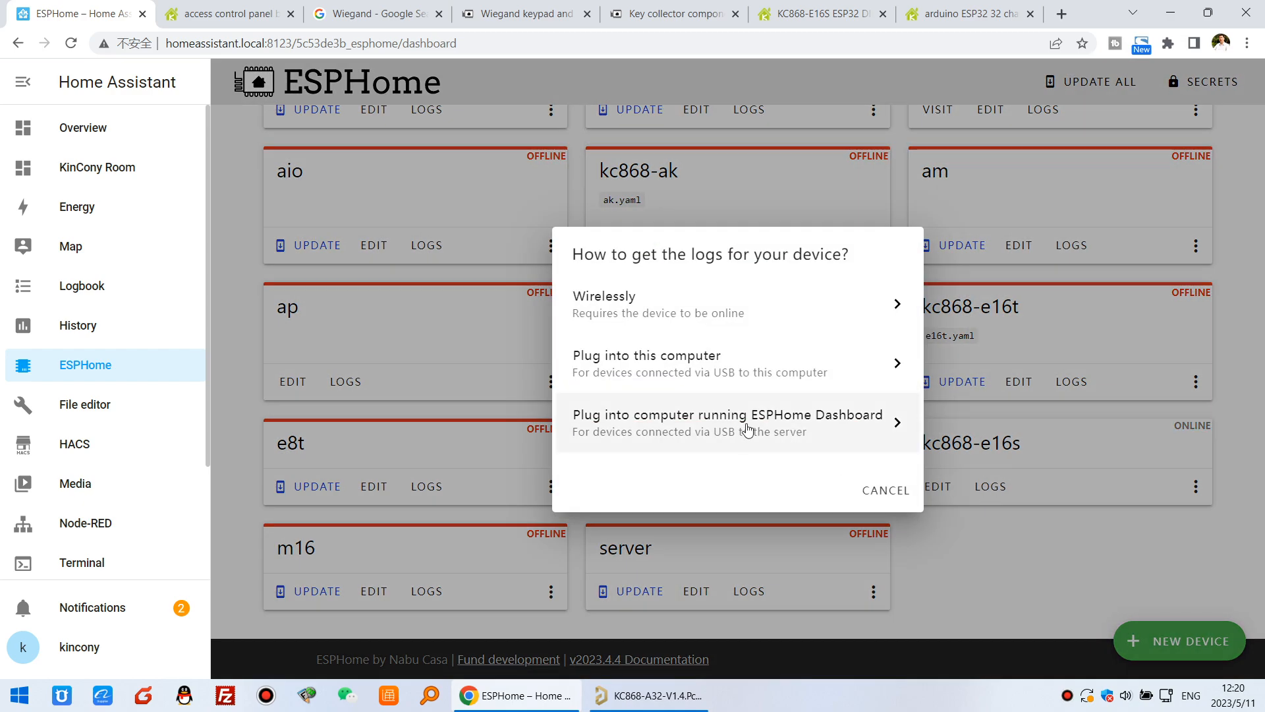
{"action": "left_click", "coordinate": [748, 430]}
{"action": "left_click", "coordinate": [722, 367]}
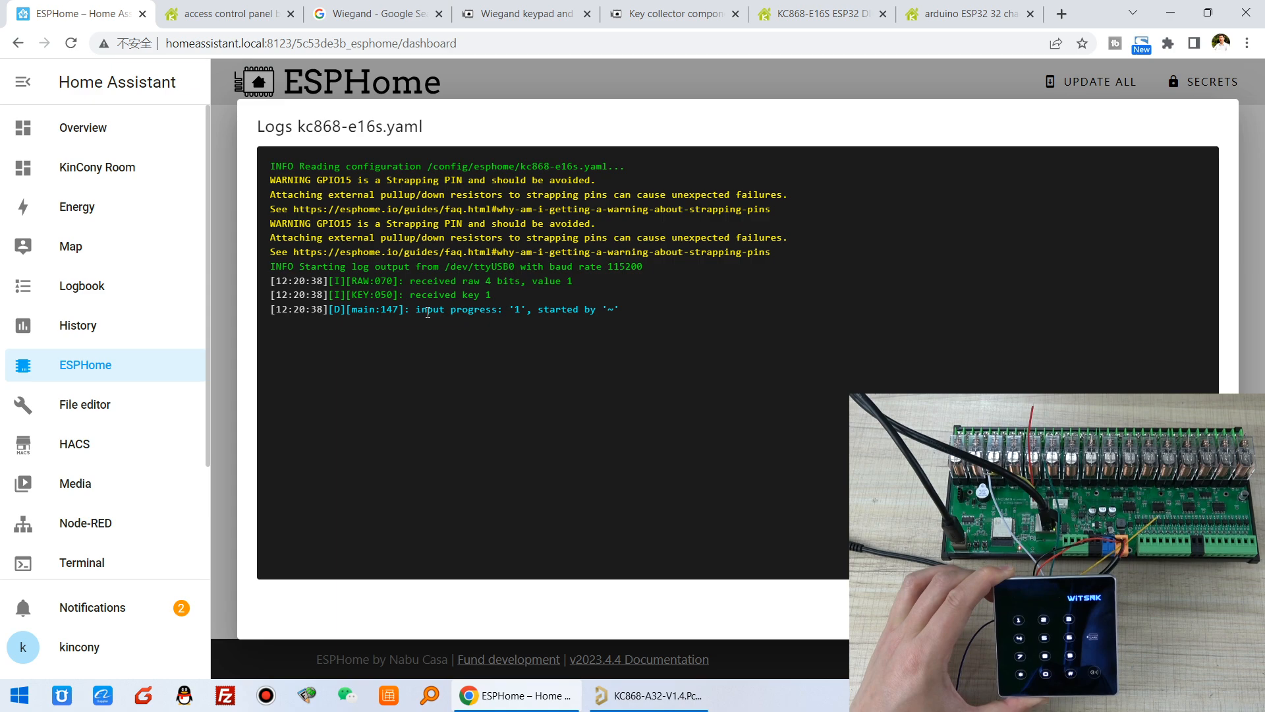
Examine the input progress entry logged for the first single key press on the keypad.
{"action": "left_click_drag", "start_coordinate": [419, 310], "coordinate": [526, 309]}
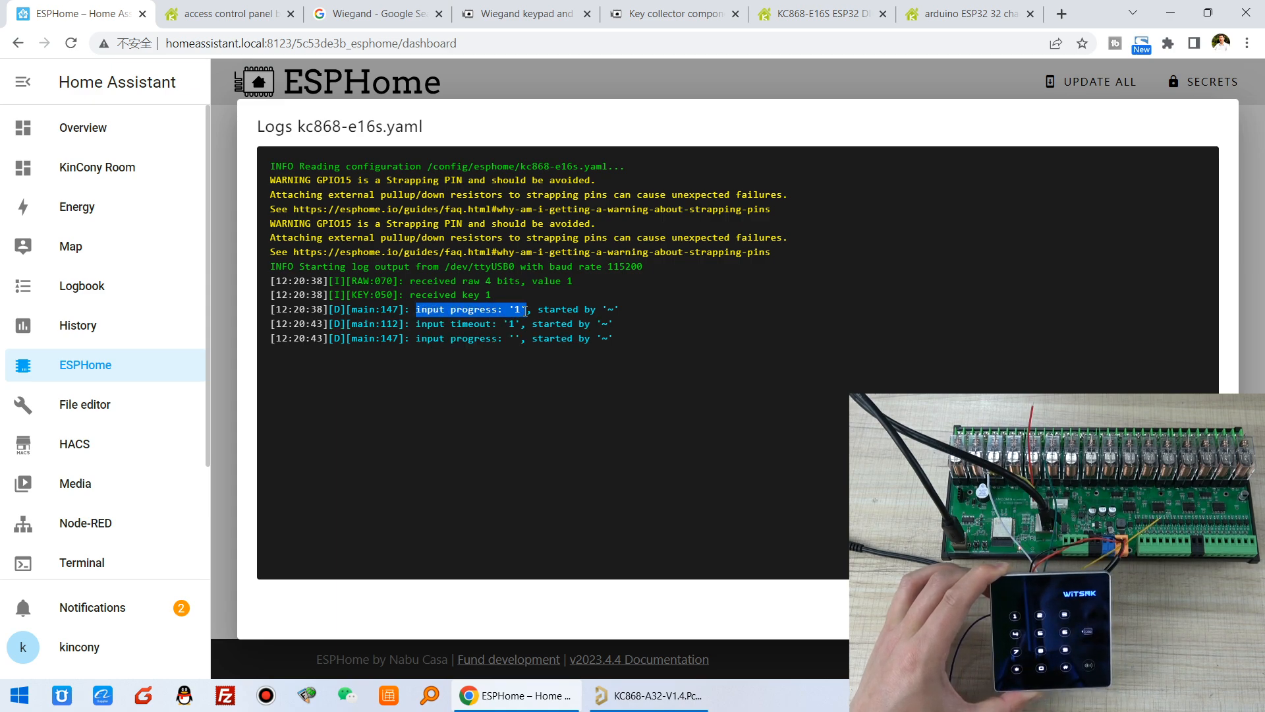
{"action": "left_click", "coordinate": [437, 316]}
{"action": "left_click_drag", "start_coordinate": [417, 310], "coordinate": [587, 314]}
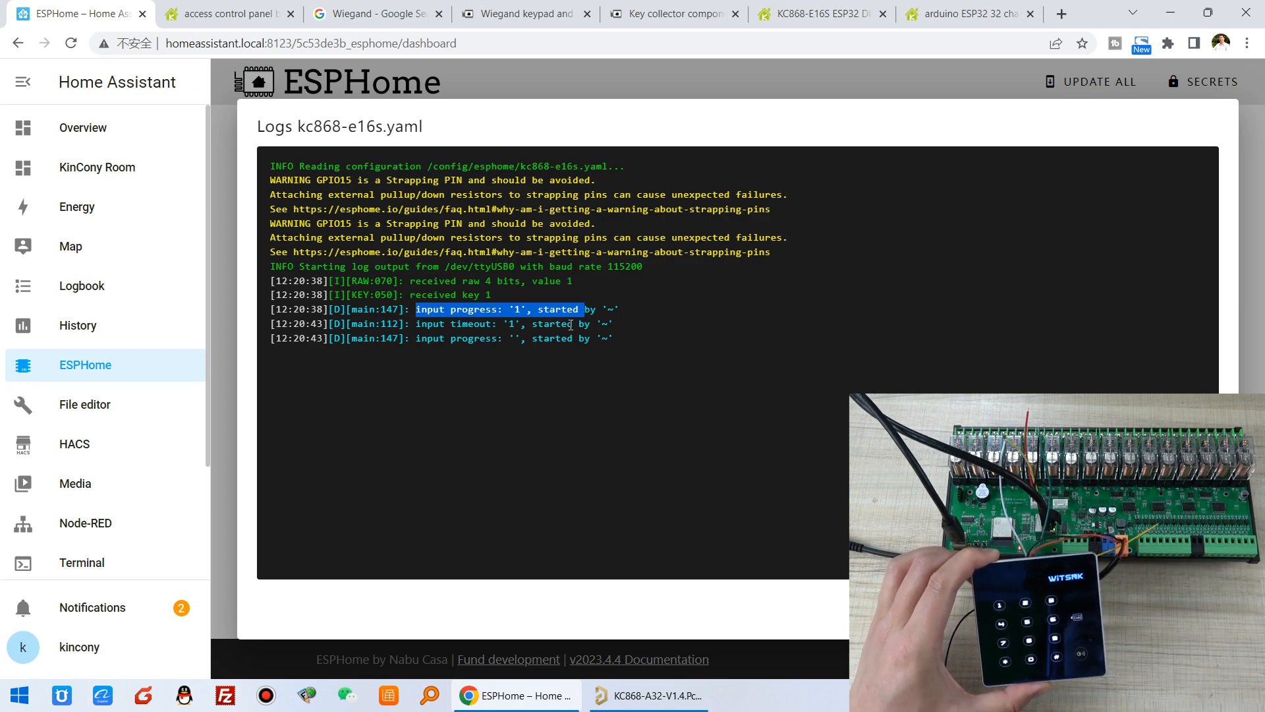
{"action": "left_click", "coordinate": [593, 341]}
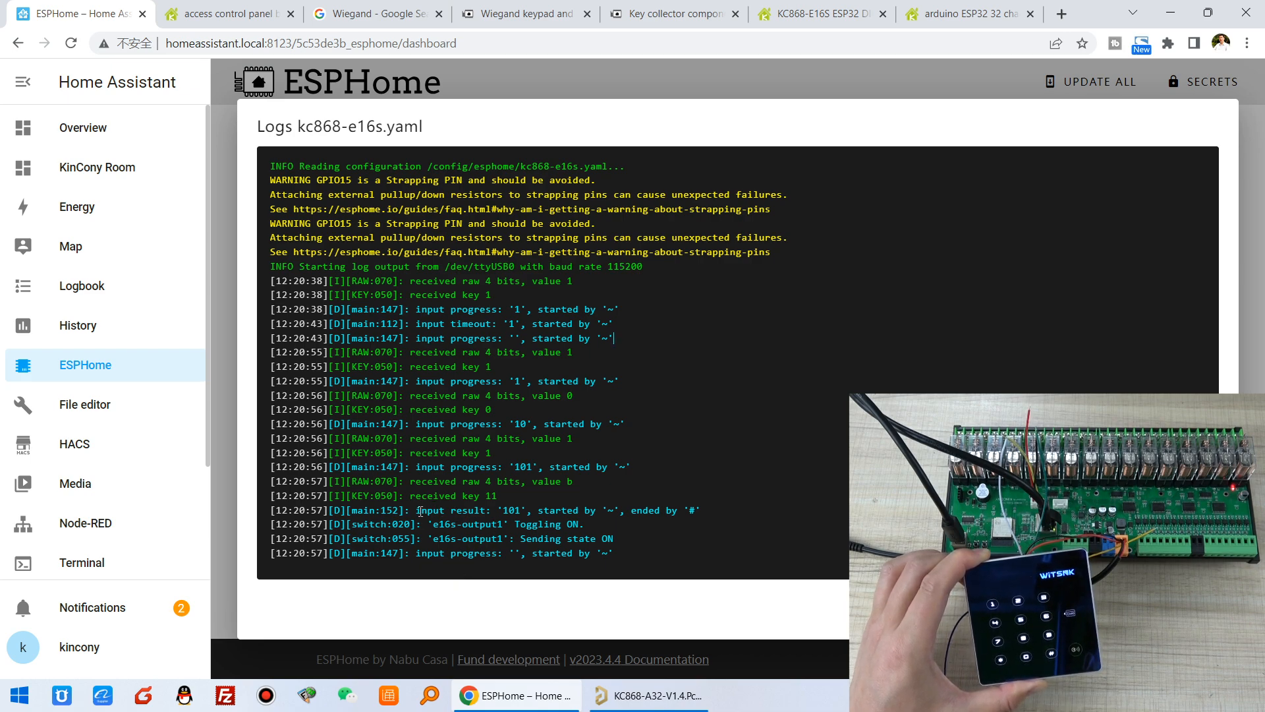
Examine the log's input result entry for the first keypad code, its ending key and the e16s-output1 switch entries.
{"action": "left_click_drag", "start_coordinate": [416, 511], "coordinate": [697, 511]}
{"action": "left_click", "coordinate": [527, 511]}
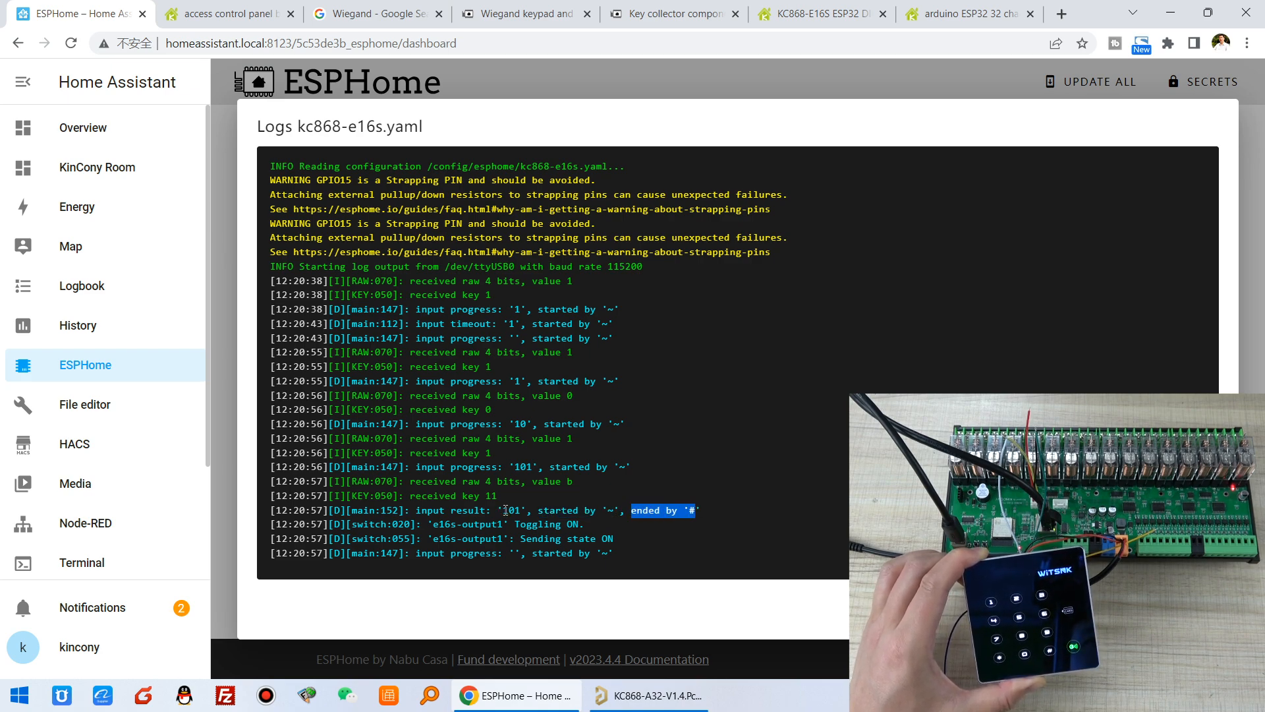
{"action": "left_click_drag", "start_coordinate": [503, 511], "coordinate": [521, 511]}
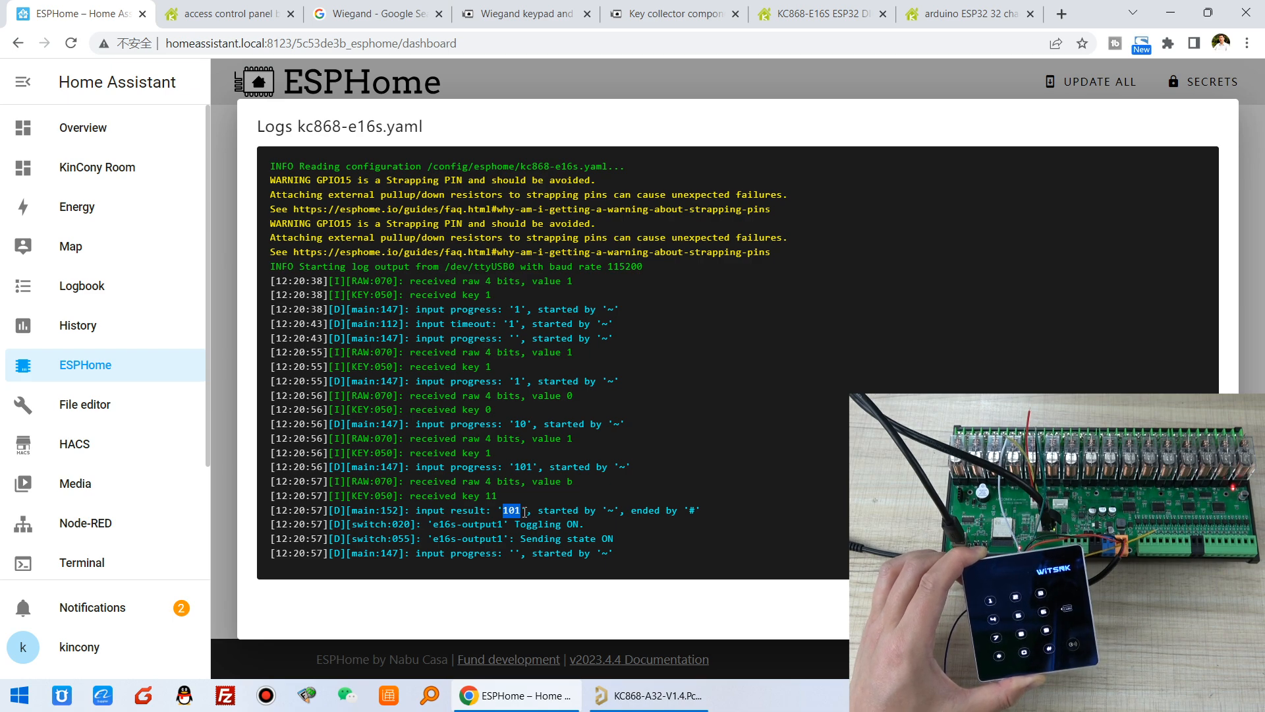
{"action": "left_click", "coordinate": [521, 512]}
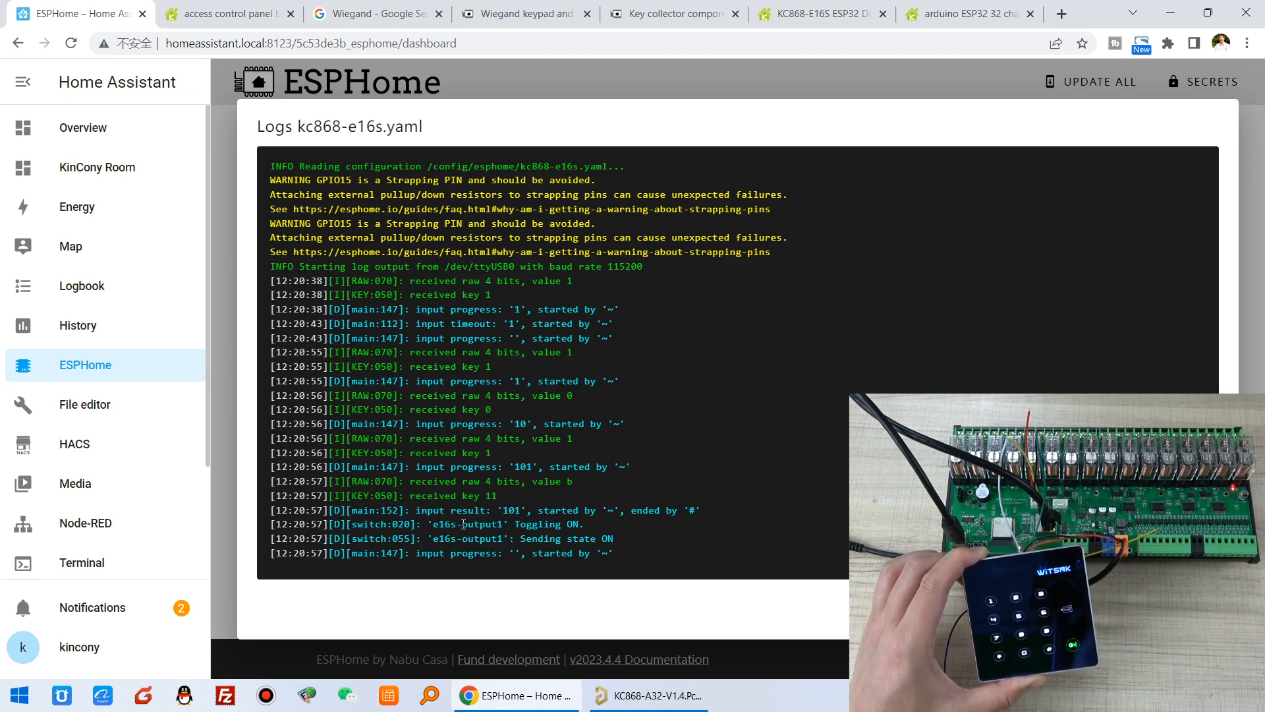
{"action": "left_click_drag", "start_coordinate": [463, 524], "coordinate": [613, 542]}
{"action": "left_click", "coordinate": [635, 523]}
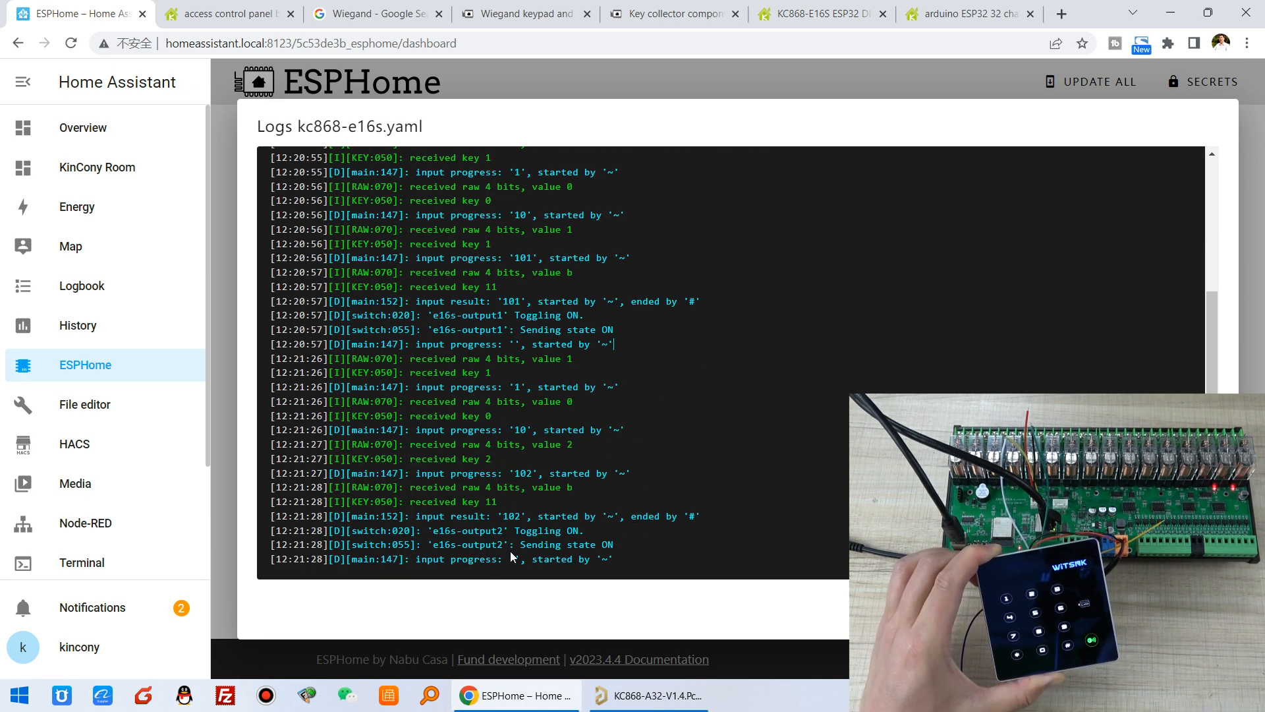
Examine the log entries for the second keypad code and e16s-output2, plus the input progress of the incomplete two-digit entry.
{"action": "left_click_drag", "start_coordinate": [416, 517], "coordinate": [706, 521]}
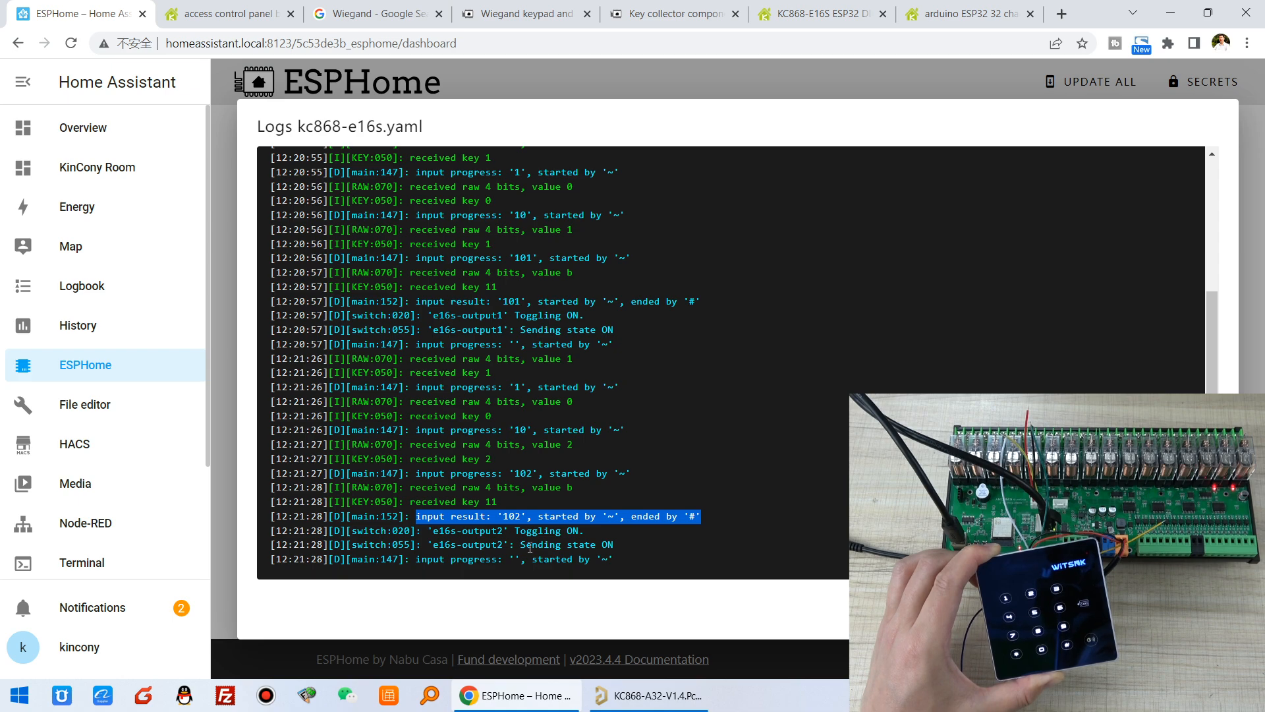
{"action": "left_click_drag", "start_coordinate": [518, 546], "coordinate": [575, 561]}
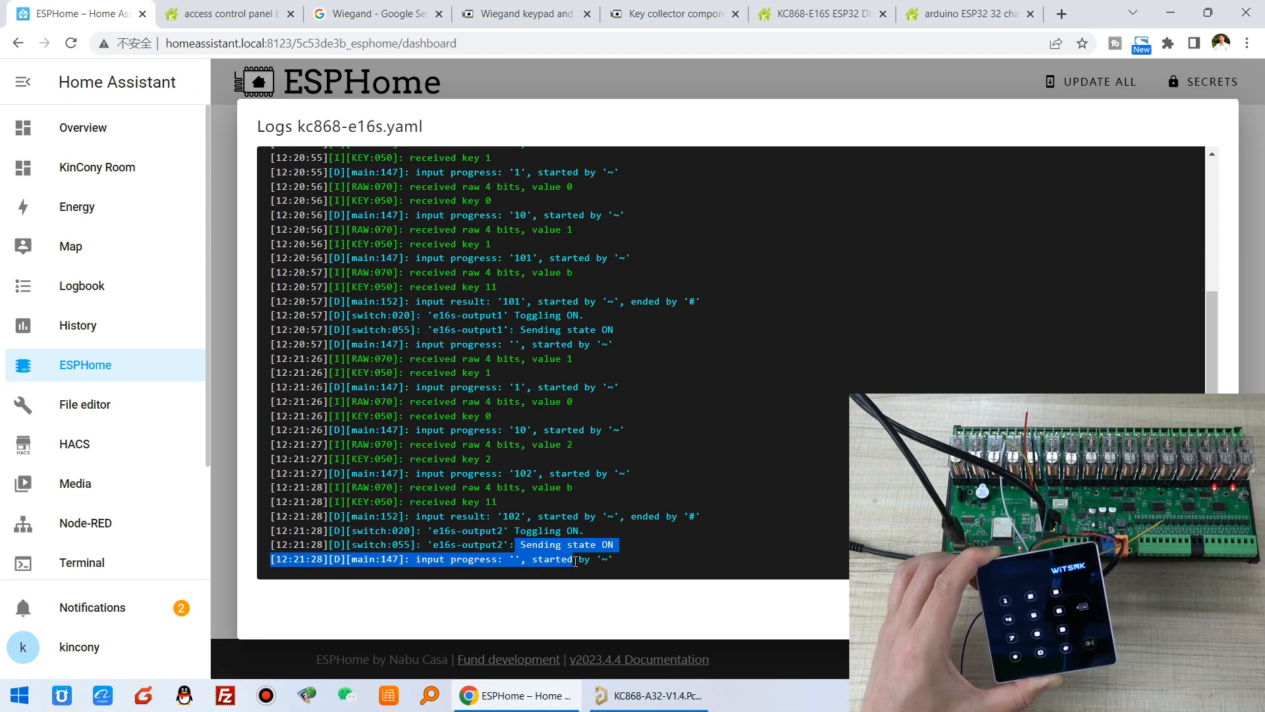
{"action": "left_click", "coordinate": [624, 567]}
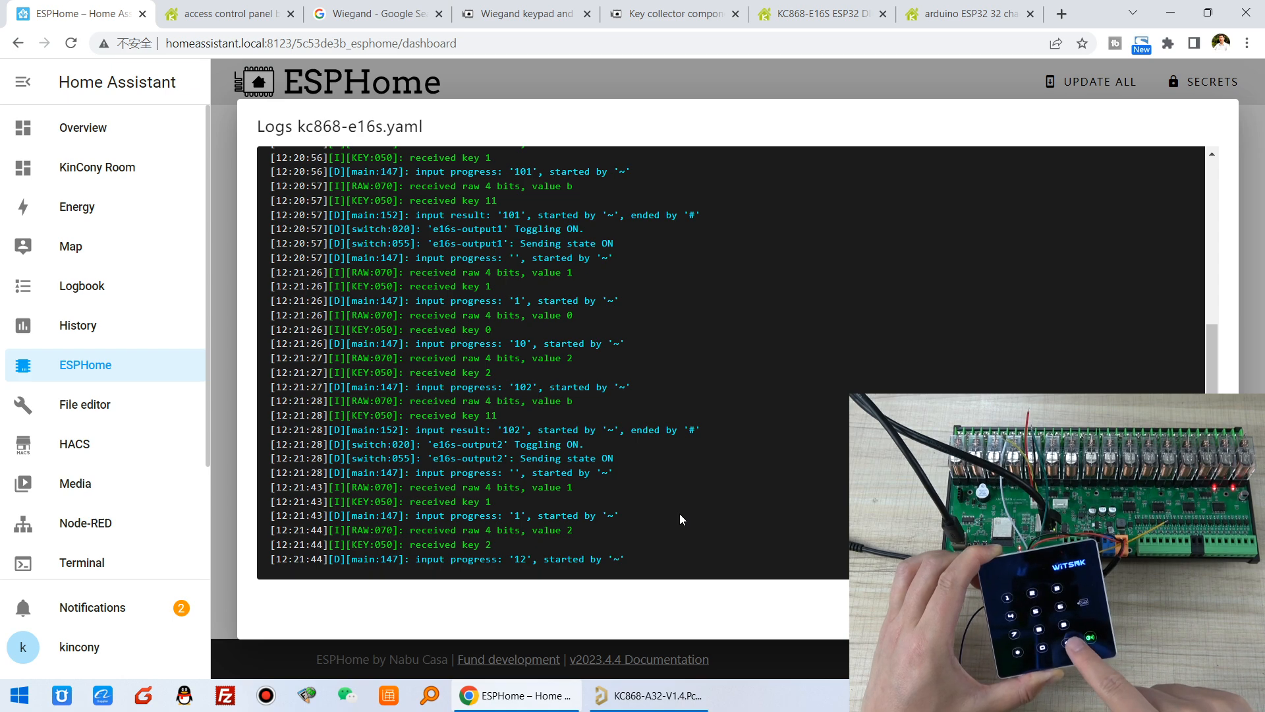
{"action": "left_click_drag", "start_coordinate": [408, 555], "coordinate": [534, 538]}
{"action": "left_click", "coordinate": [510, 525]}
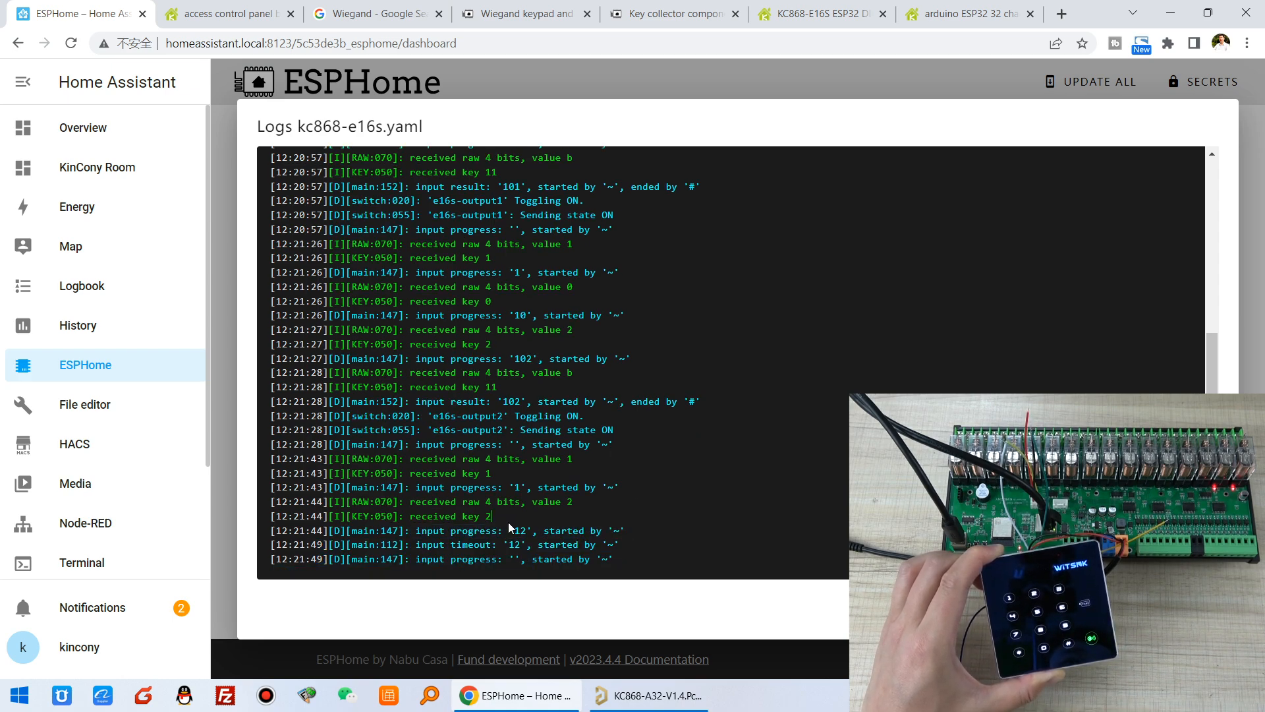
{"action": "left_click_drag", "start_coordinate": [411, 531], "coordinate": [535, 530]}
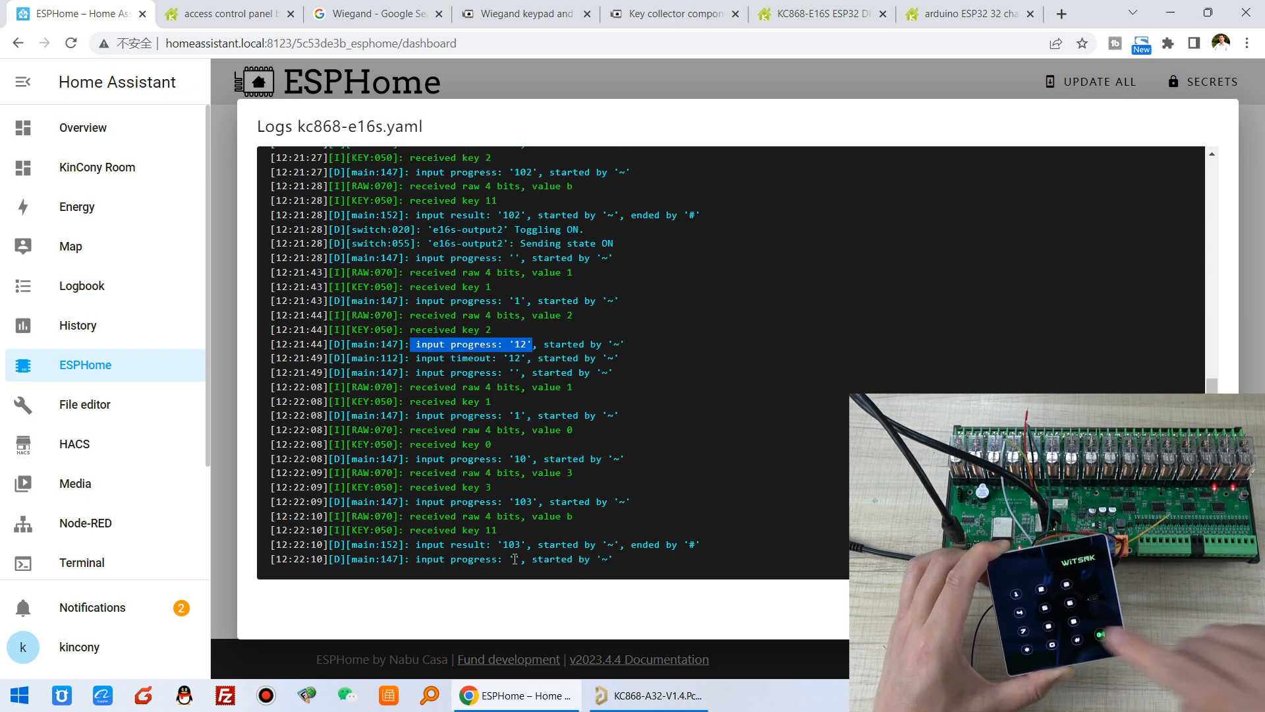
Examine the input result of the keypad code that has no condition, along with the raw bits and received key entries.
{"action": "left_click_drag", "start_coordinate": [423, 546], "coordinate": [500, 546]}
{"action": "left_click", "coordinate": [442, 548]}
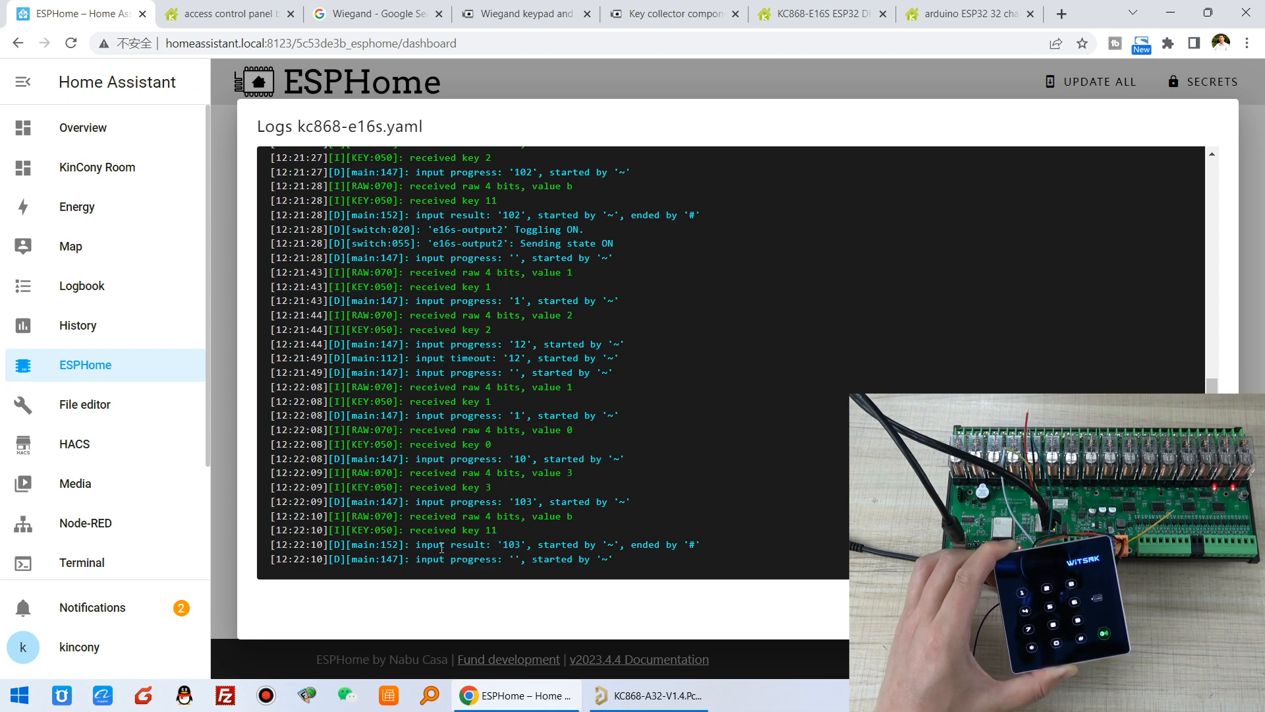
{"action": "left_click_drag", "start_coordinate": [418, 546], "coordinate": [523, 547]}
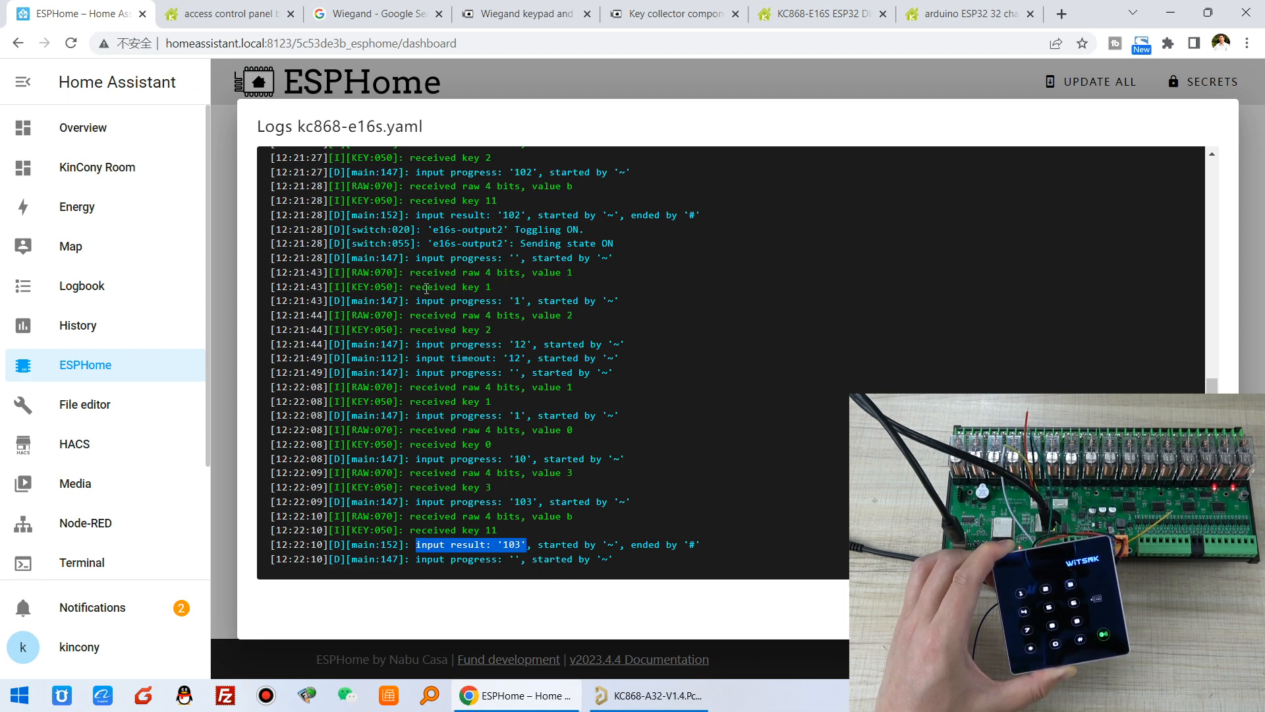
{"action": "left_click_drag", "start_coordinate": [411, 272], "coordinate": [521, 276]}
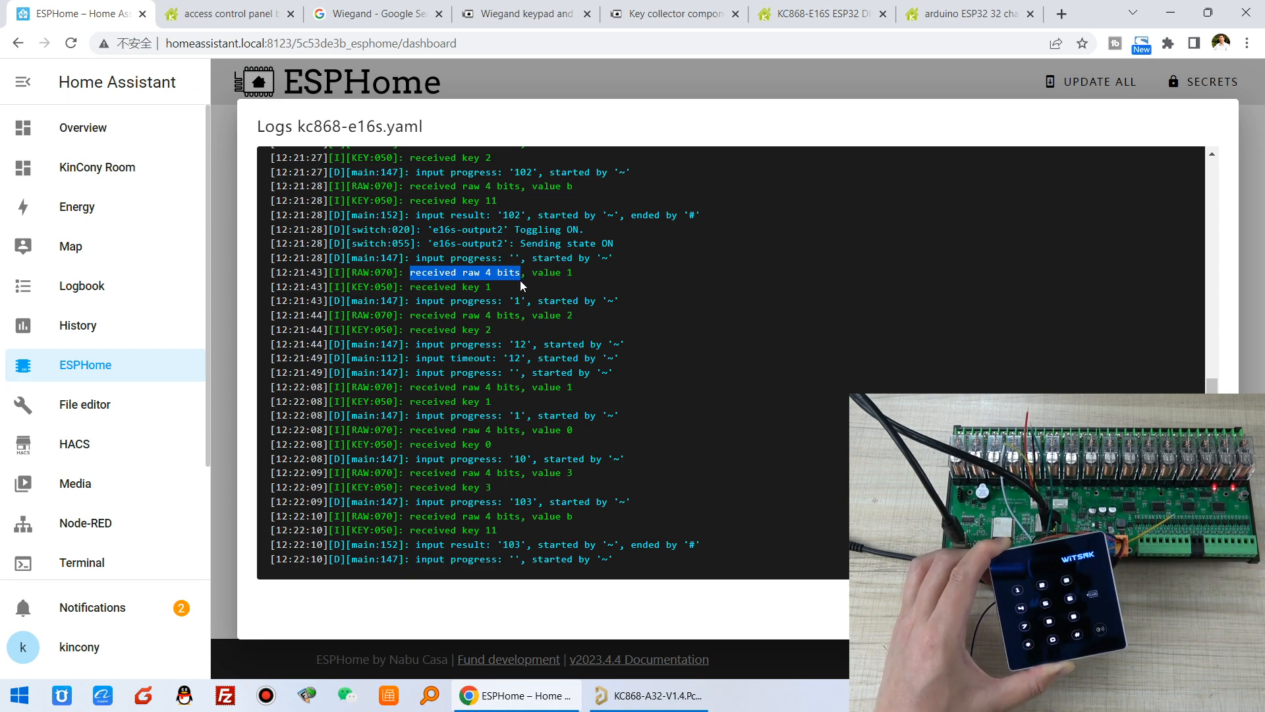
{"action": "left_click_drag", "start_coordinate": [411, 517], "coordinate": [497, 530]}
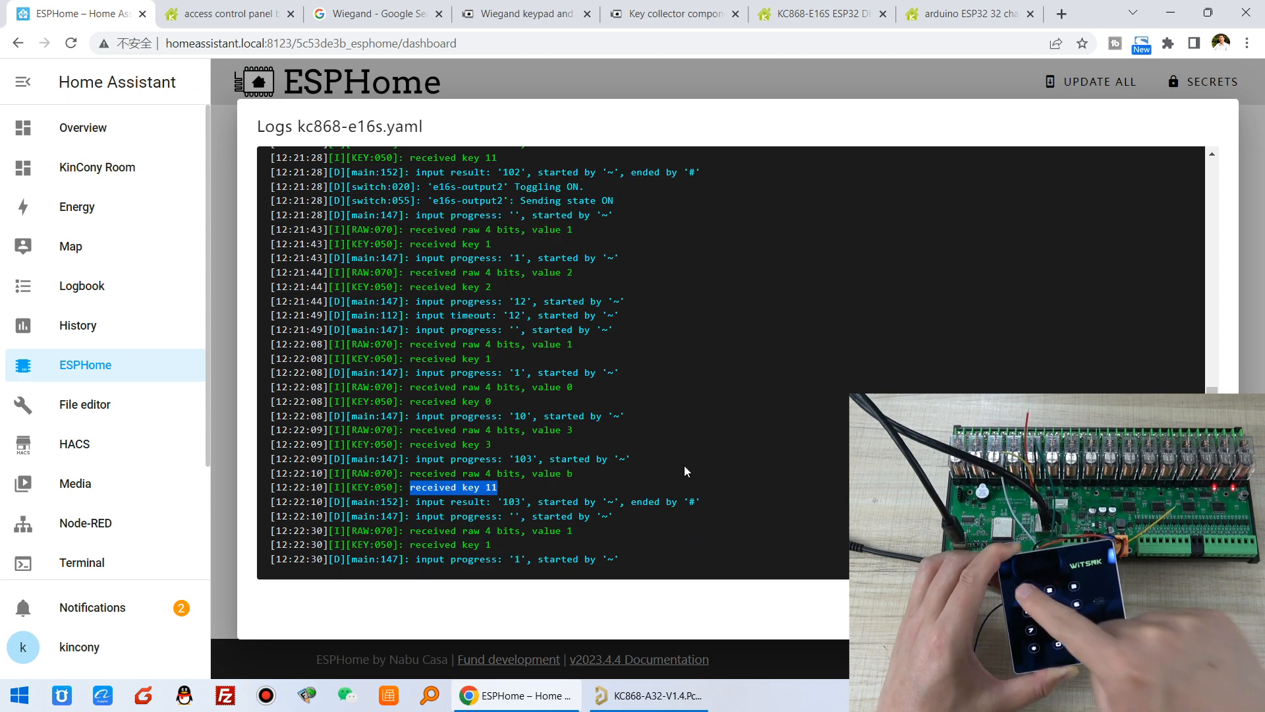
Check the received key entries in the log for individual digit presses on the keypad.
{"action": "left_click_drag", "start_coordinate": [492, 548], "coordinate": [411, 548]}
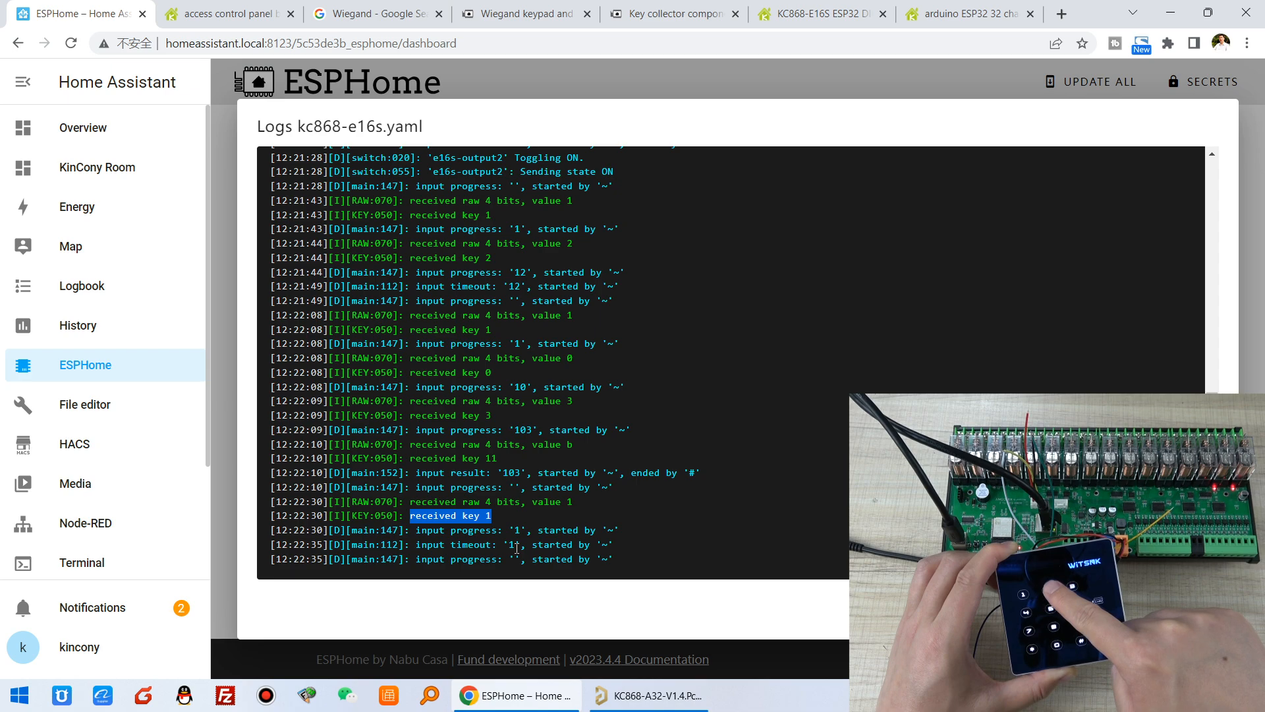
{"action": "left_click_drag", "start_coordinate": [494, 547], "coordinate": [354, 546]}
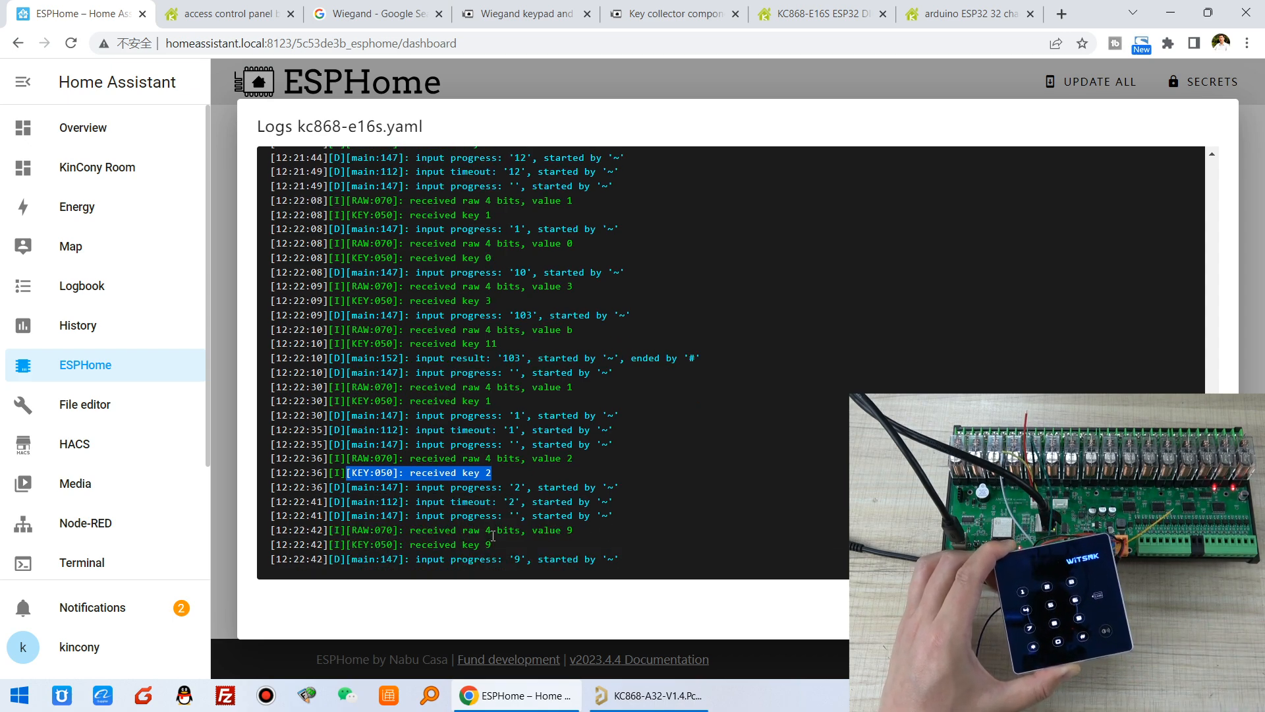
{"action": "left_click_drag", "start_coordinate": [493, 544], "coordinate": [408, 549]}
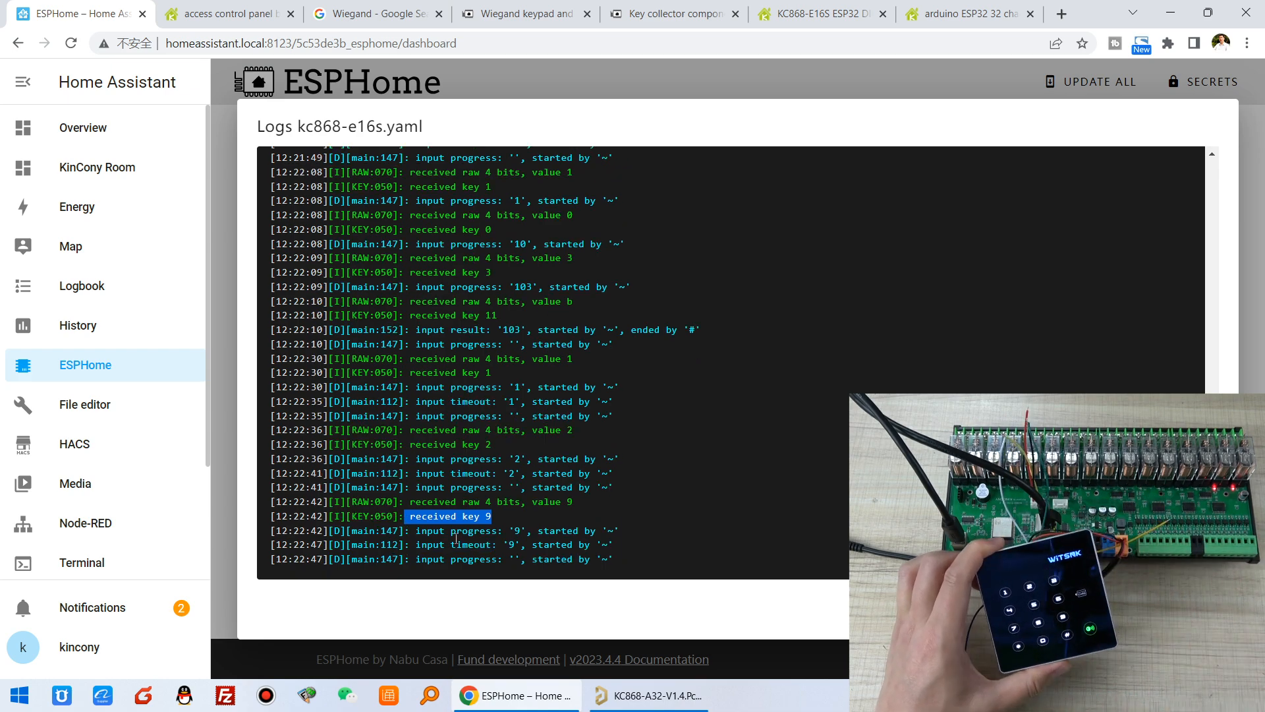
{"action": "left_click", "coordinate": [499, 519]}
{"action": "left_click_drag", "start_coordinate": [501, 521], "coordinate": [413, 520]}
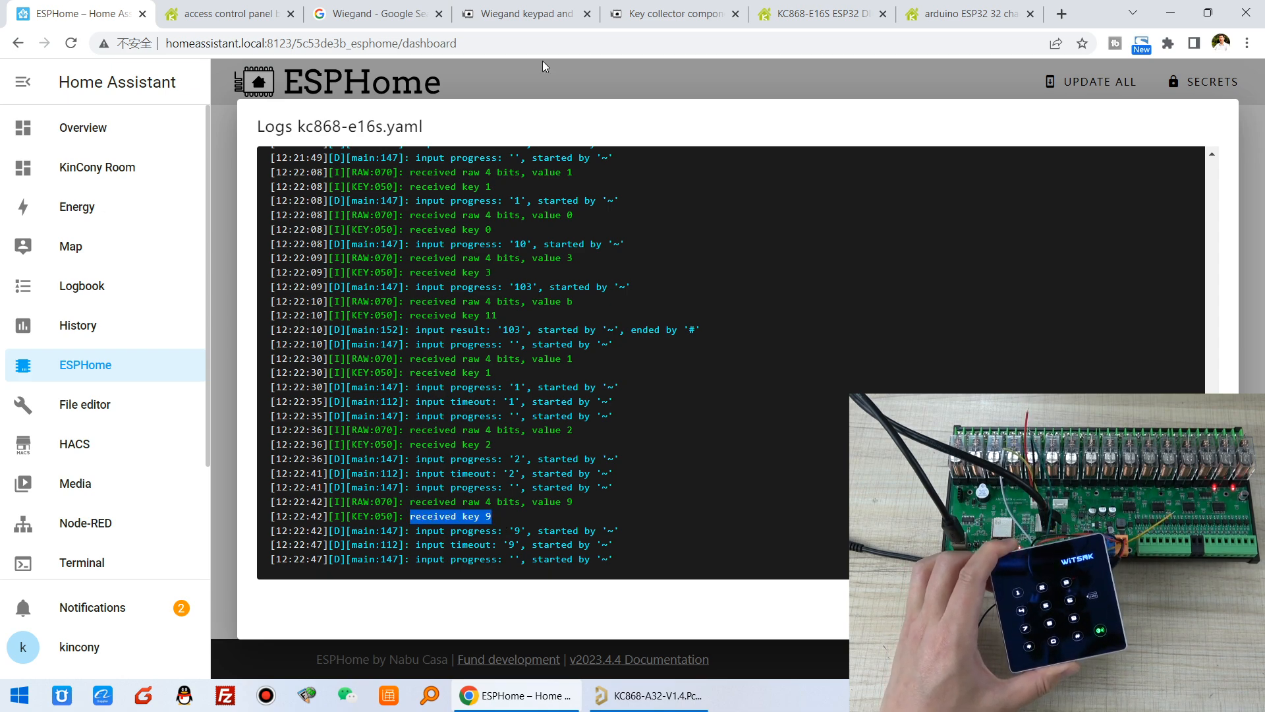
Switch to the ESPHome Wiegand keypad documentation and highlight the on_raw and on_tag triggers in the example configuration.
{"action": "left_click", "coordinate": [516, 14]}
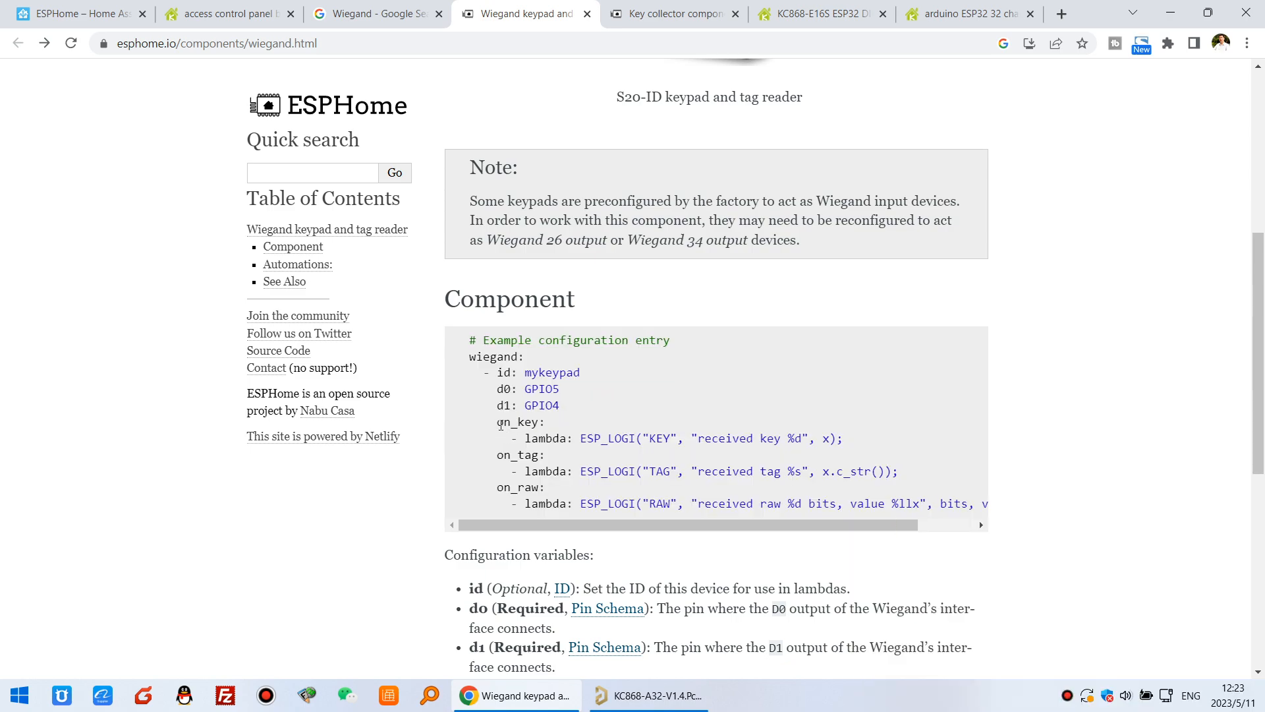
{"action": "left_click_drag", "start_coordinate": [498, 422], "coordinate": [491, 488]}
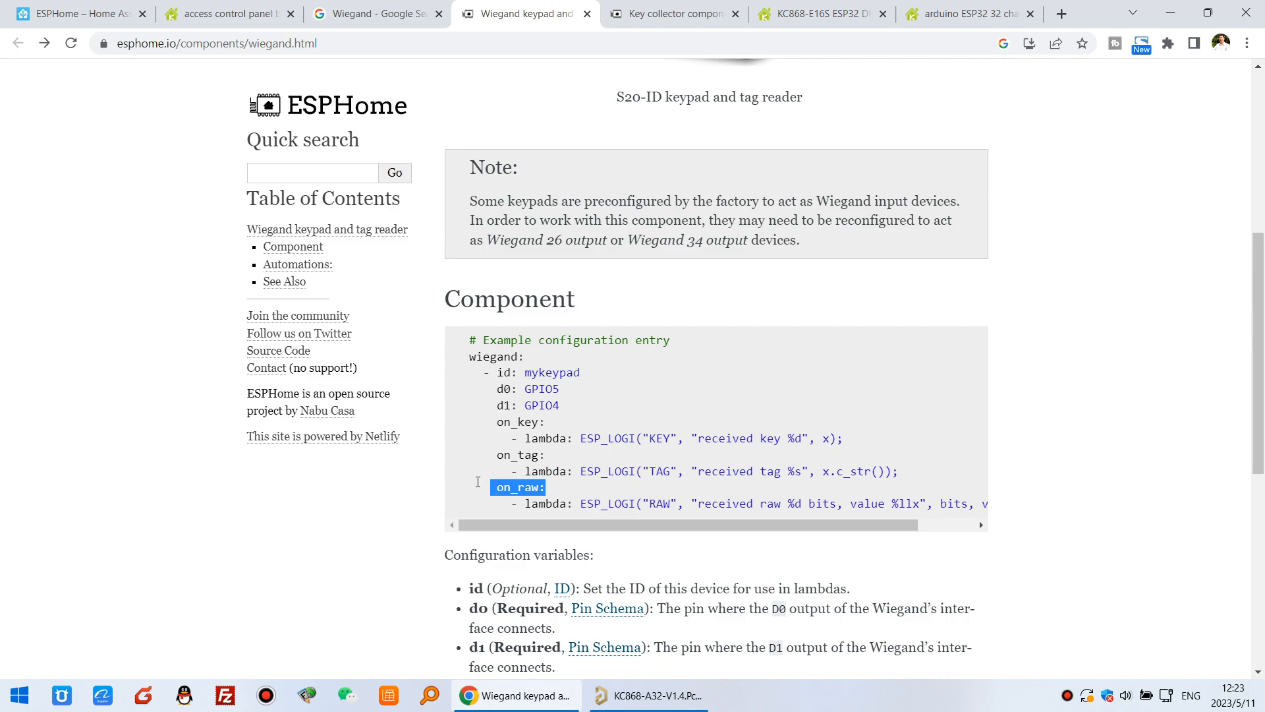
{"action": "left_click_drag", "start_coordinate": [557, 464], "coordinate": [497, 452]}
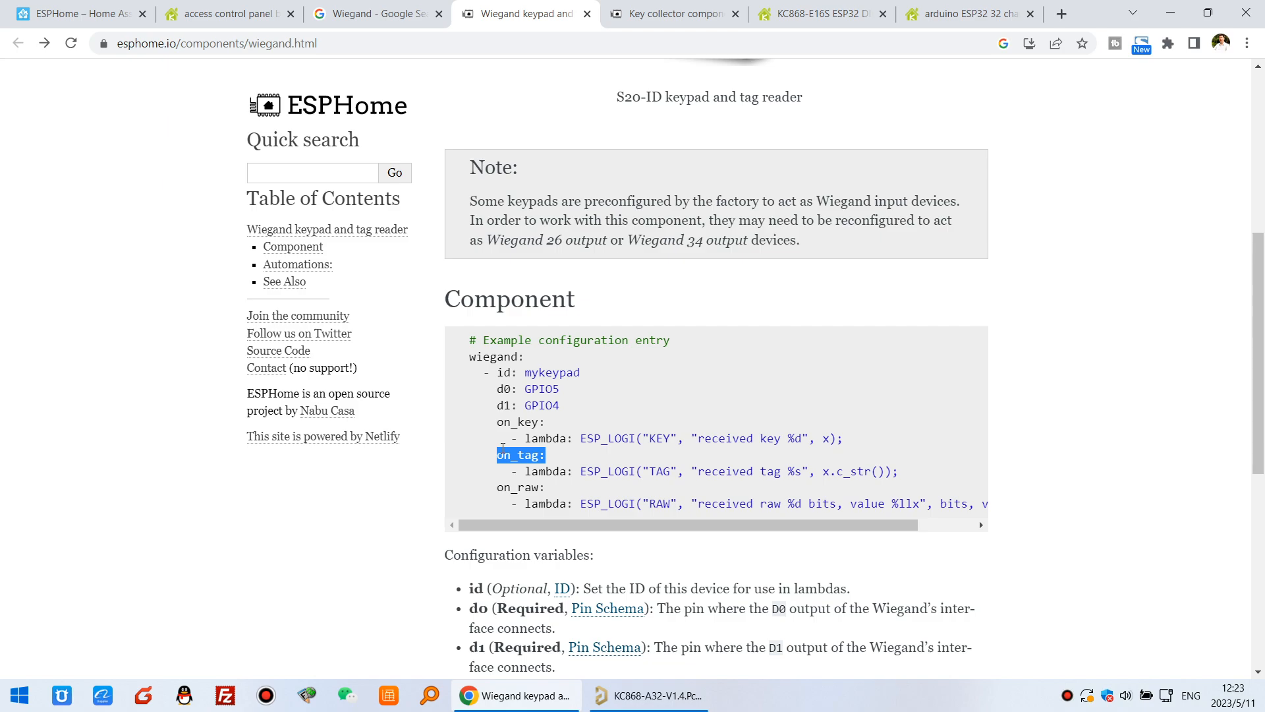
Highlight the on_key trigger in the example configuration and the Automations heading further down the Wiegand documentation.
{"action": "left_click_drag", "start_coordinate": [555, 423], "coordinate": [497, 425]}
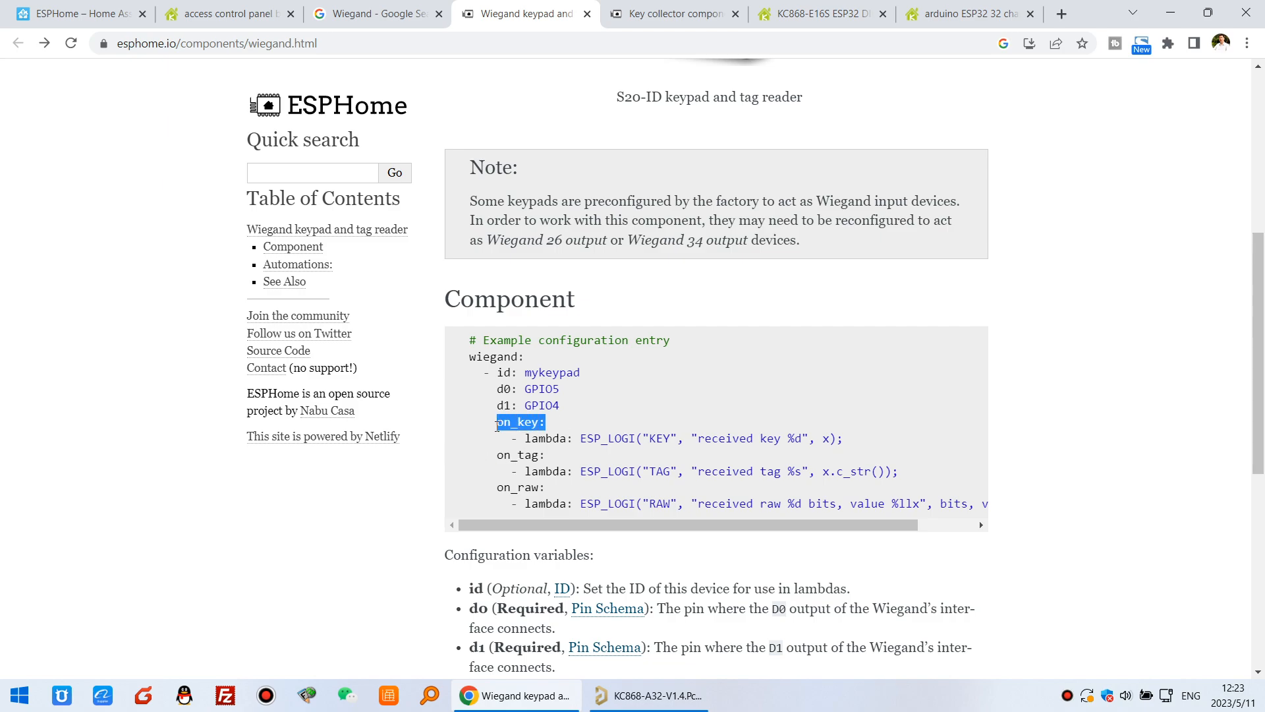
{"action": "scroll", "coordinate": [563, 272], "scroll_direction": "down", "scroll_amount": 3}
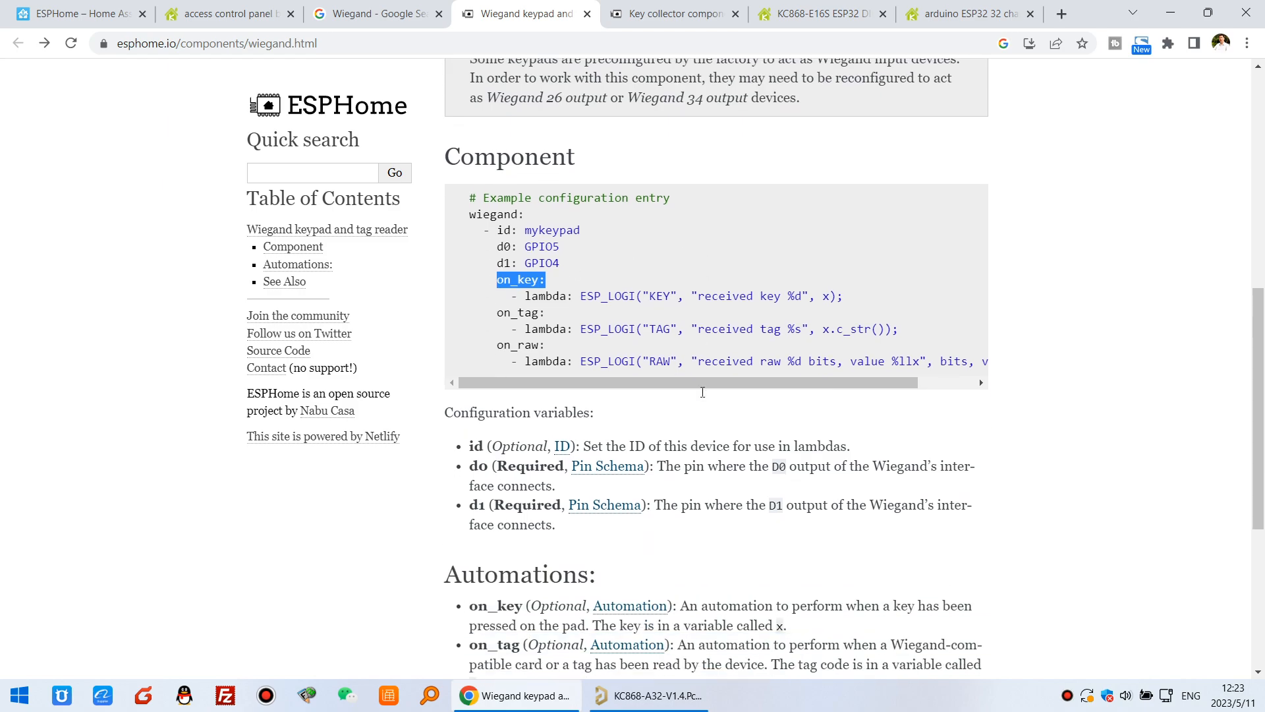
{"action": "scroll", "coordinate": [563, 271], "scroll_direction": "down", "scroll_amount": 2}
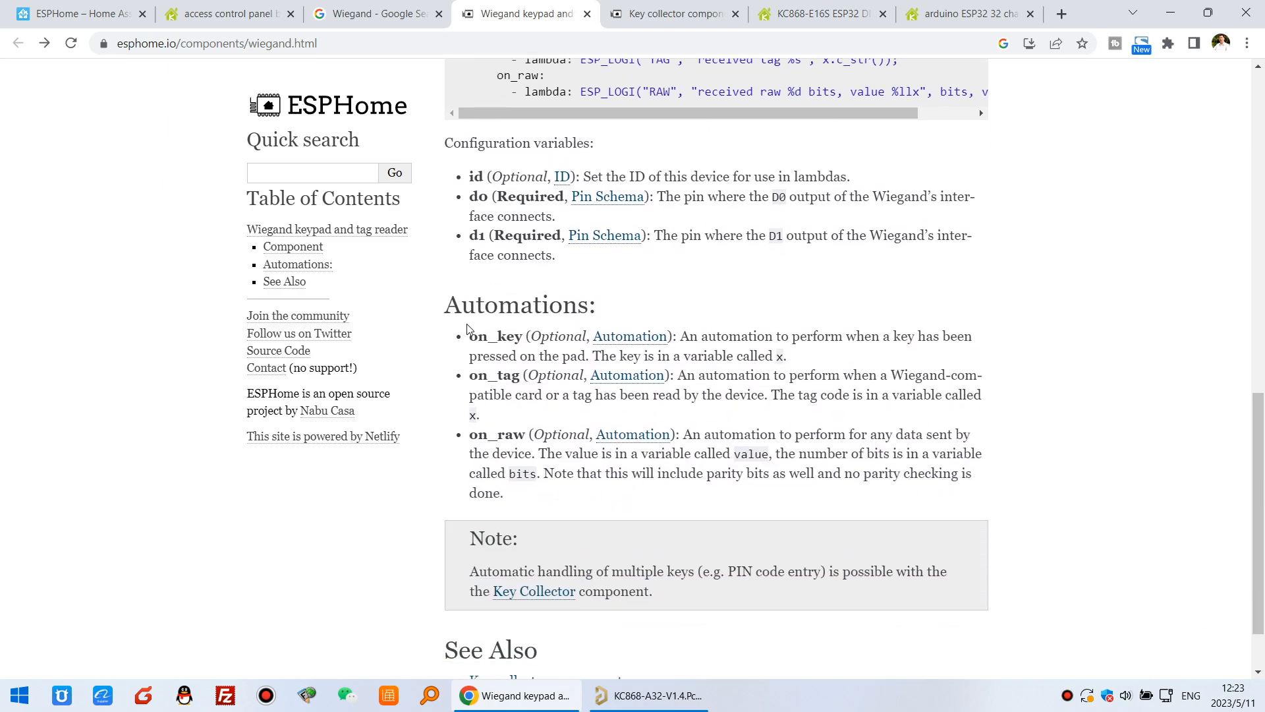
{"action": "left_click_drag", "start_coordinate": [509, 339], "coordinate": [515, 378]}
{"action": "right_click", "coordinate": [512, 433]}
{"action": "left_click", "coordinate": [516, 415]}
{"action": "left_click_drag", "start_coordinate": [446, 305], "coordinate": [592, 302]}
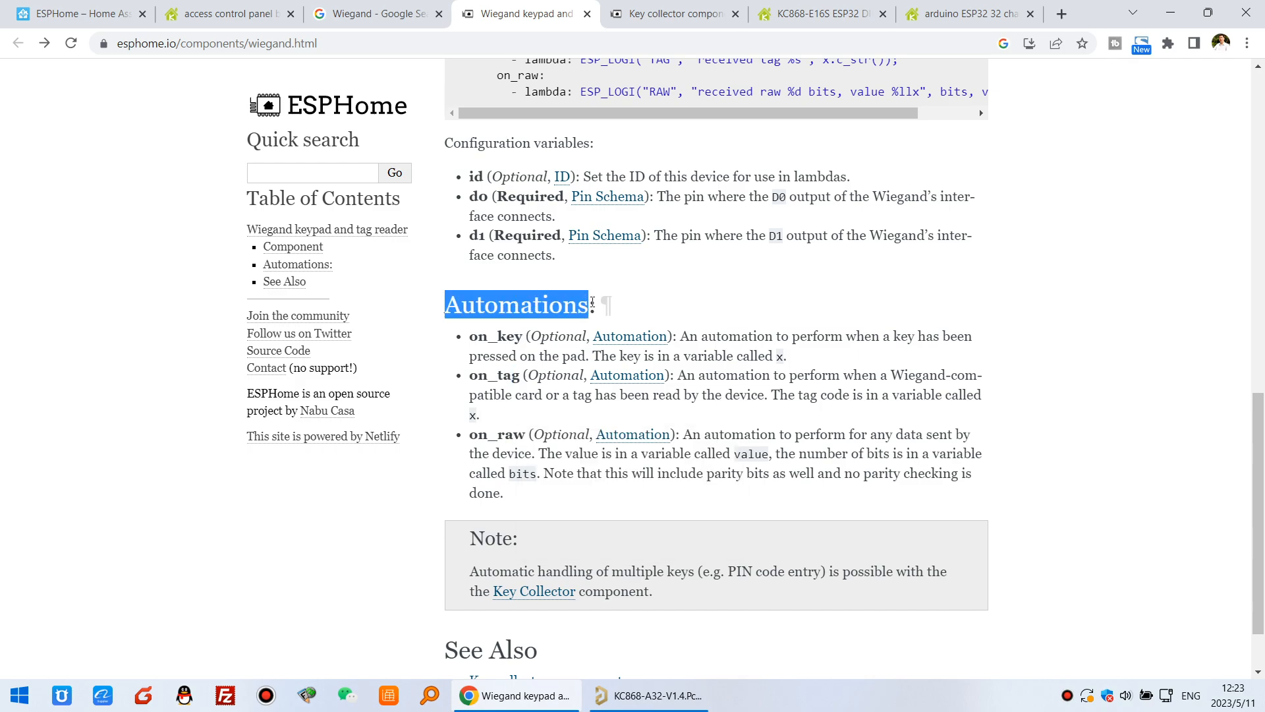
Read the on_key automation description and highlight the whole Automations section covering on_key, on_tag and on_raw.
{"action": "left_click_drag", "start_coordinate": [471, 337], "coordinate": [529, 337]}
{"action": "left_click_drag", "start_coordinate": [689, 336], "coordinate": [959, 356]}
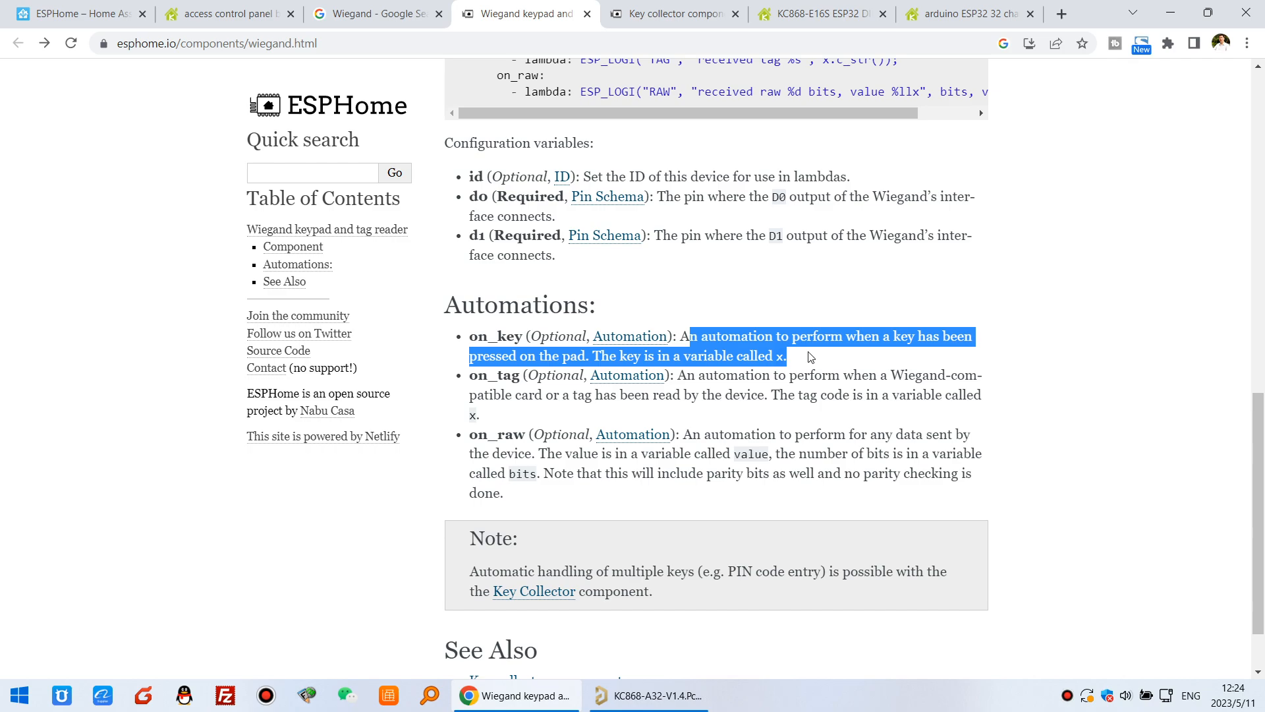
{"action": "left_click_drag", "start_coordinate": [755, 374], "coordinate": [765, 371]}
{"action": "left_click_drag", "start_coordinate": [422, 317], "coordinate": [690, 495]}
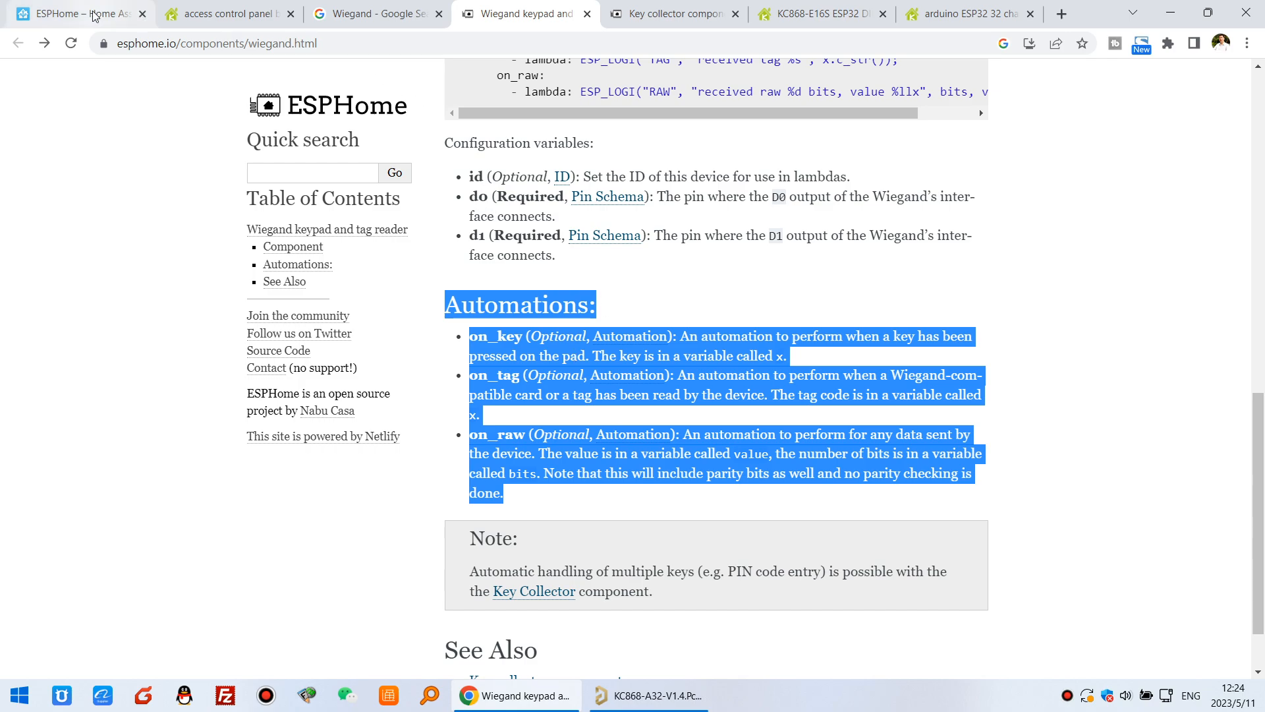
Highlight "Wiegand keypad" in the documentation page title and return to the kc868-e16s.yaml logs in Home Assistant.
{"action": "scroll", "coordinate": [635, 269], "scroll_direction": "up", "scroll_amount": 10}
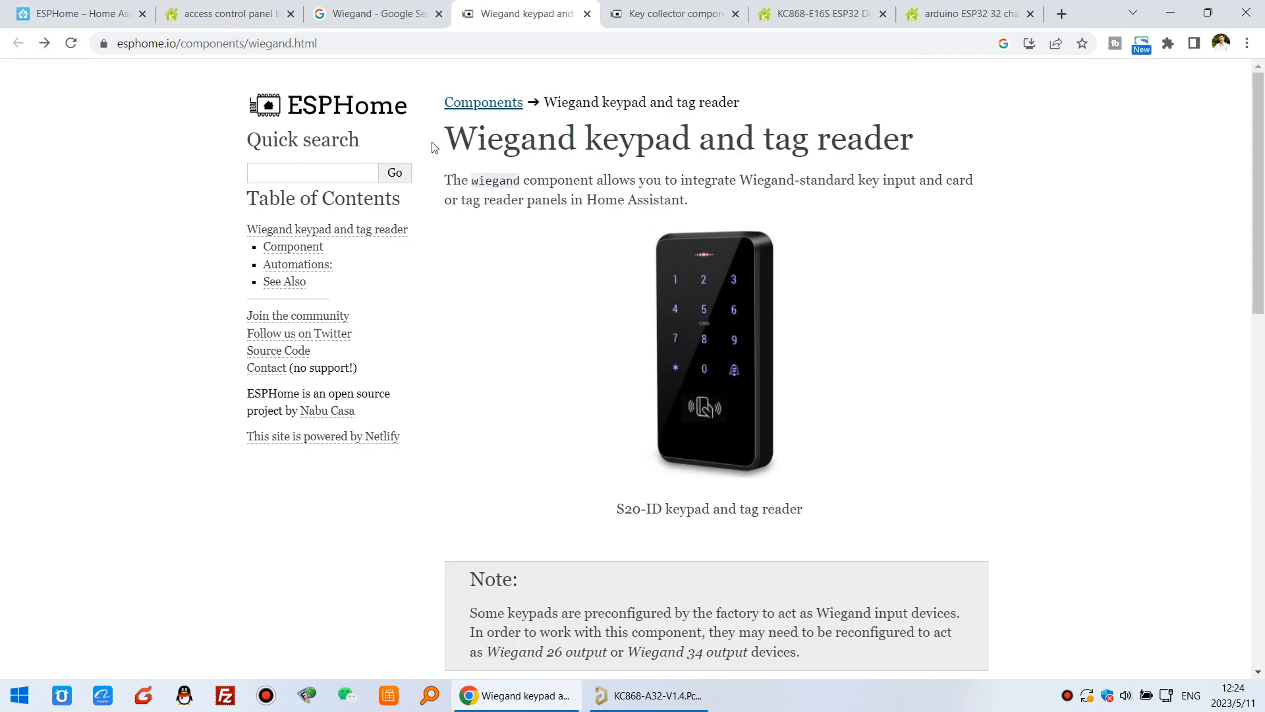
{"action": "left_click_drag", "start_coordinate": [434, 146], "coordinate": [690, 133]}
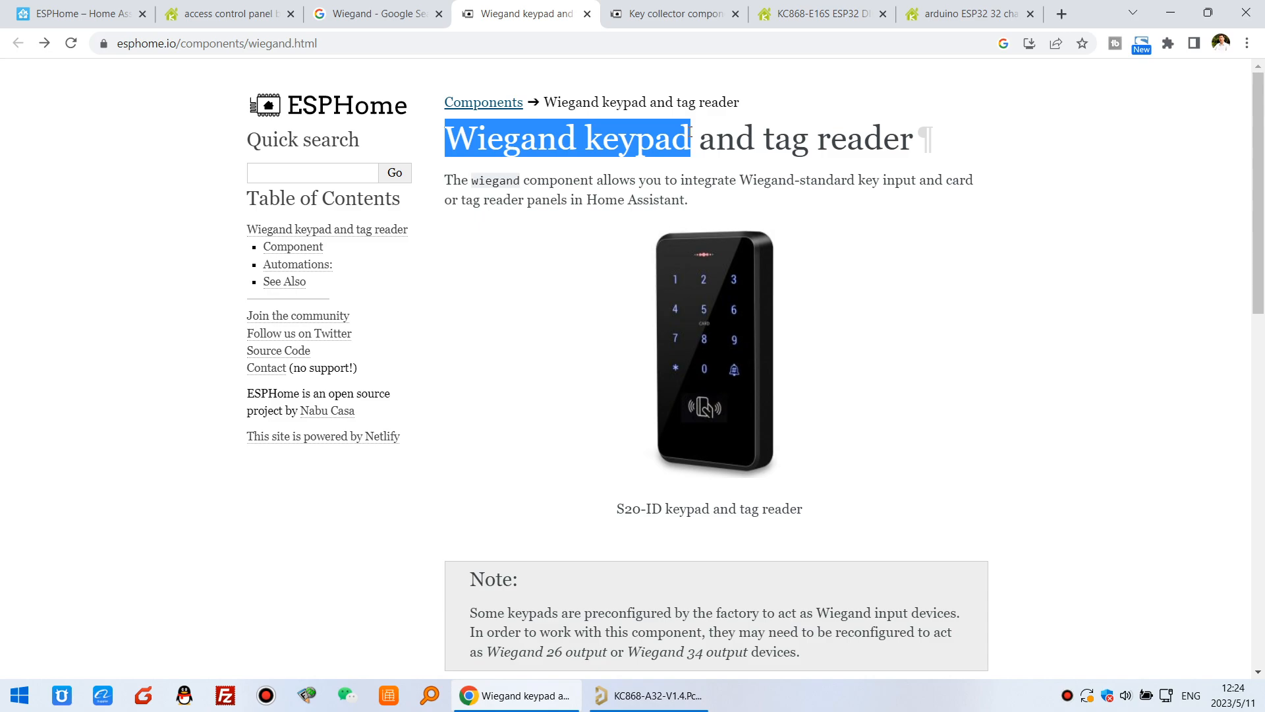
{"action": "left_click", "coordinate": [59, 11]}
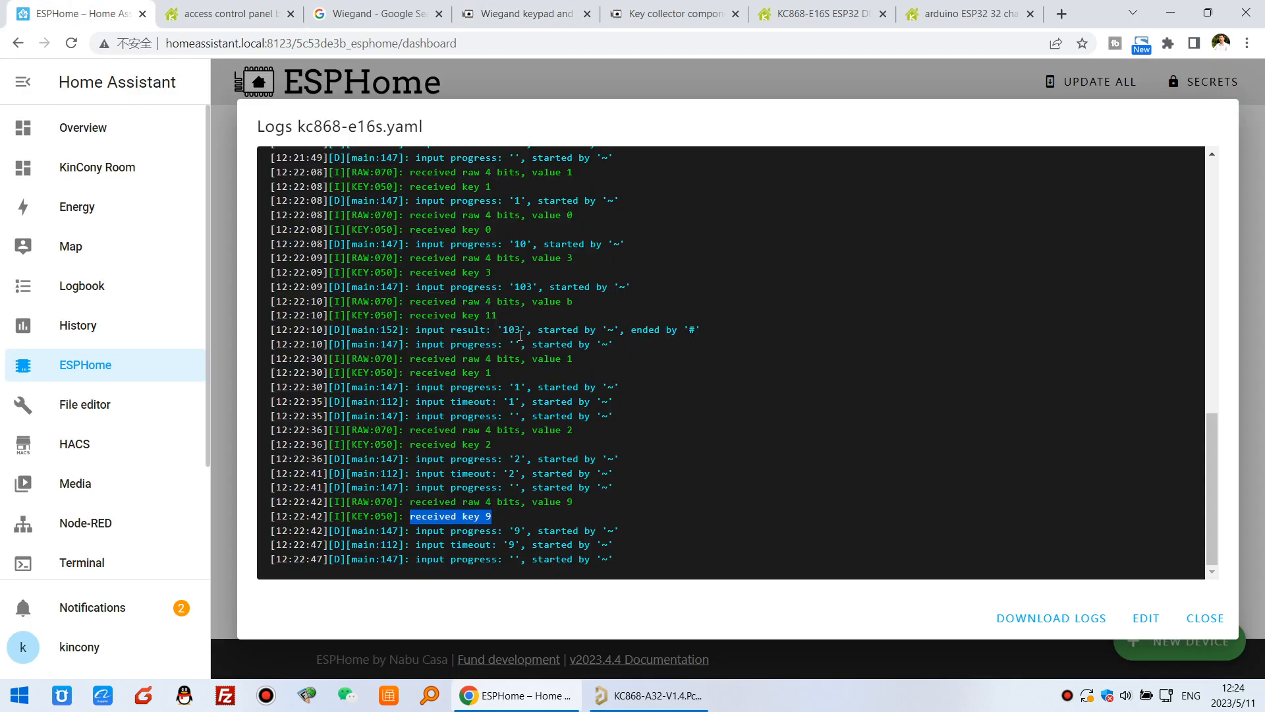